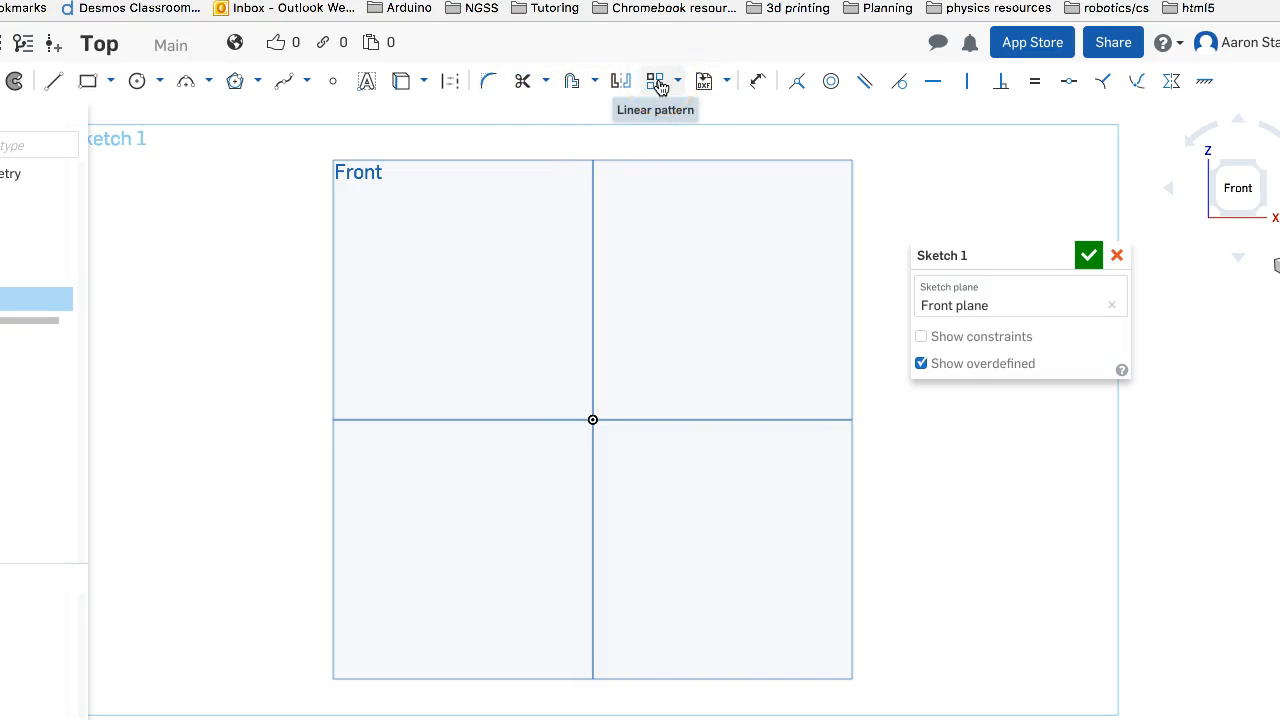
left_click(679, 82)
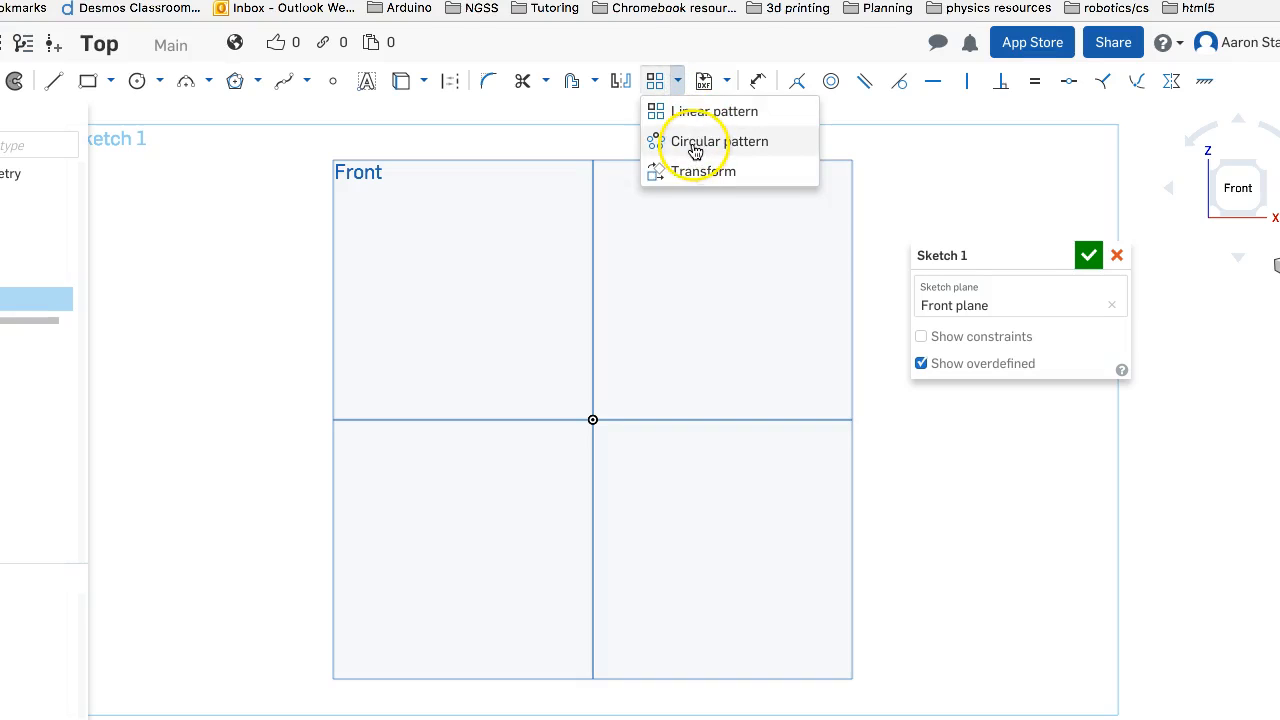
left_click(580, 126)
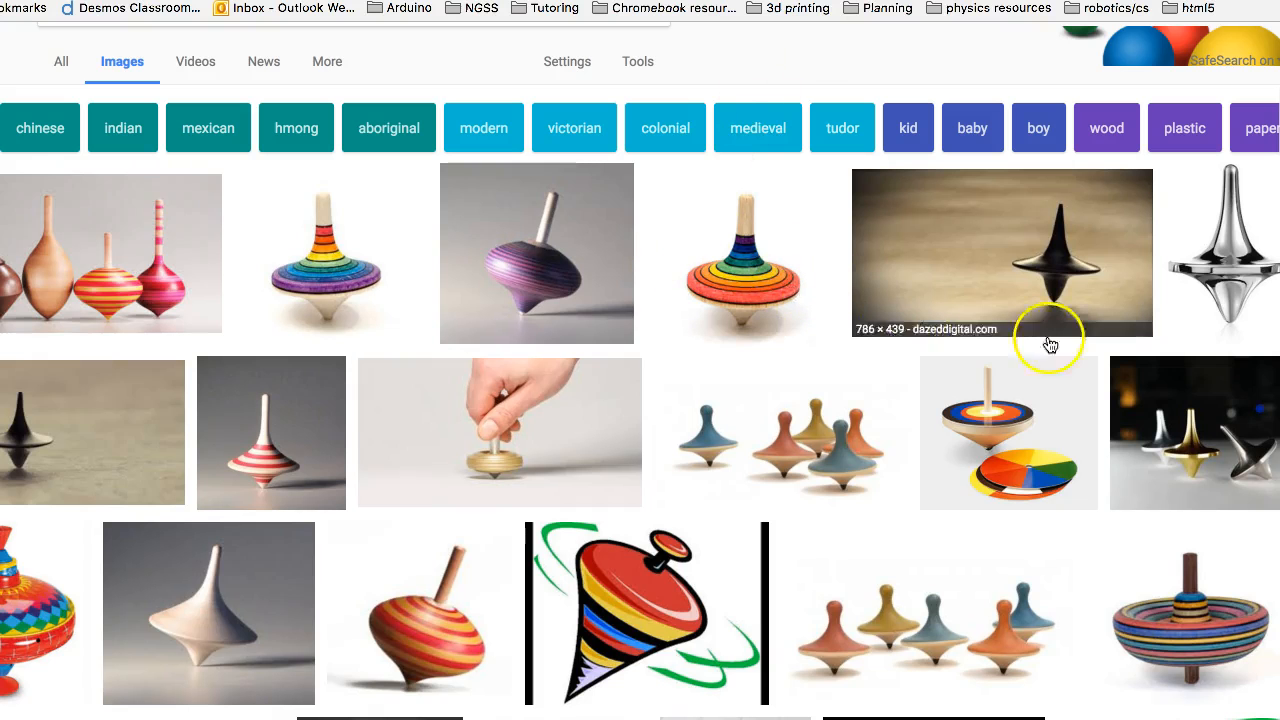
Look through the spinning top image results for examples of profile shapes
scroll(794, 237, "up", 1)
scroll(803, 243, "down", 6)
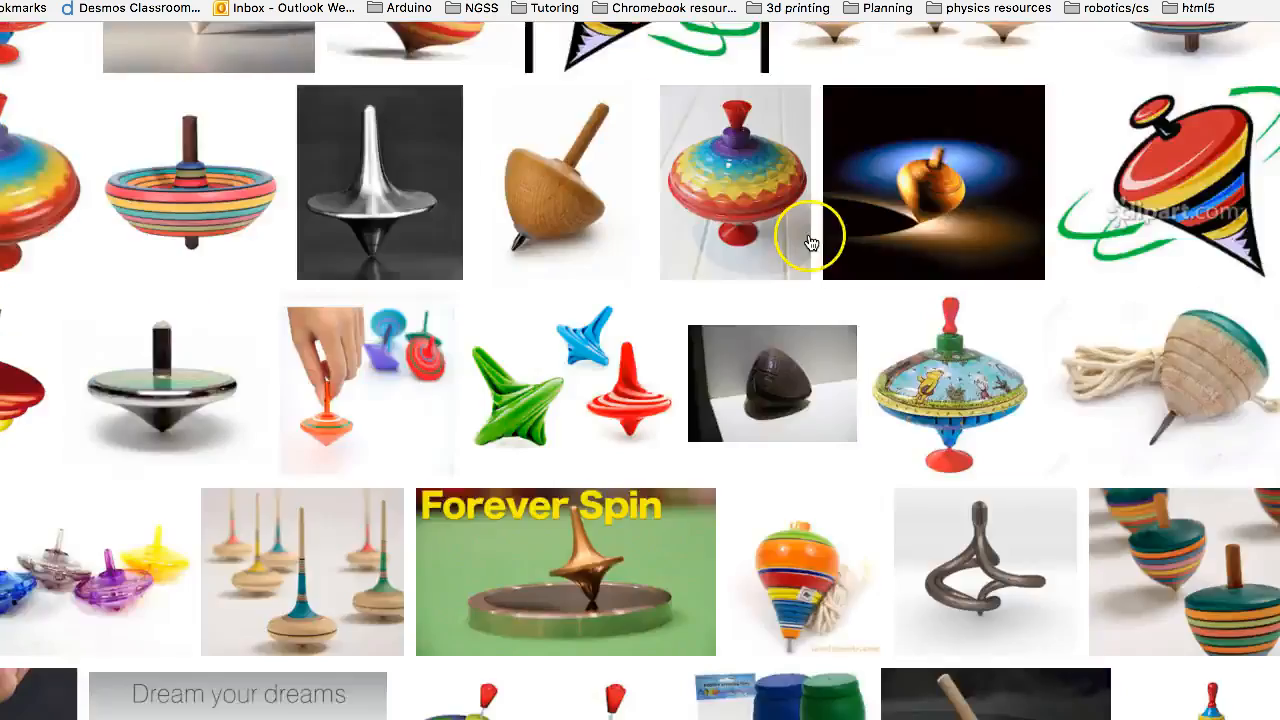
scroll(812, 242, "up", 4)
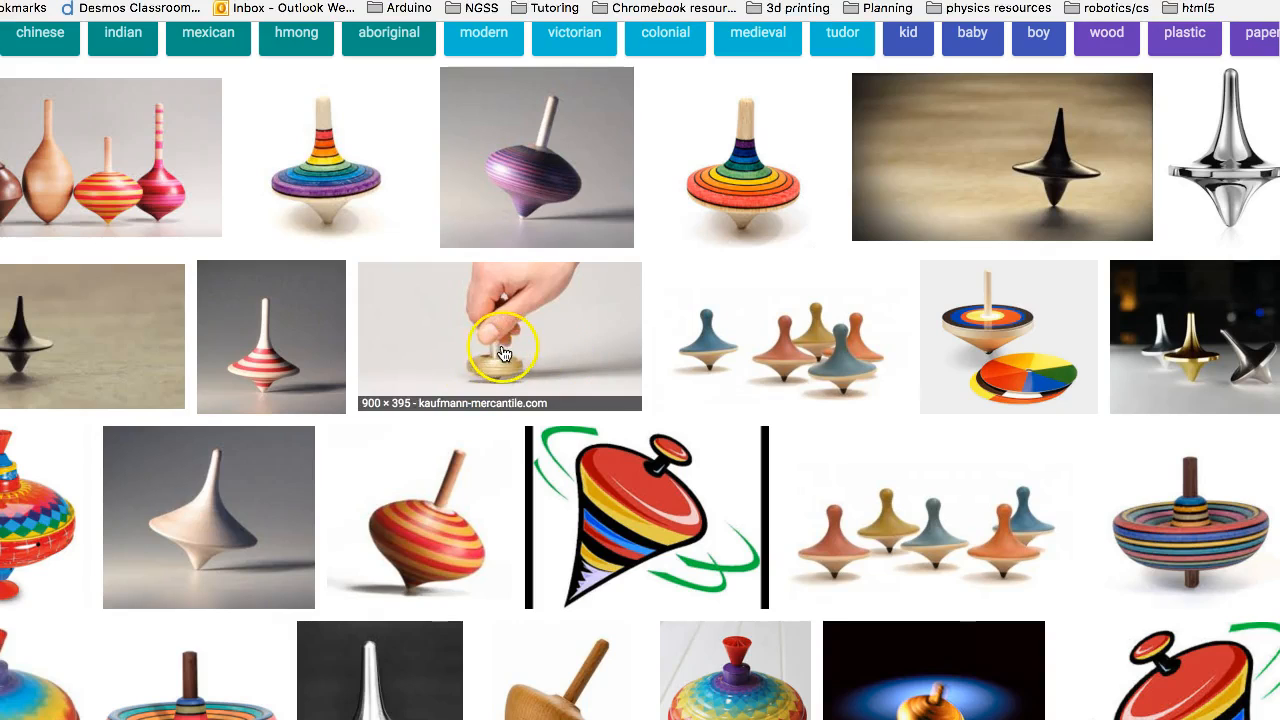
scroll(514, 443, "down", 1)
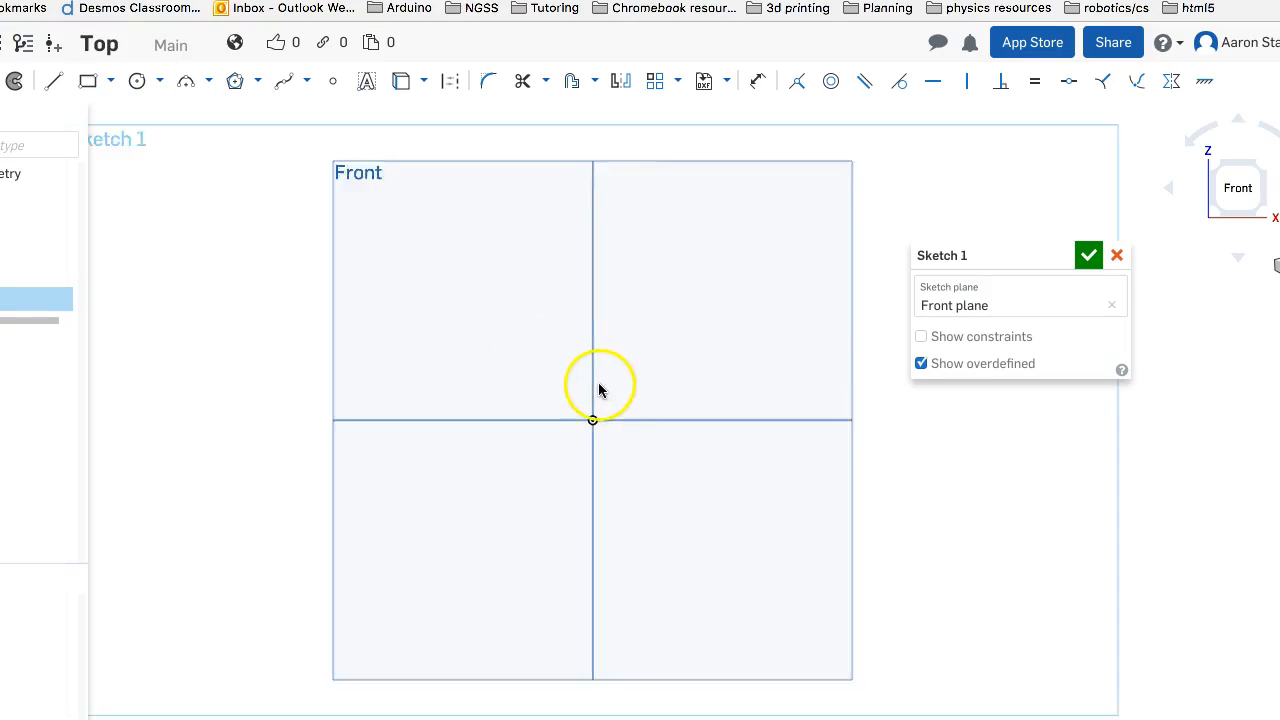
Sketch a vertical line about 174 mm long through the origin on the Front plane
scroll(593, 420, "down", 1)
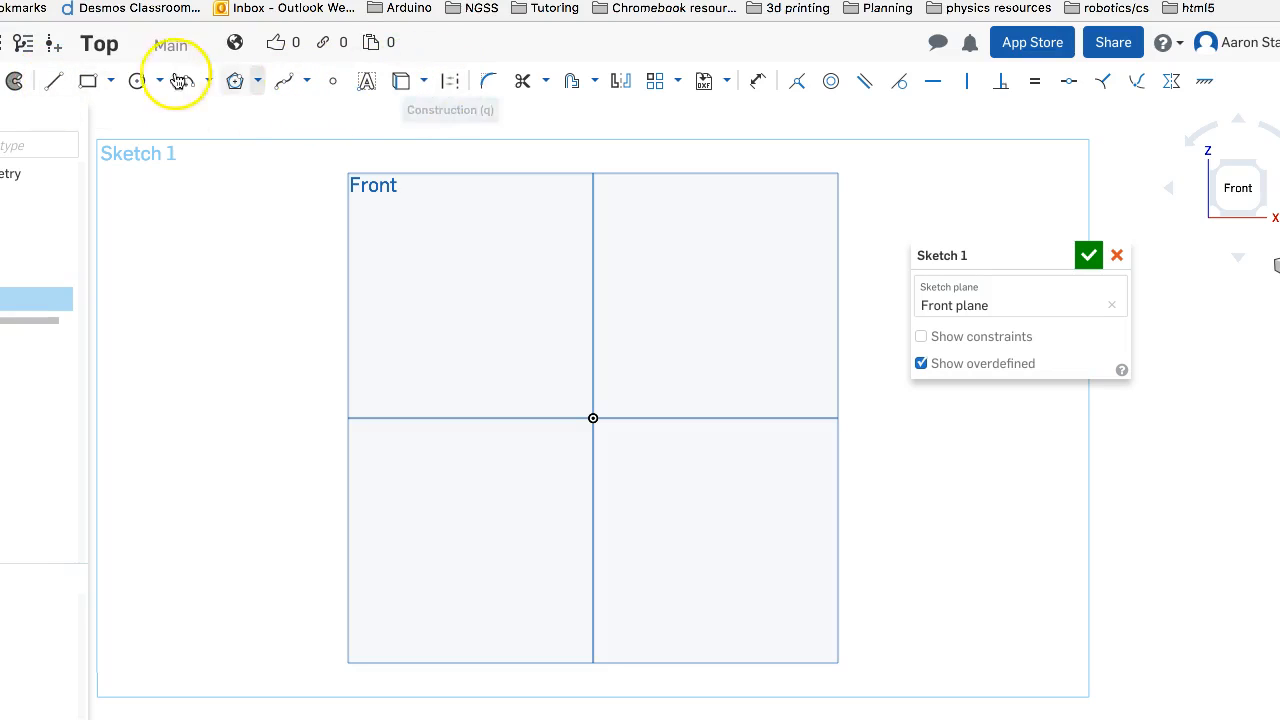
left_click(54, 81)
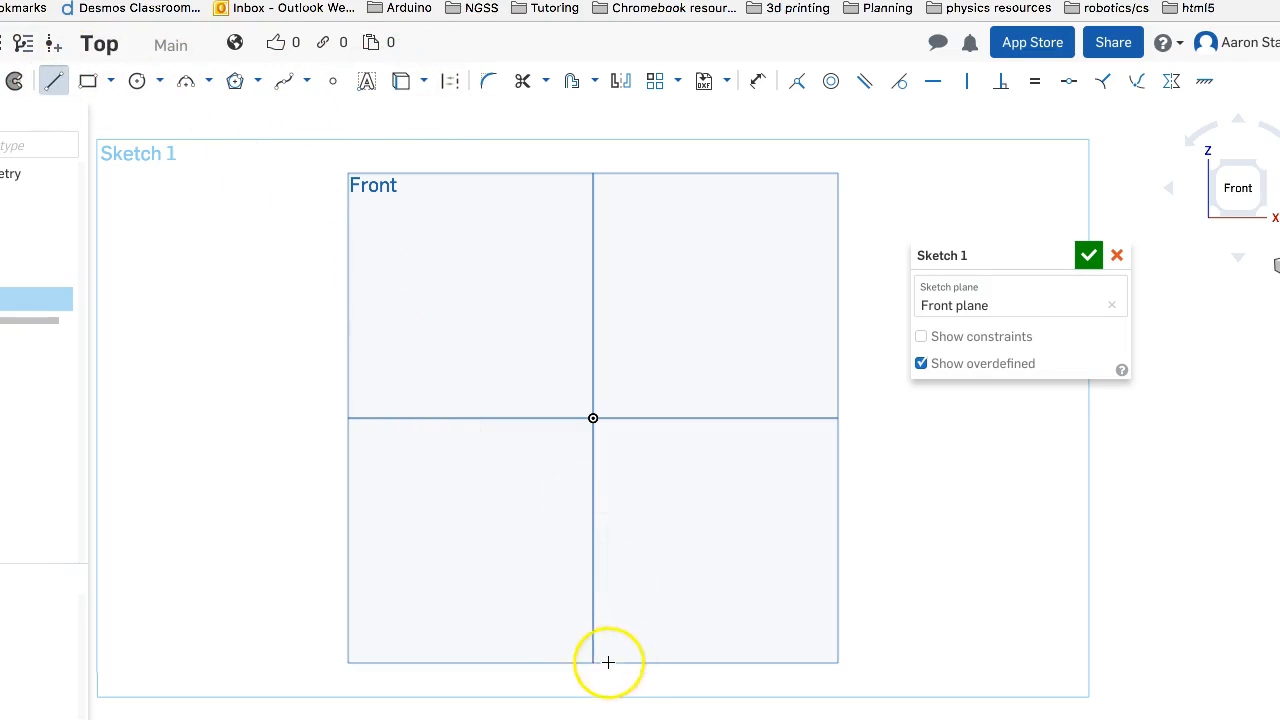
mouse_move(595, 670)
left_mouse_down()
mouse_move(591, 517)
mouse_move(628, 177)
mouse_move(593, 101)
left_mouse_up()
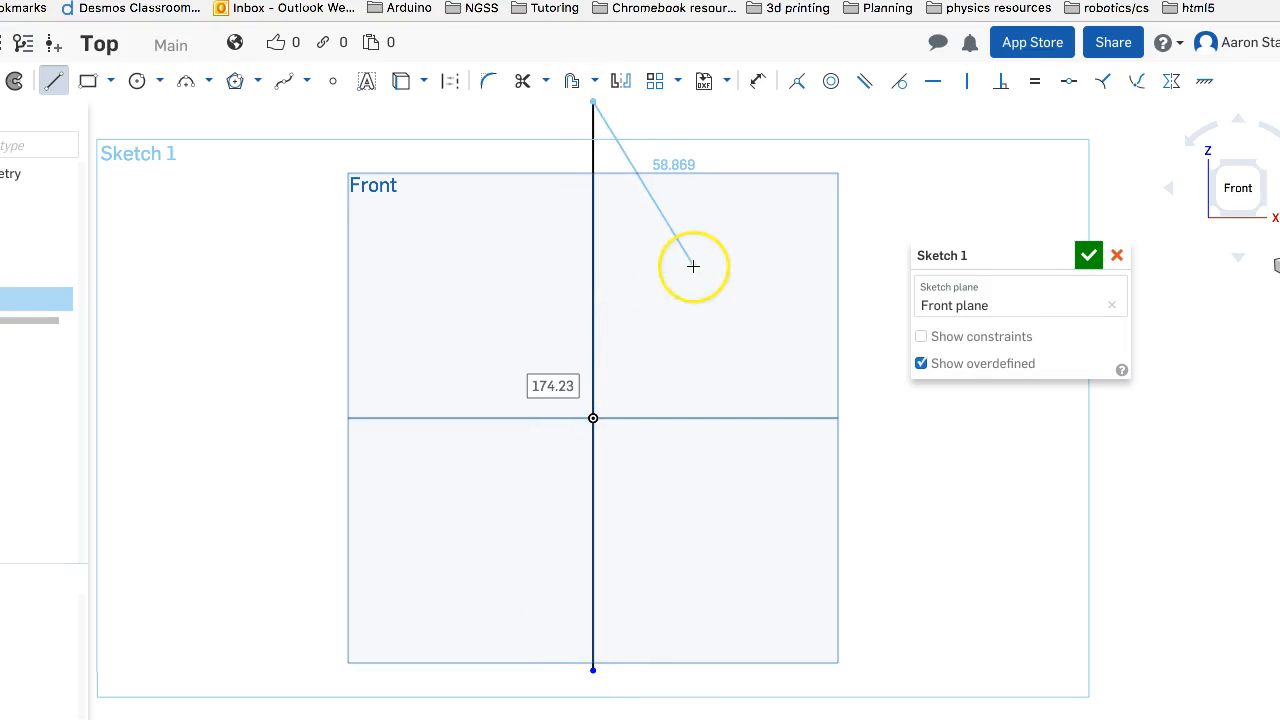
key("Escape")
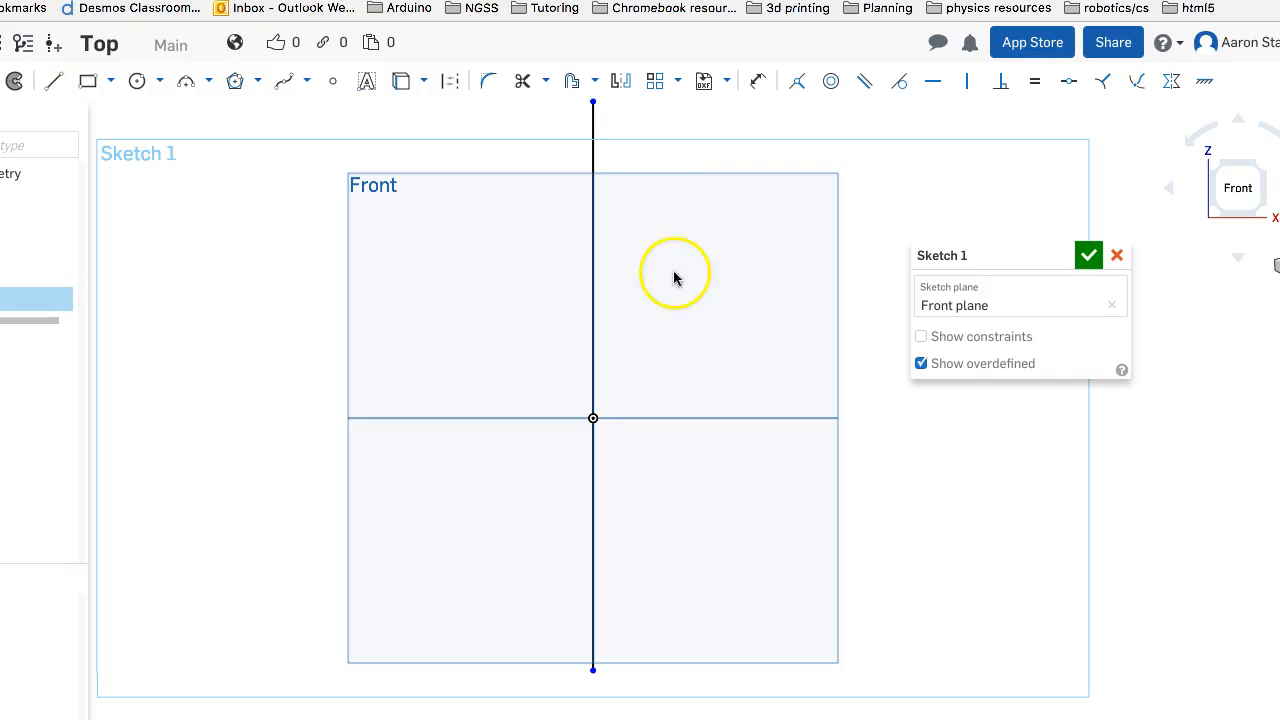
Convert the vertical line through the origin to construction geometry
left_click(594, 307)
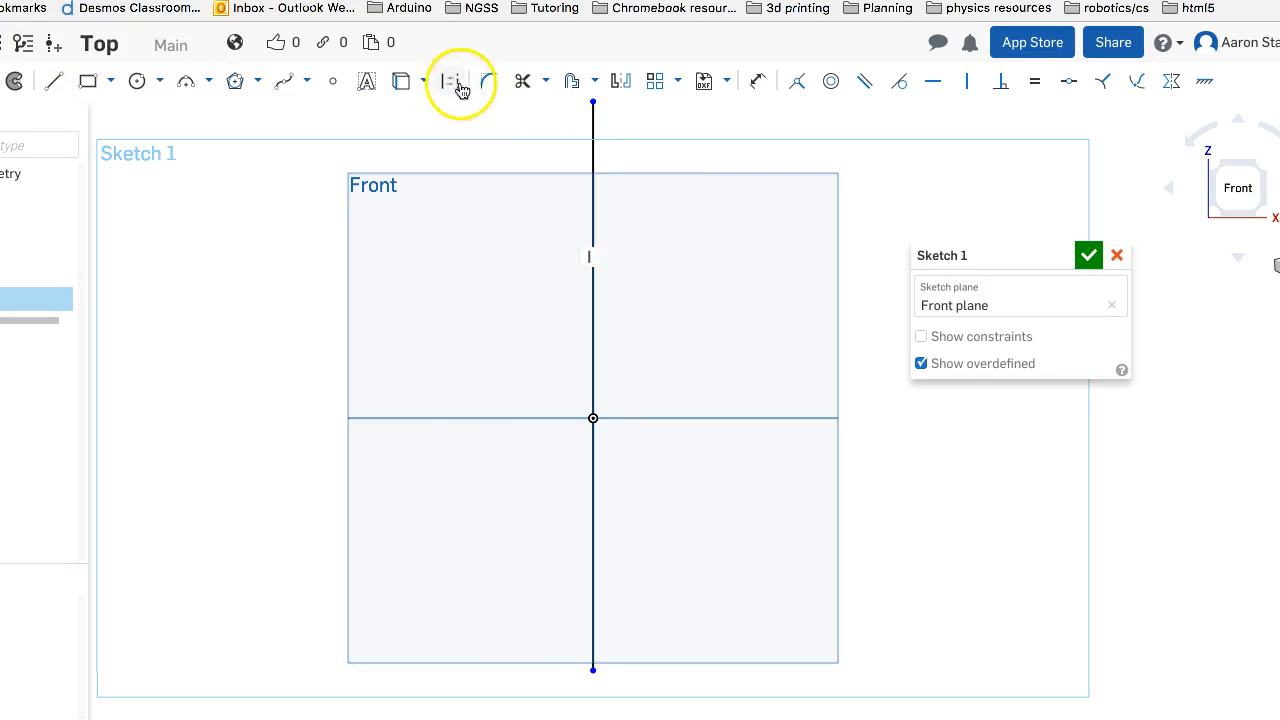
left_click(592, 160)
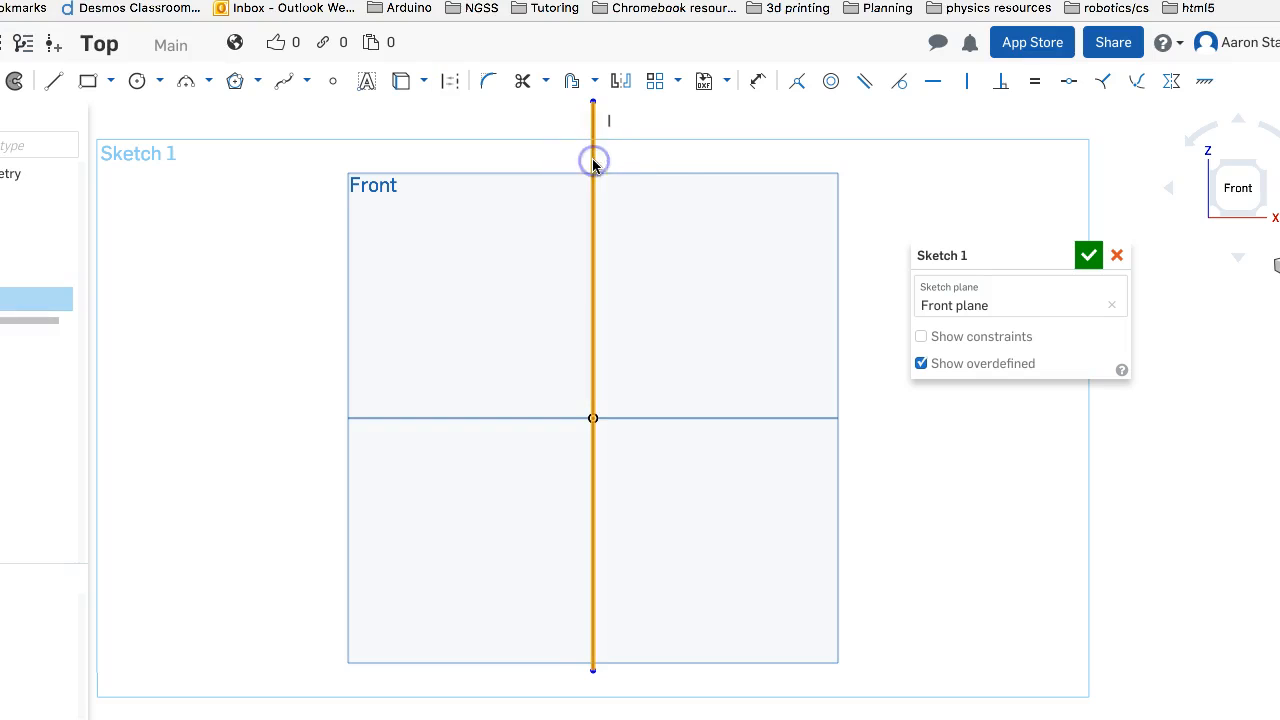
left_click(453, 84)
left_click(670, 142)
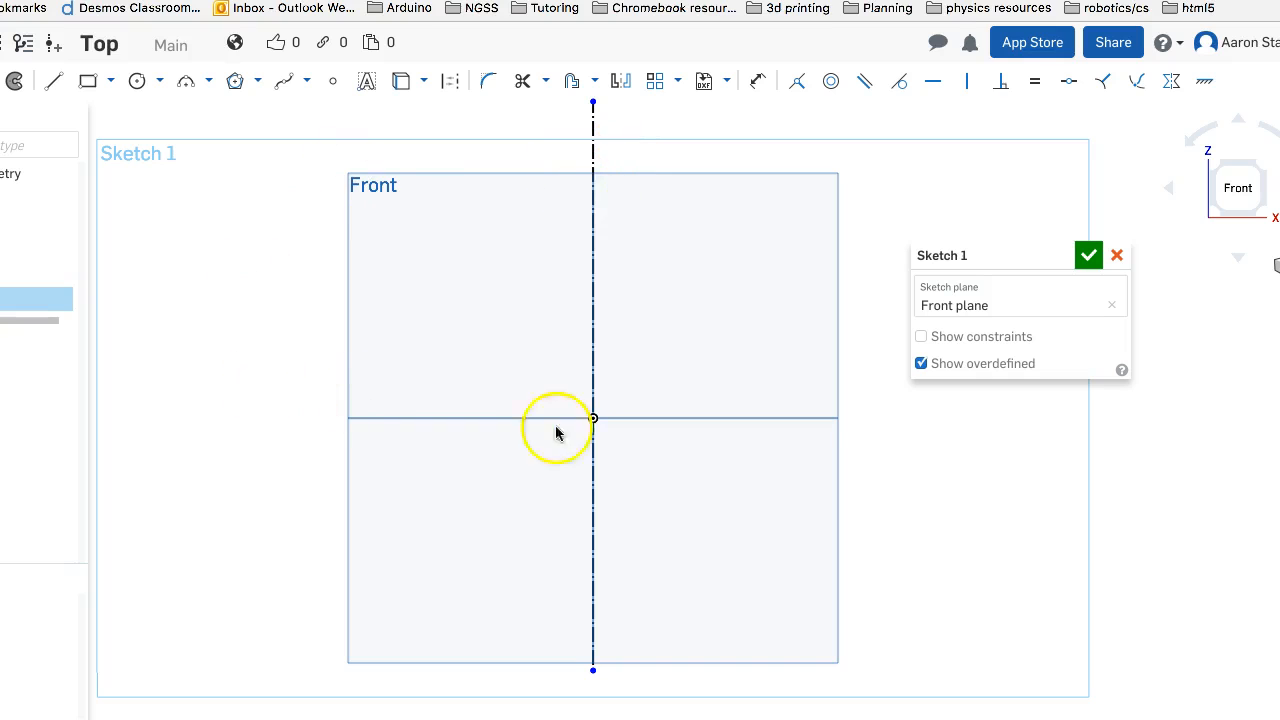
left_click(53, 86)
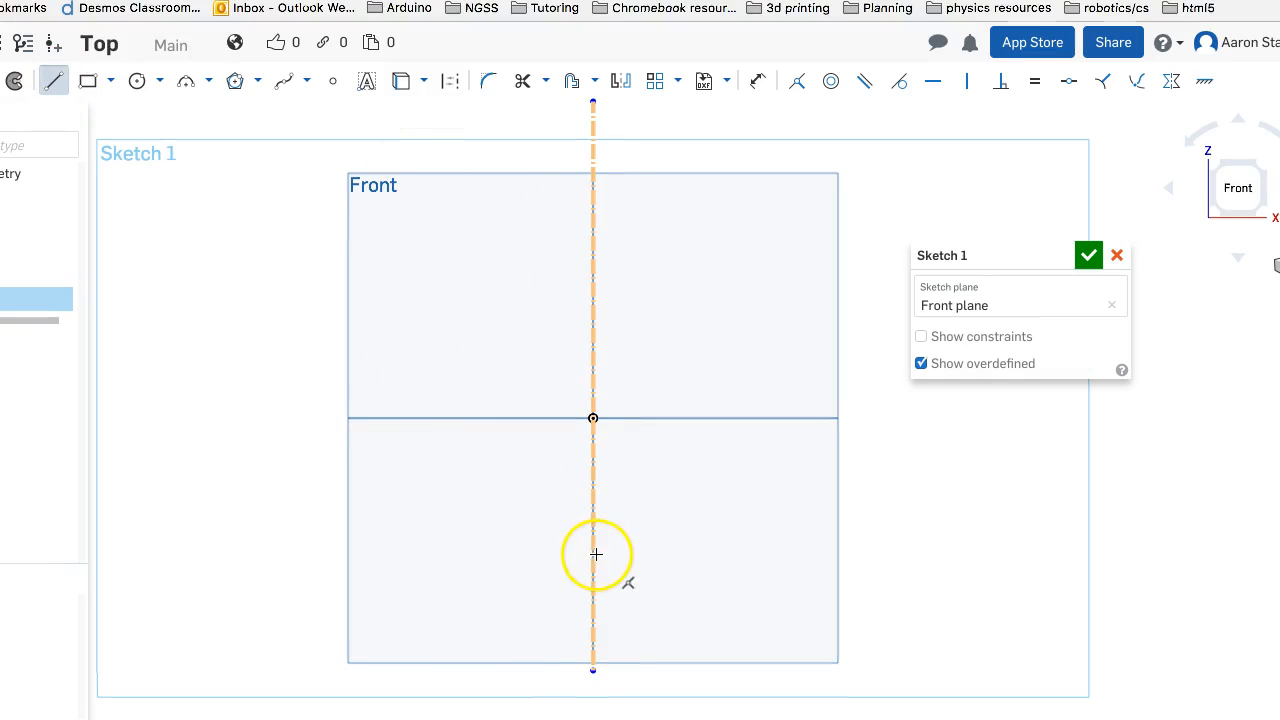
left_click_drag(594, 555, 715, 415)
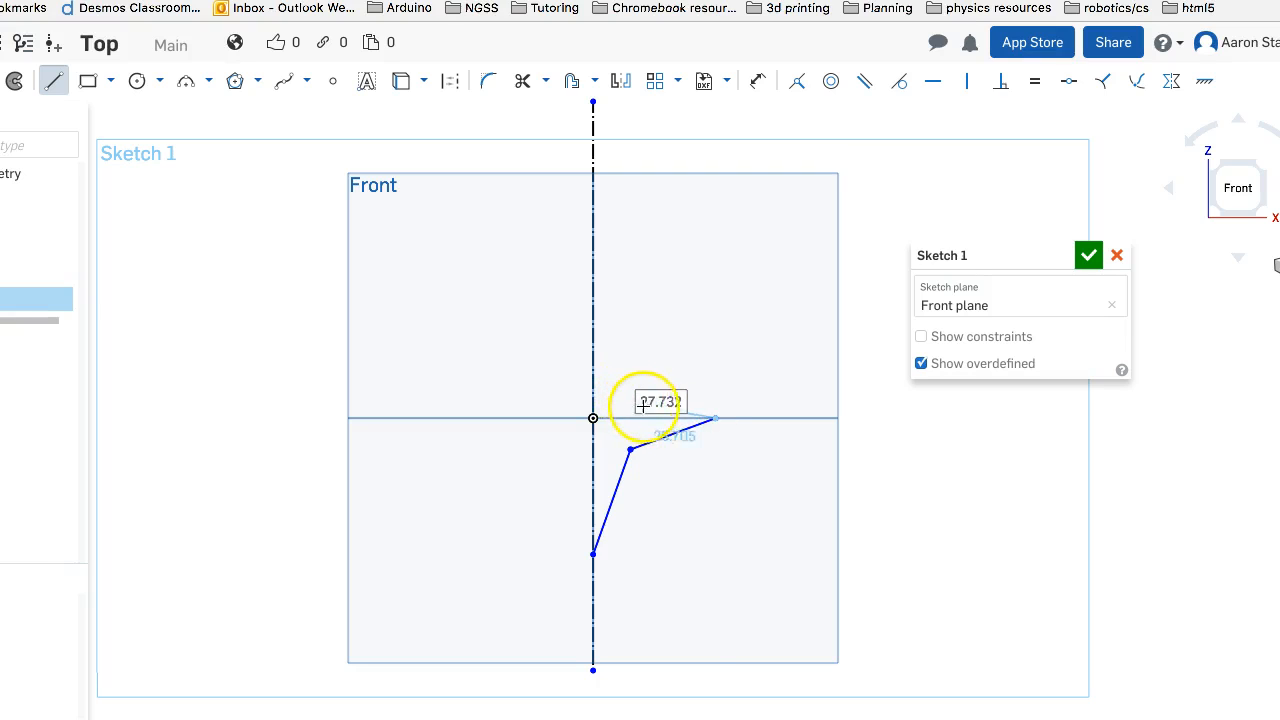
key("Escape")
left_click(631, 472)
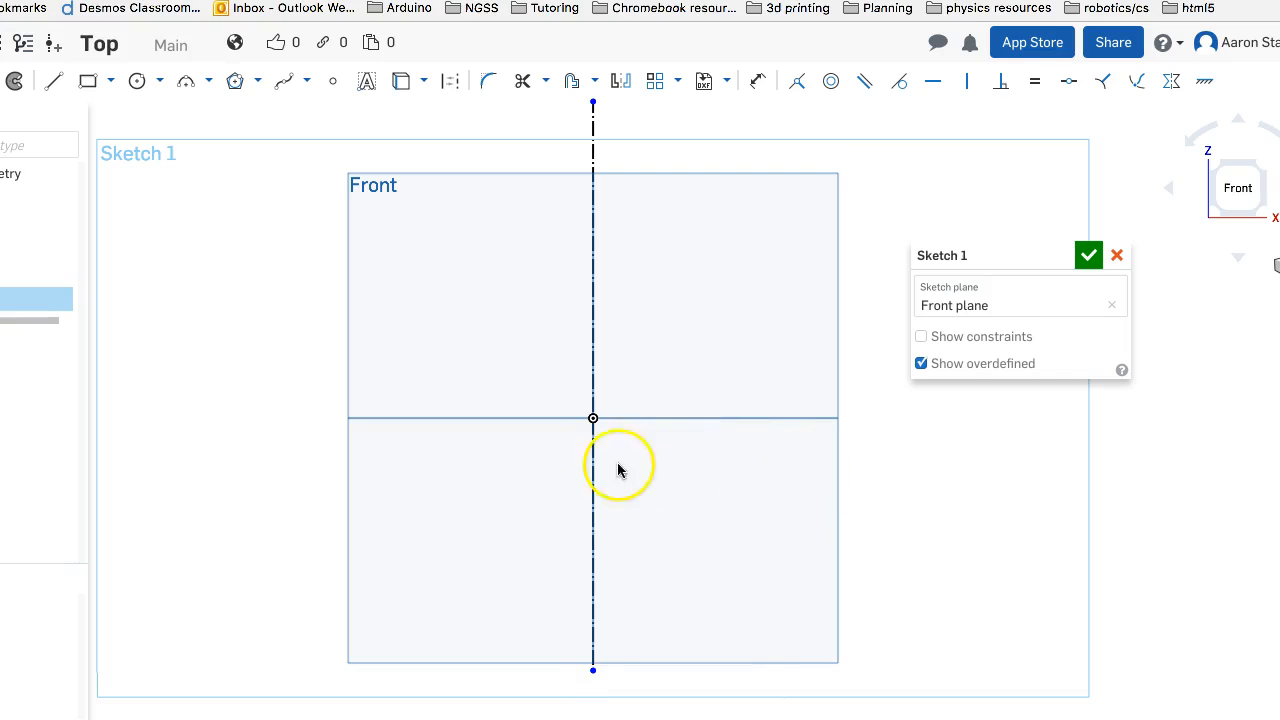
Sketch two joined 3 point arcs, radii about 54 and 118 mm, from the centreline below the origin out to the horizontal axis and back above it
left_click(185, 83)
left_click(210, 82)
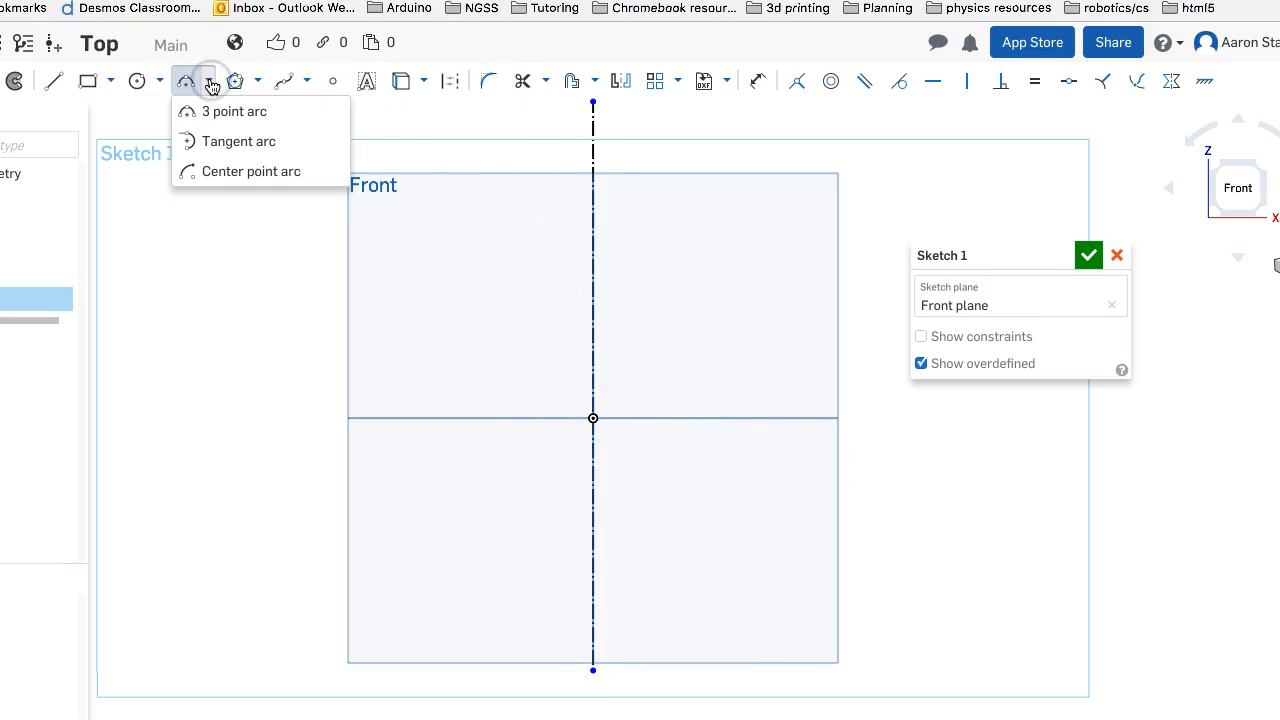
left_click(210, 82)
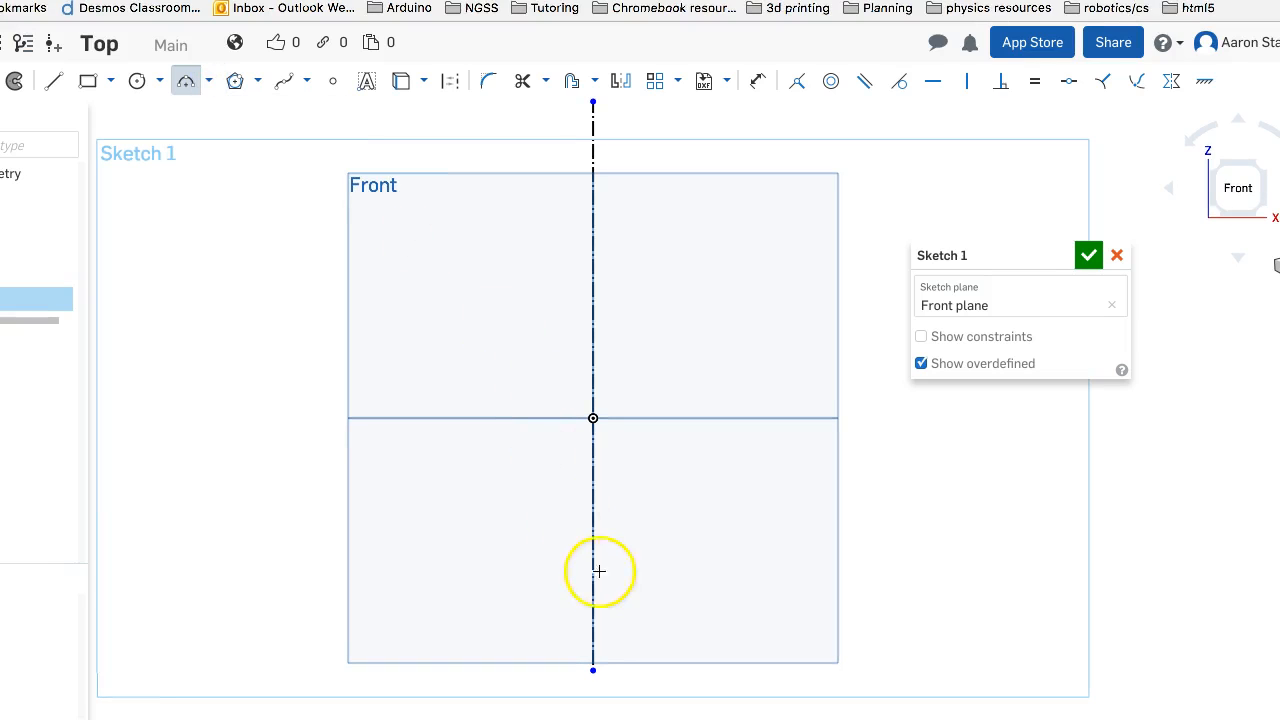
left_click_drag(594, 563, 710, 420)
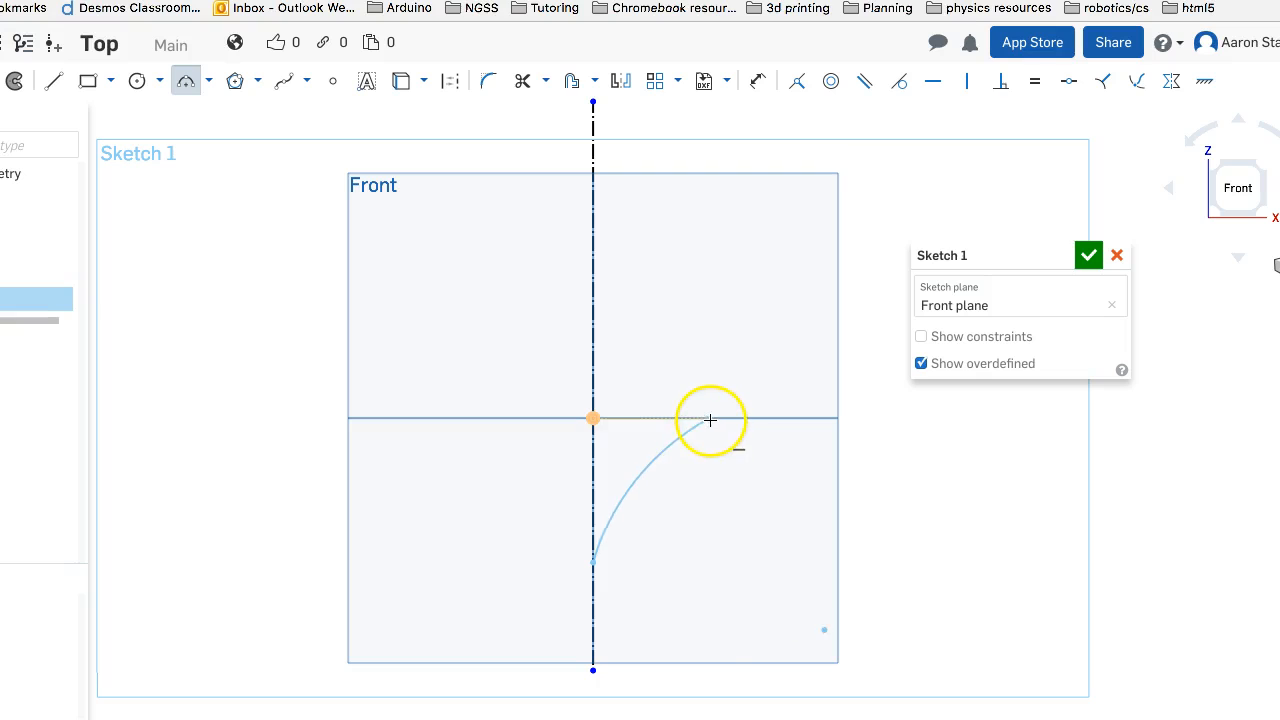
left_click(716, 418)
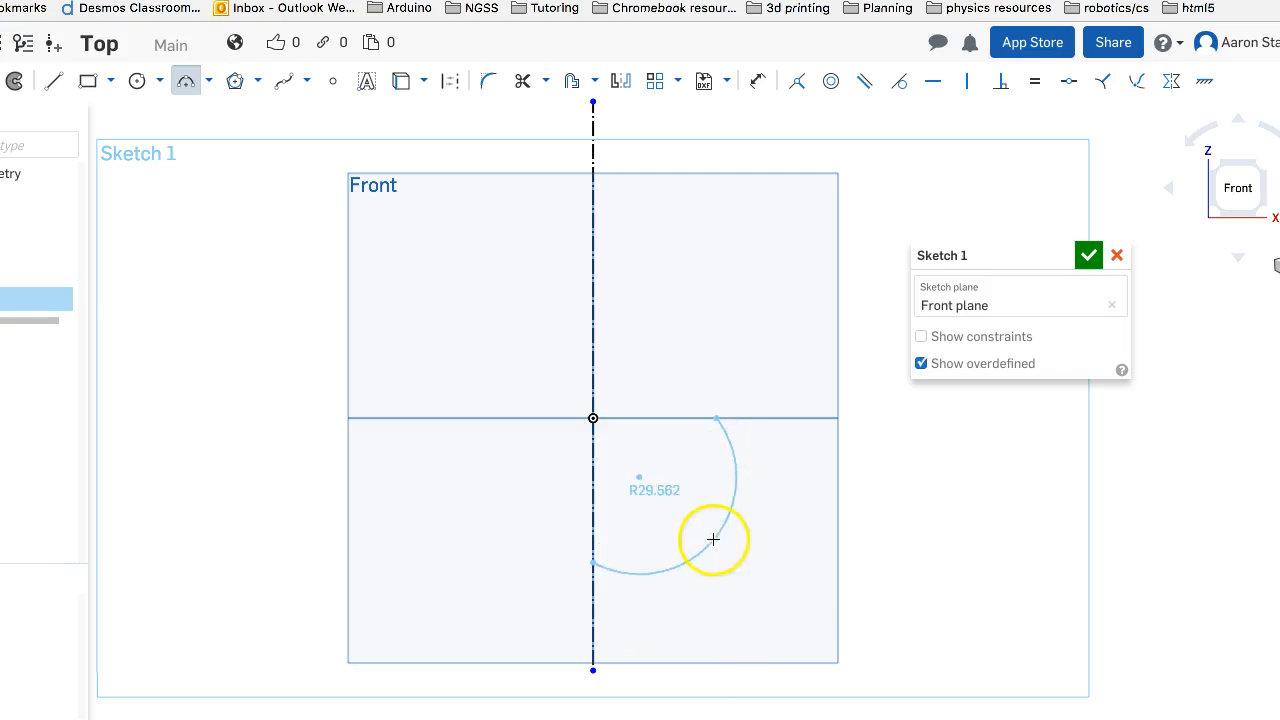
left_click(669, 461)
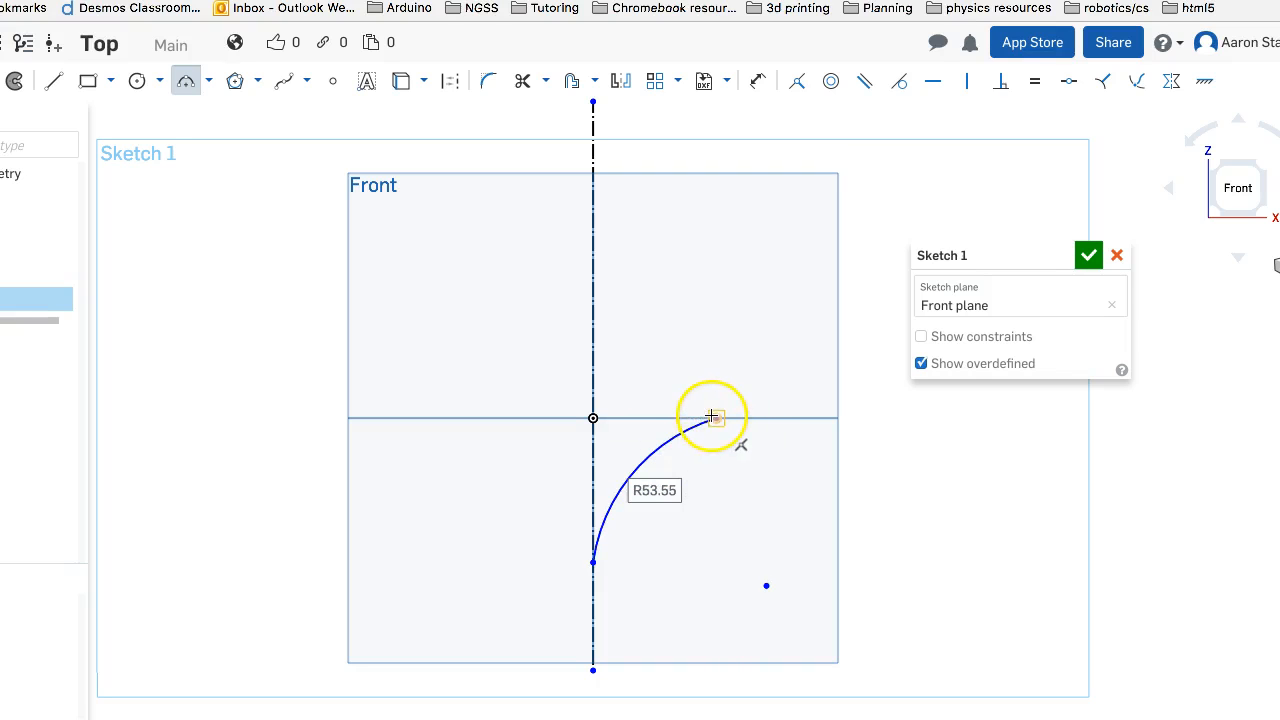
left_click_drag(683, 403, 596, 197)
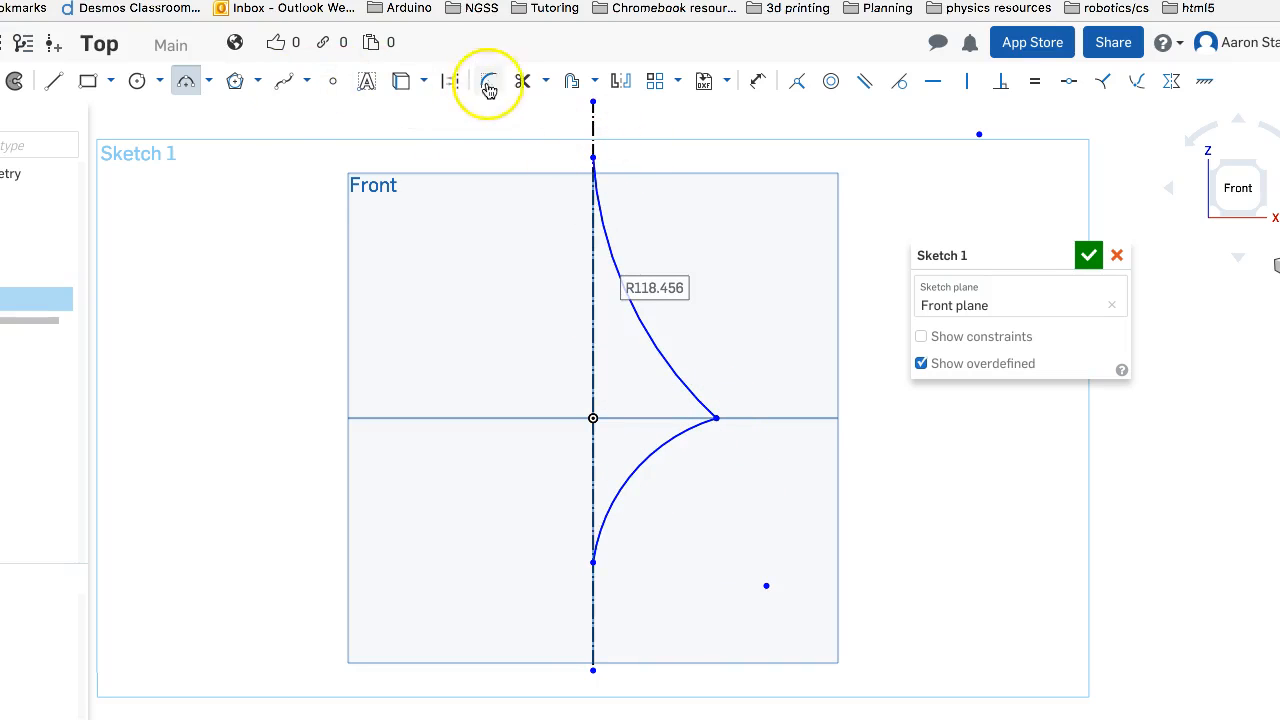
Dimension the vertical distance between the two arc endpoints on the construction line as 90 mm
left_click(757, 80)
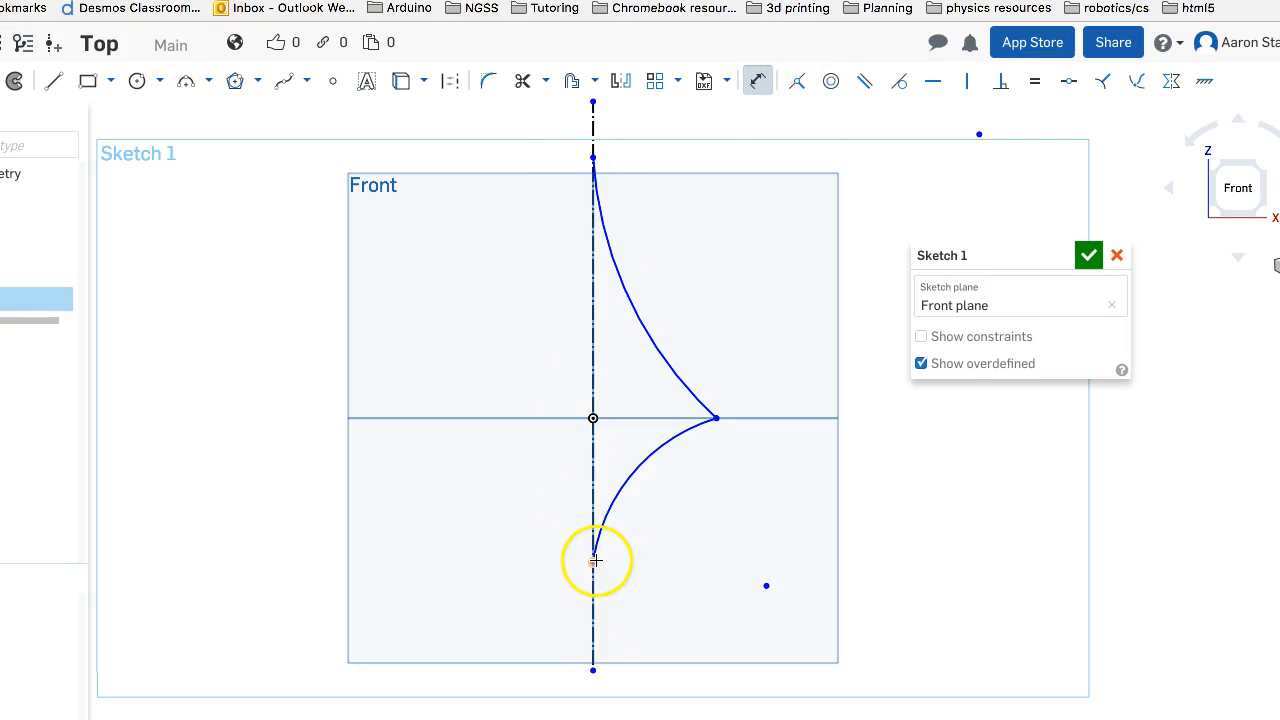
left_click(593, 562)
left_click(423, 530)
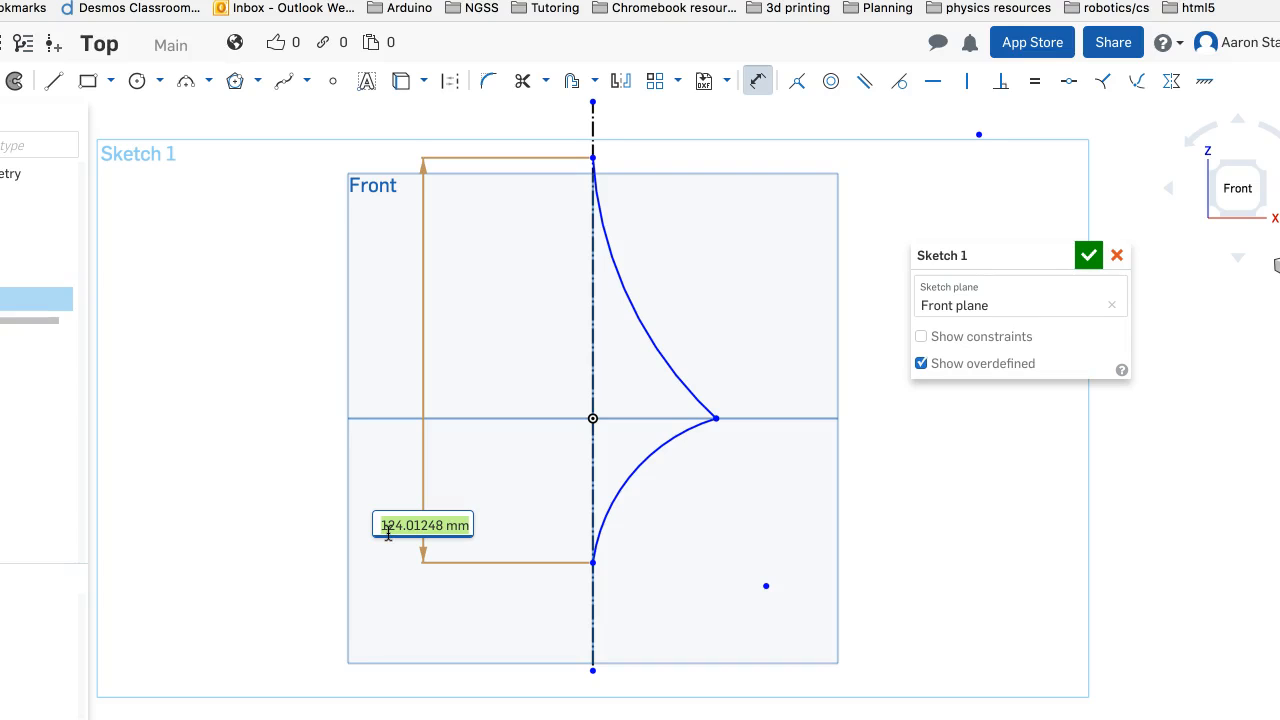
type("90")
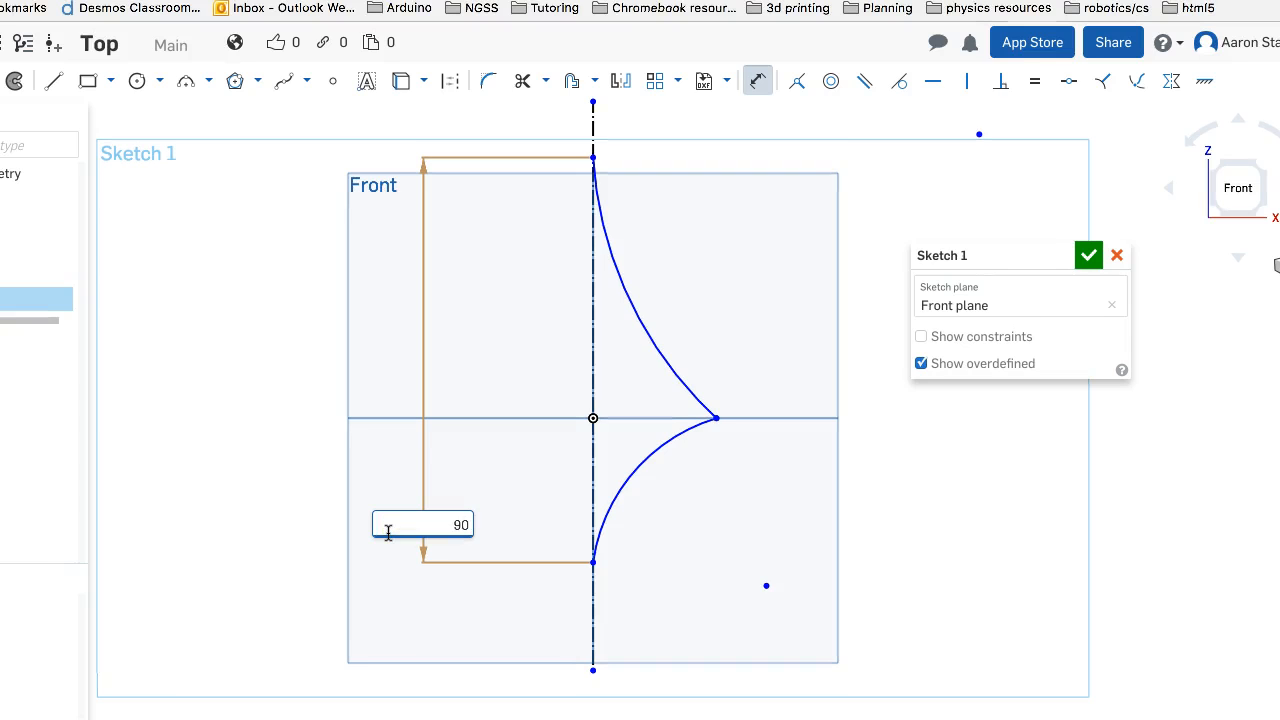
key("Return")
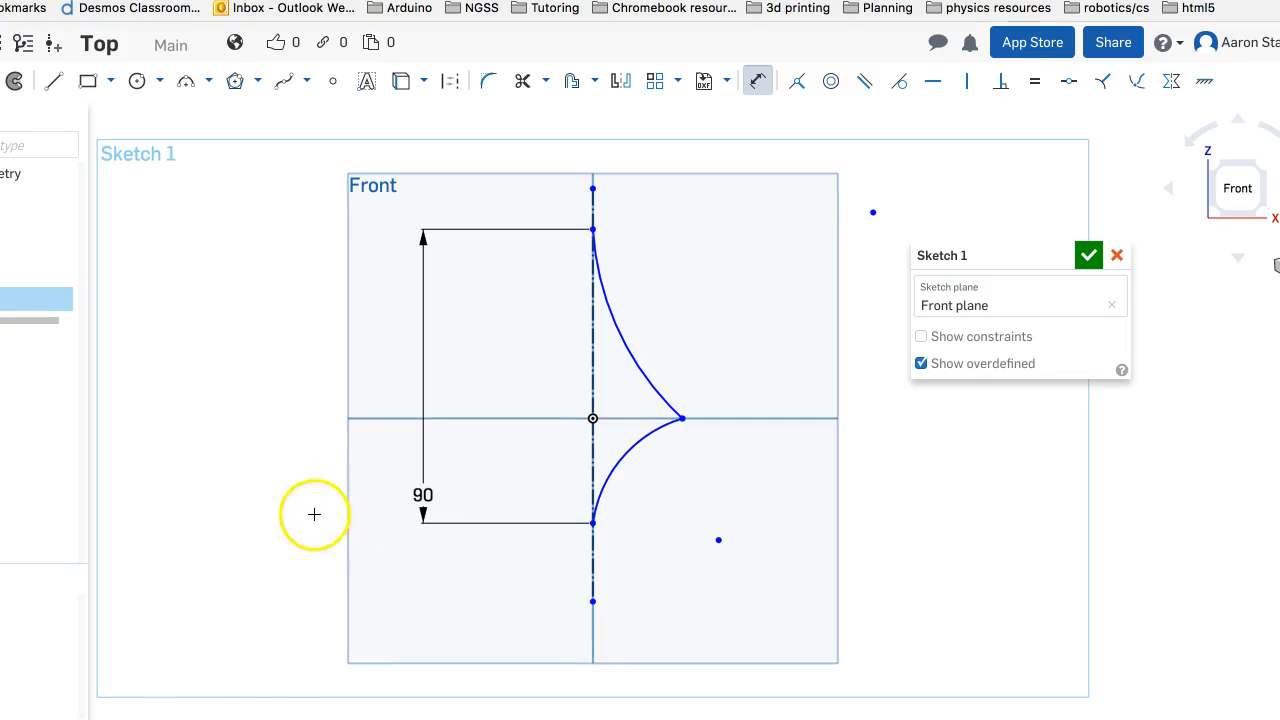
Set the profile's overall height dimension to 60 mm
left_click(408, 501)
double_click(420, 495)
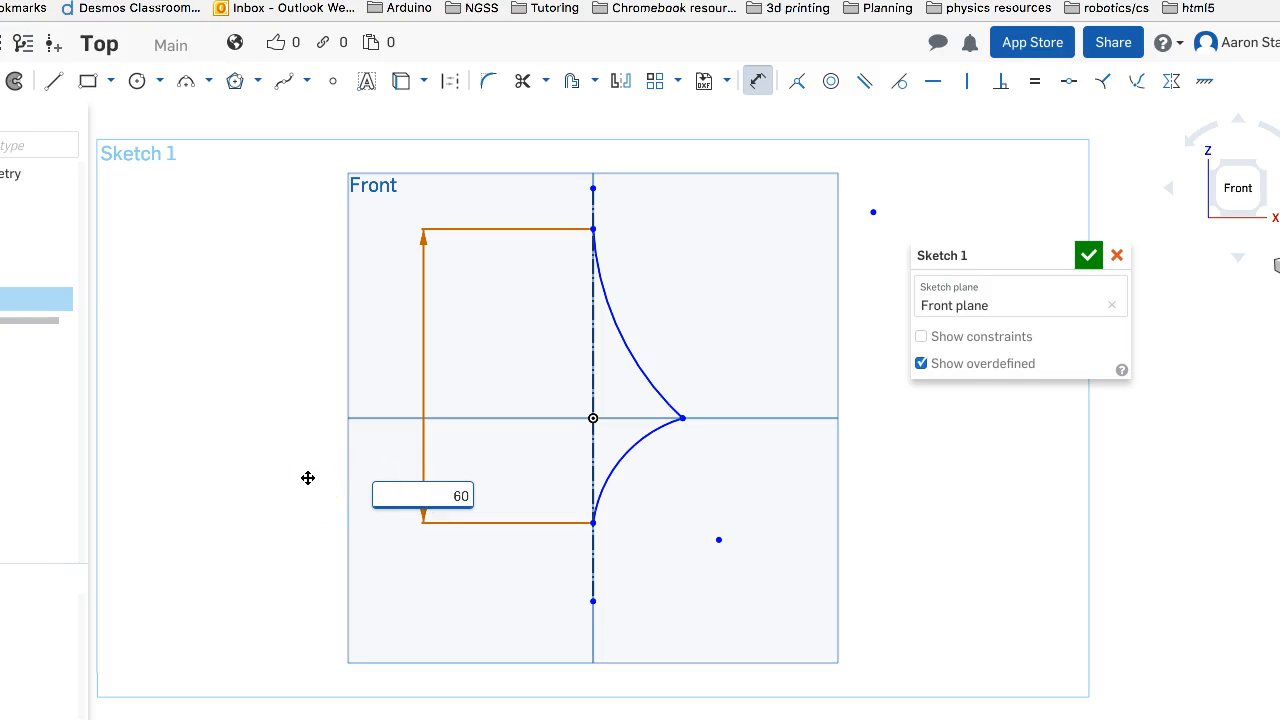
left_click(710, 440)
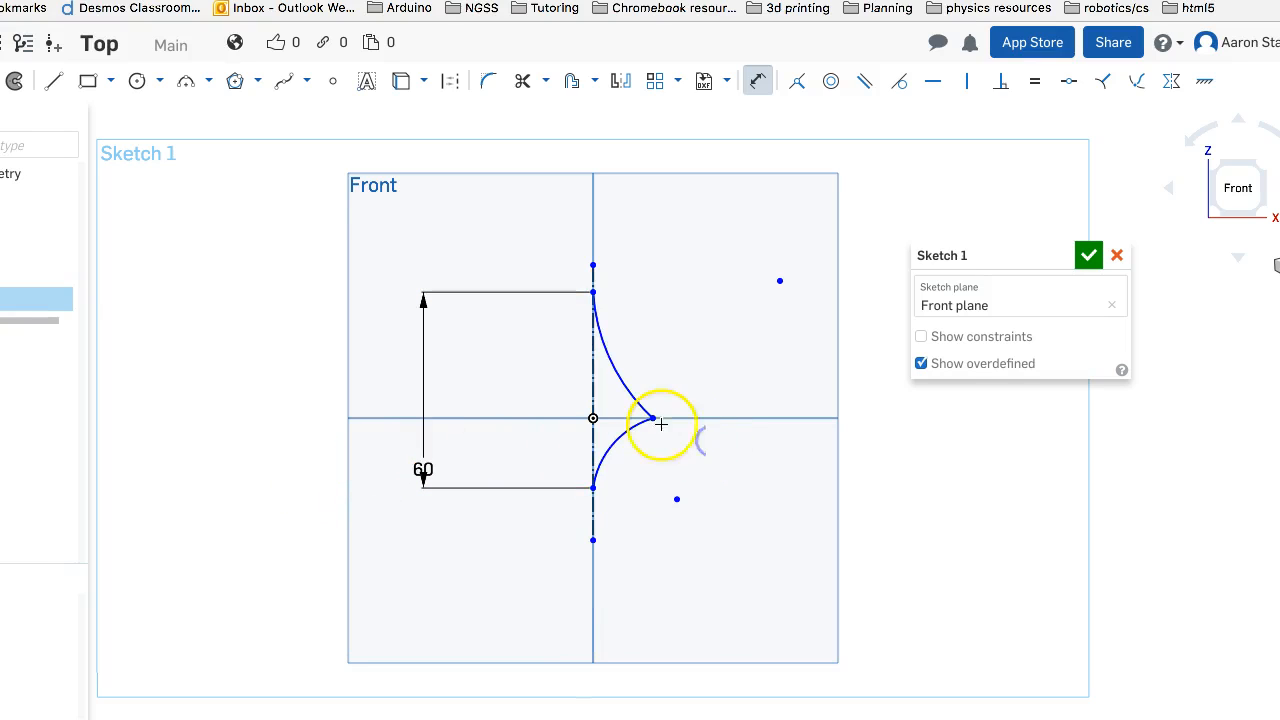
Dimension the horizontal distance from the origin to the point where the arcs meet as 20 mm
left_click(593, 418)
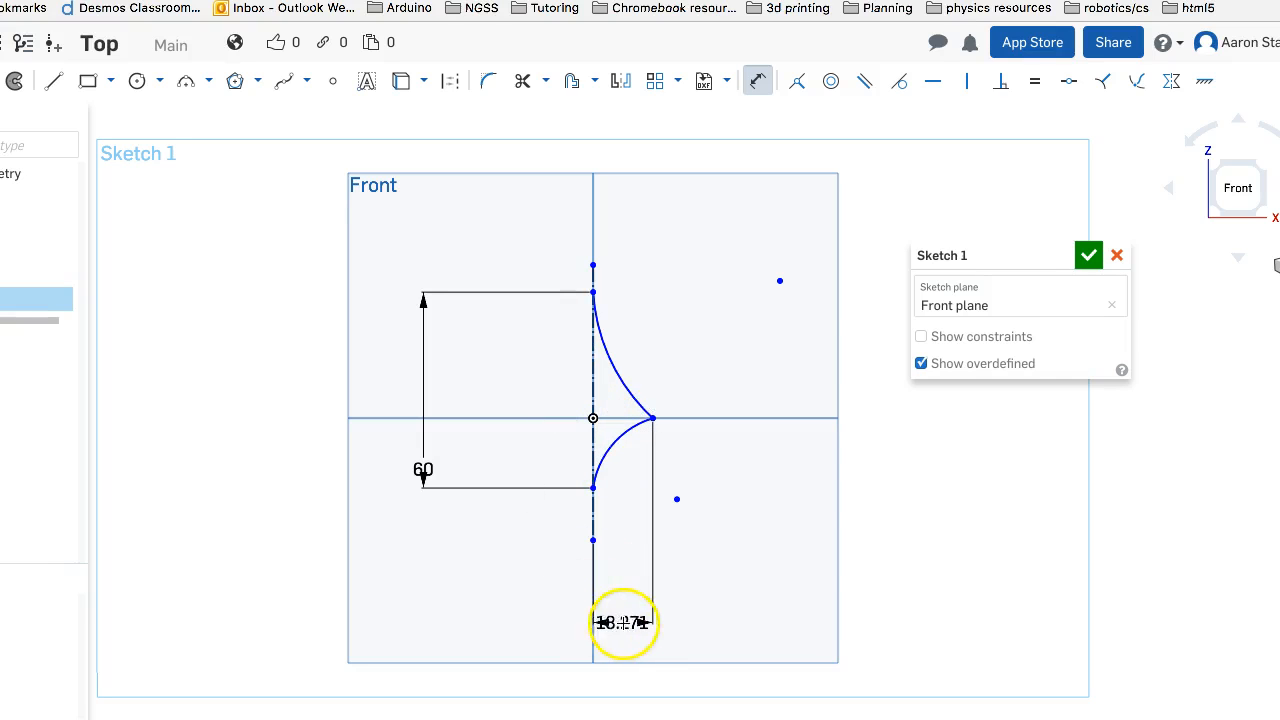
left_click(631, 648)
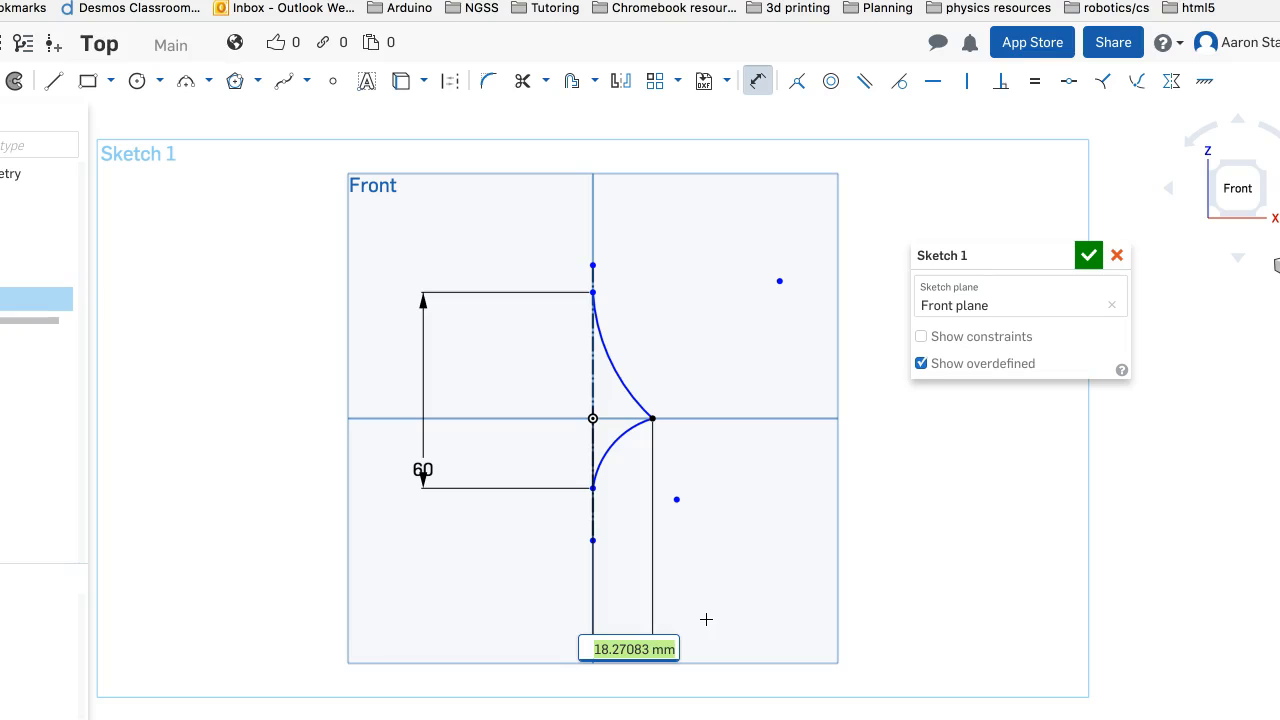
type("40")
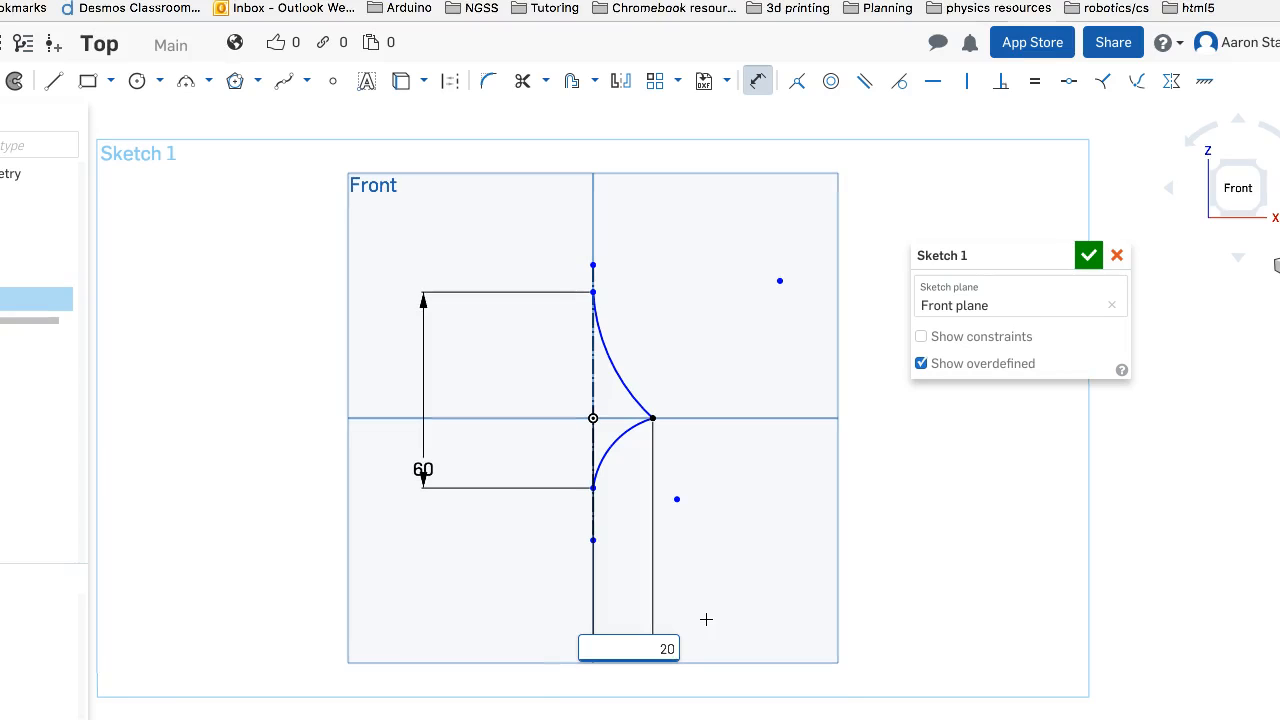
key("Return")
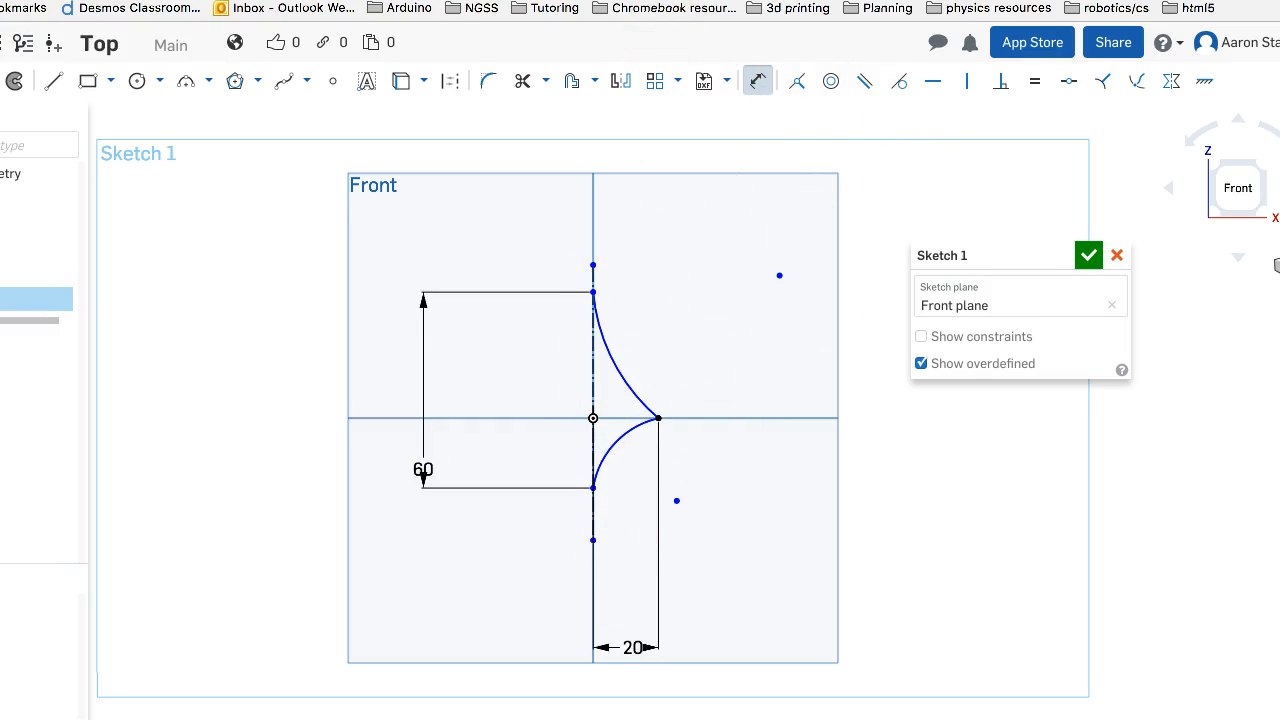
Make the lower arc's bottom endpoint coincident with the origin
left_click(797, 81)
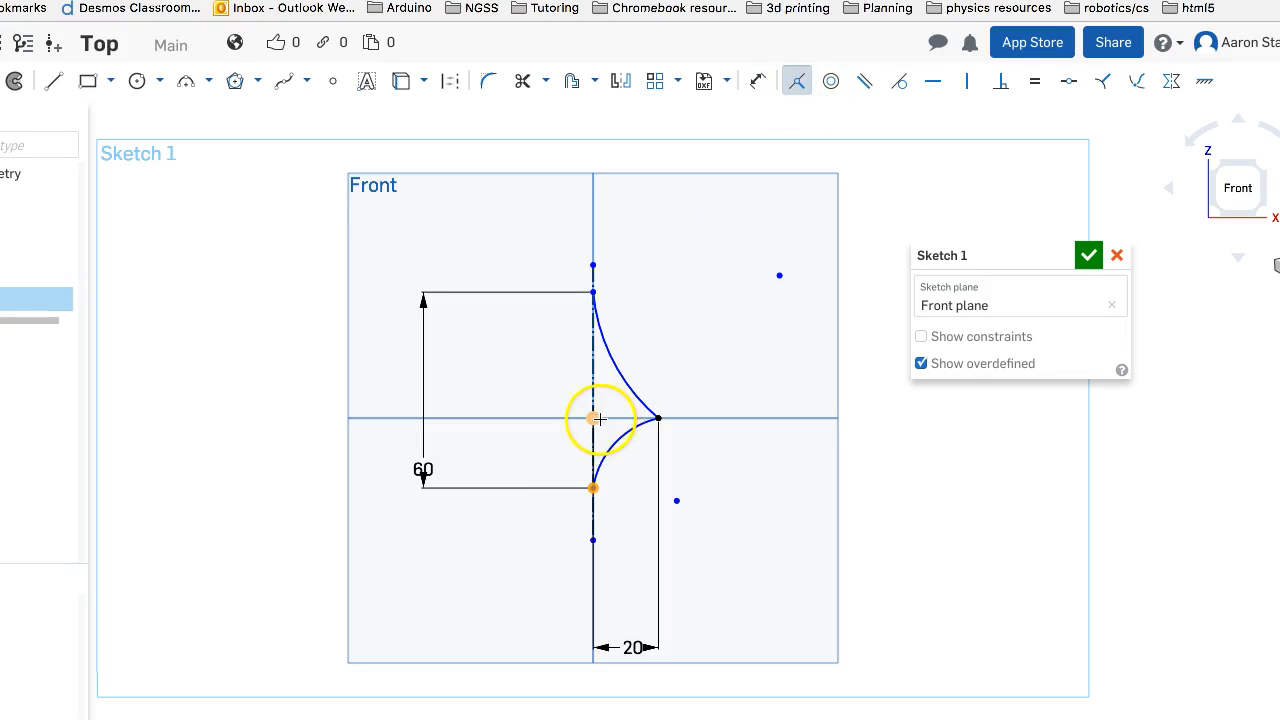
left_click(598, 419)
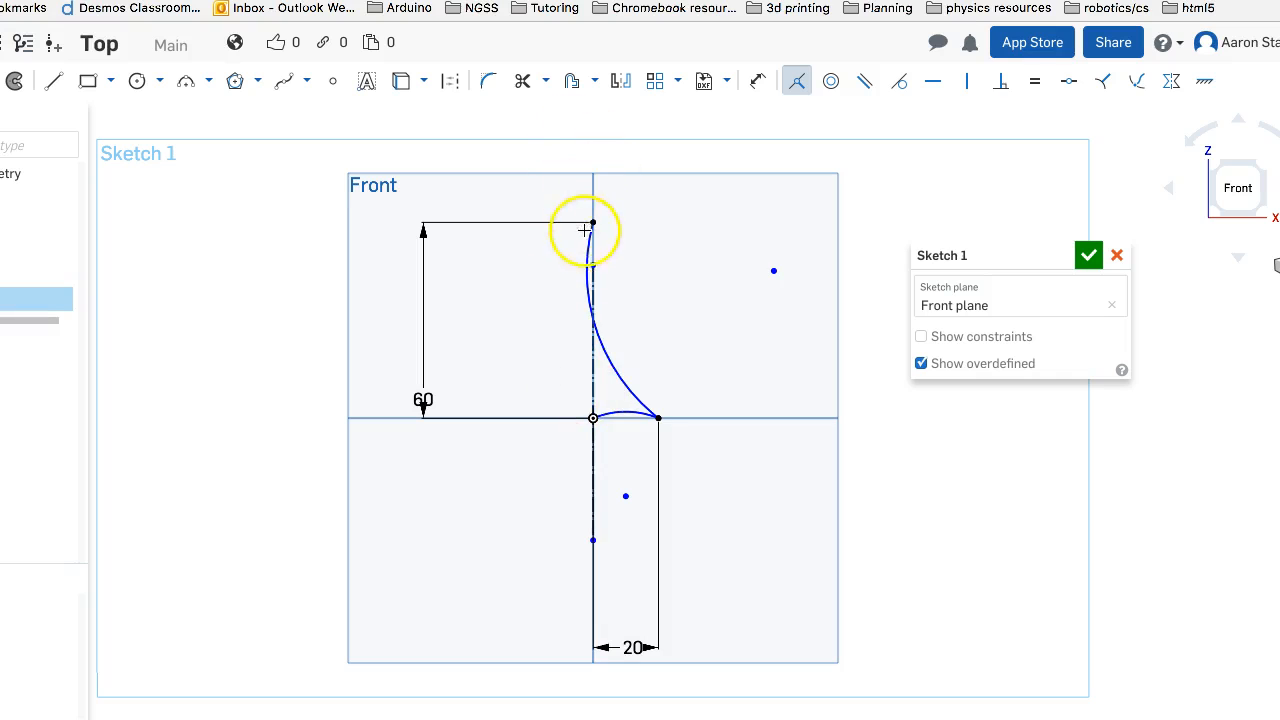
right_click(656, 420)
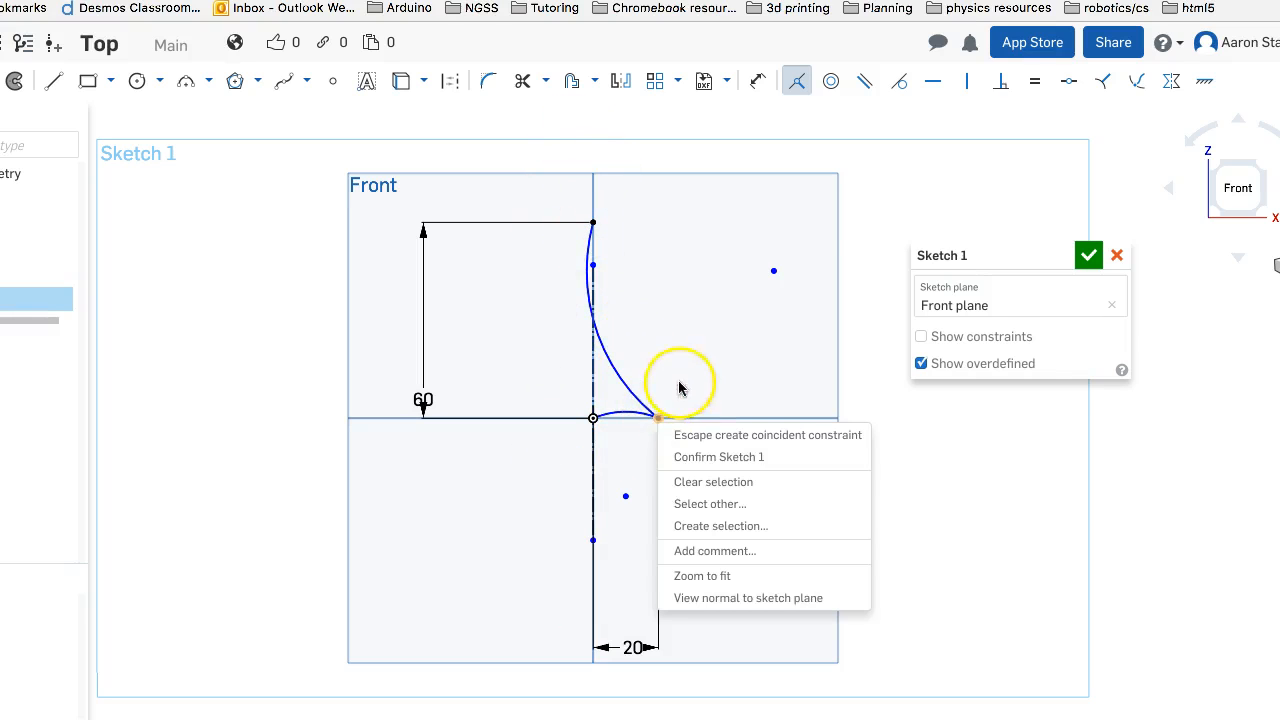
left_click(680, 386)
scroll(686, 411, "up", 5)
left_click(644, 421)
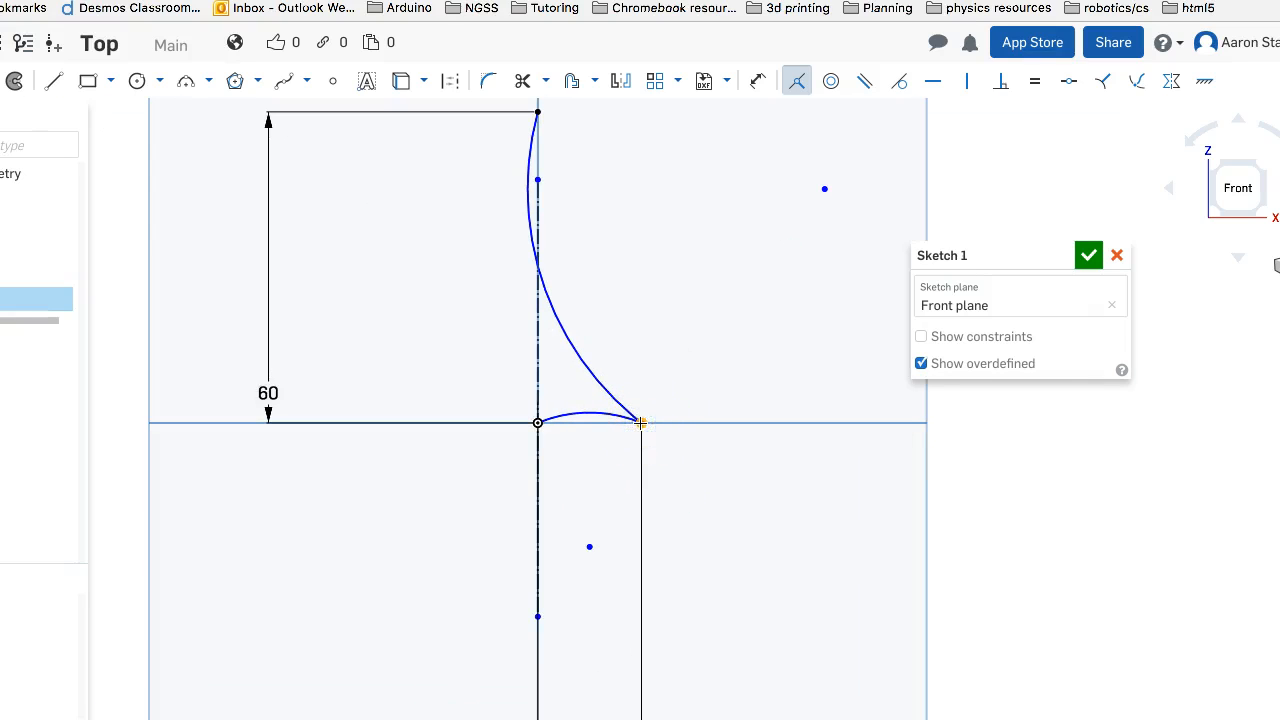
left_click(642, 422)
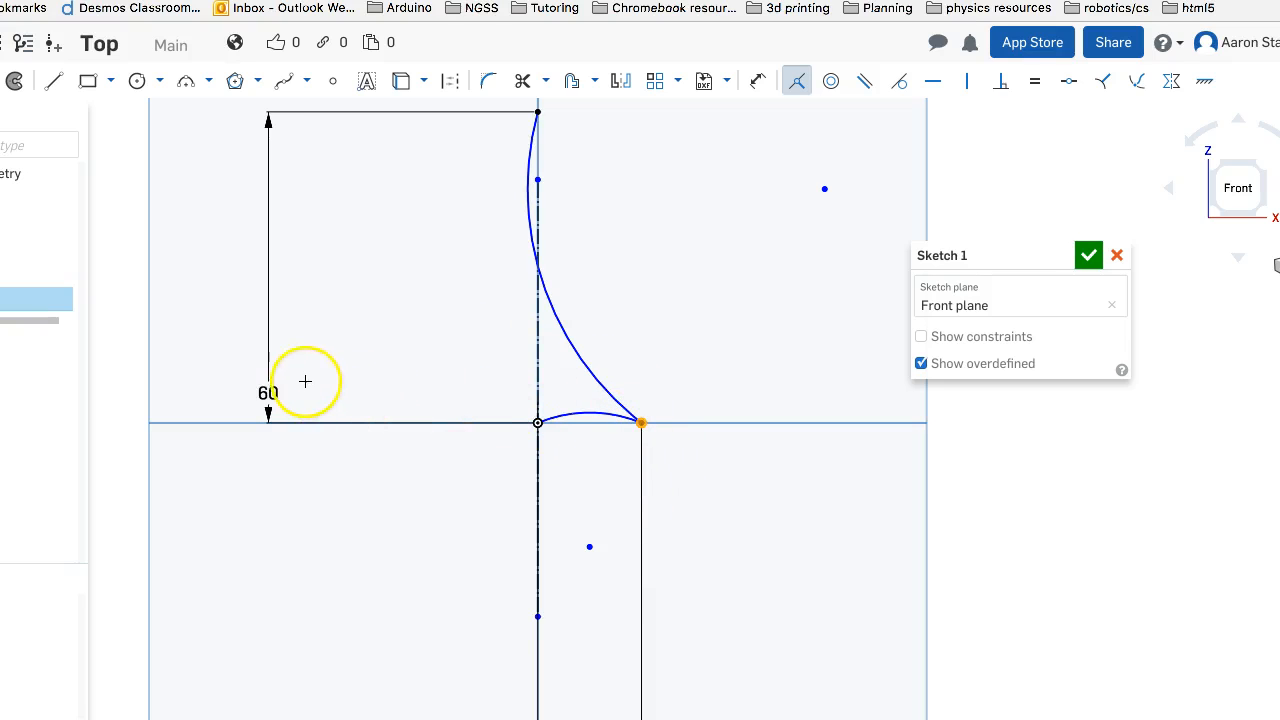
left_click(517, 373)
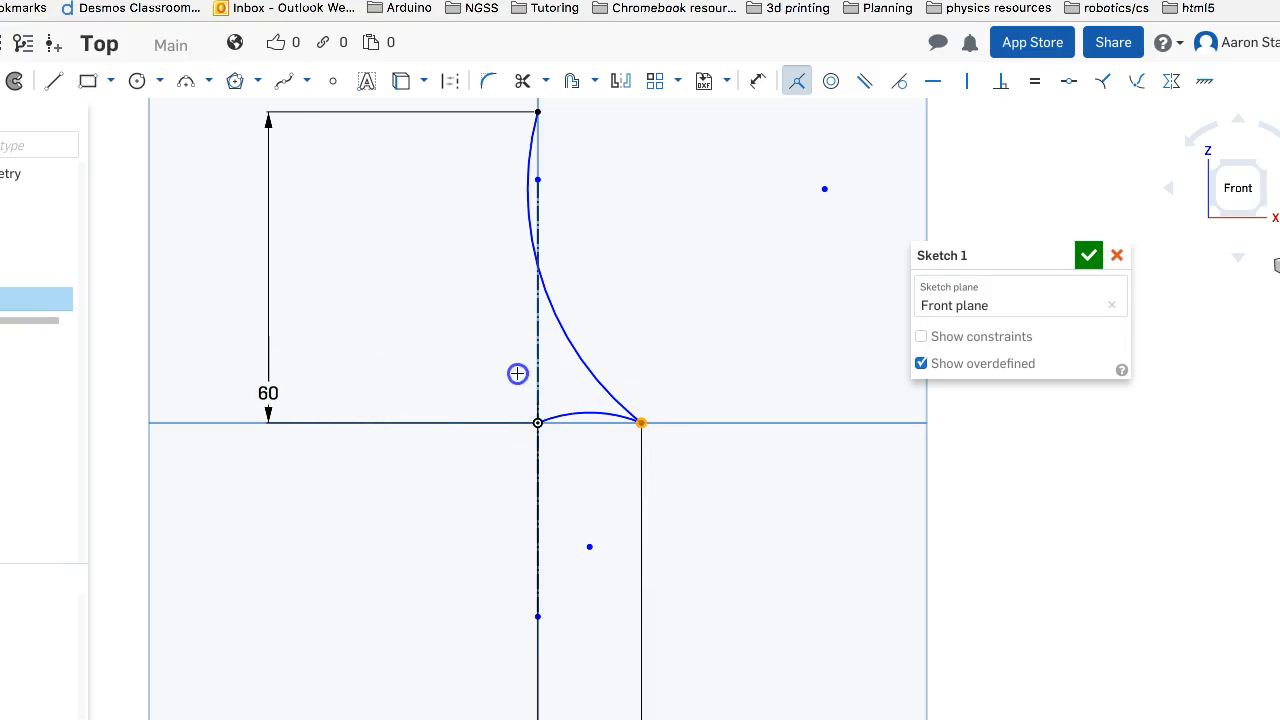
scroll(626, 400, "down", 5)
scroll(700, 390, "up", 5)
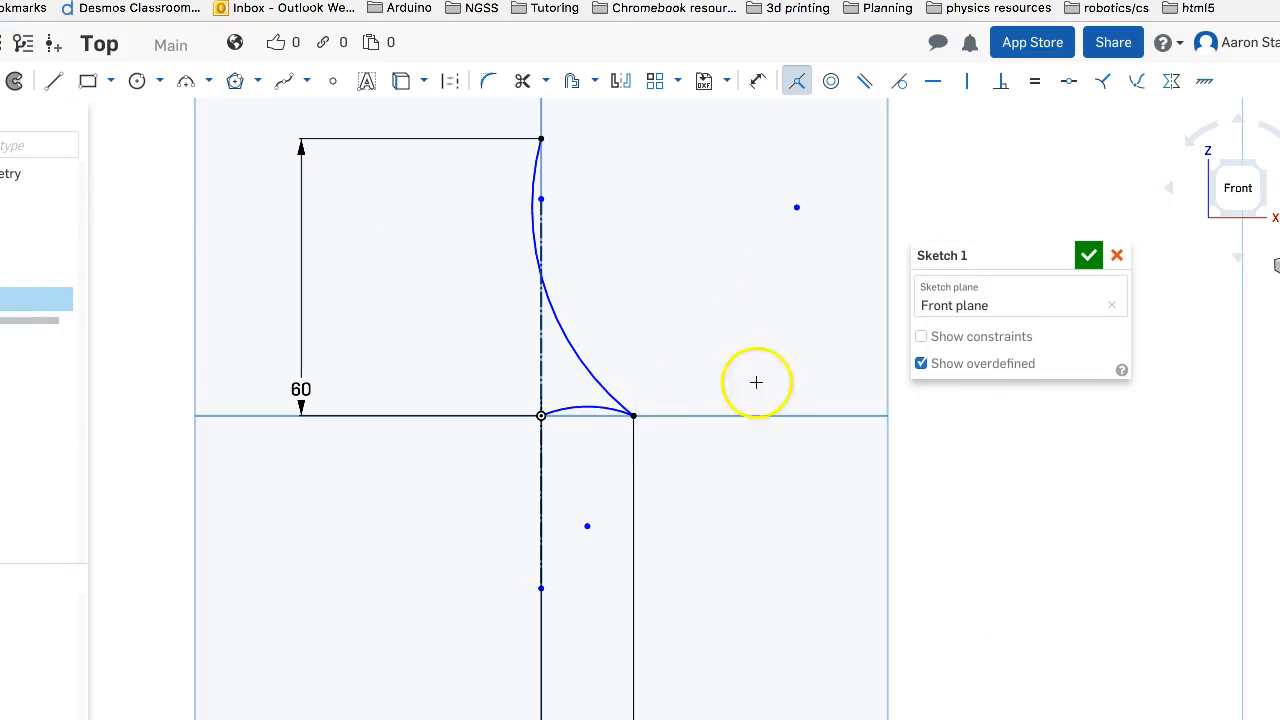
key("Escape")
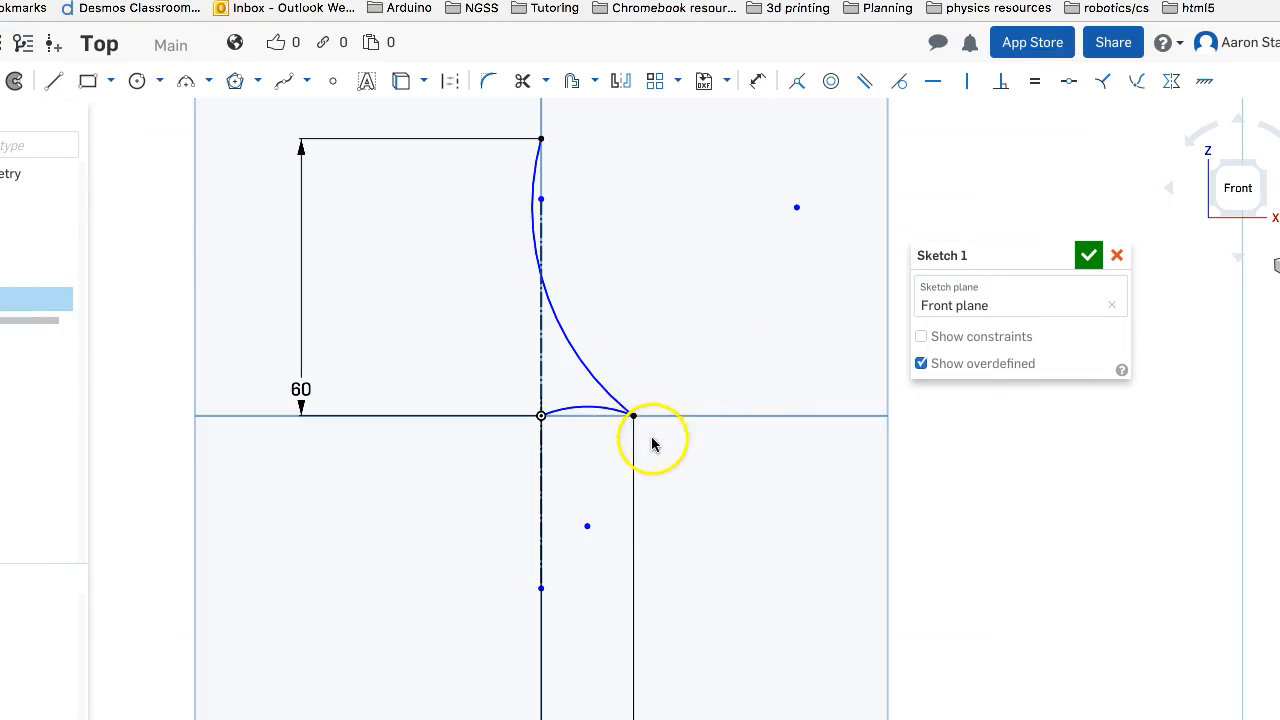
Free the arcs' shared outer corner from its constraints and move both arc endpoints up off the horizontal axis
left_click(632, 417)
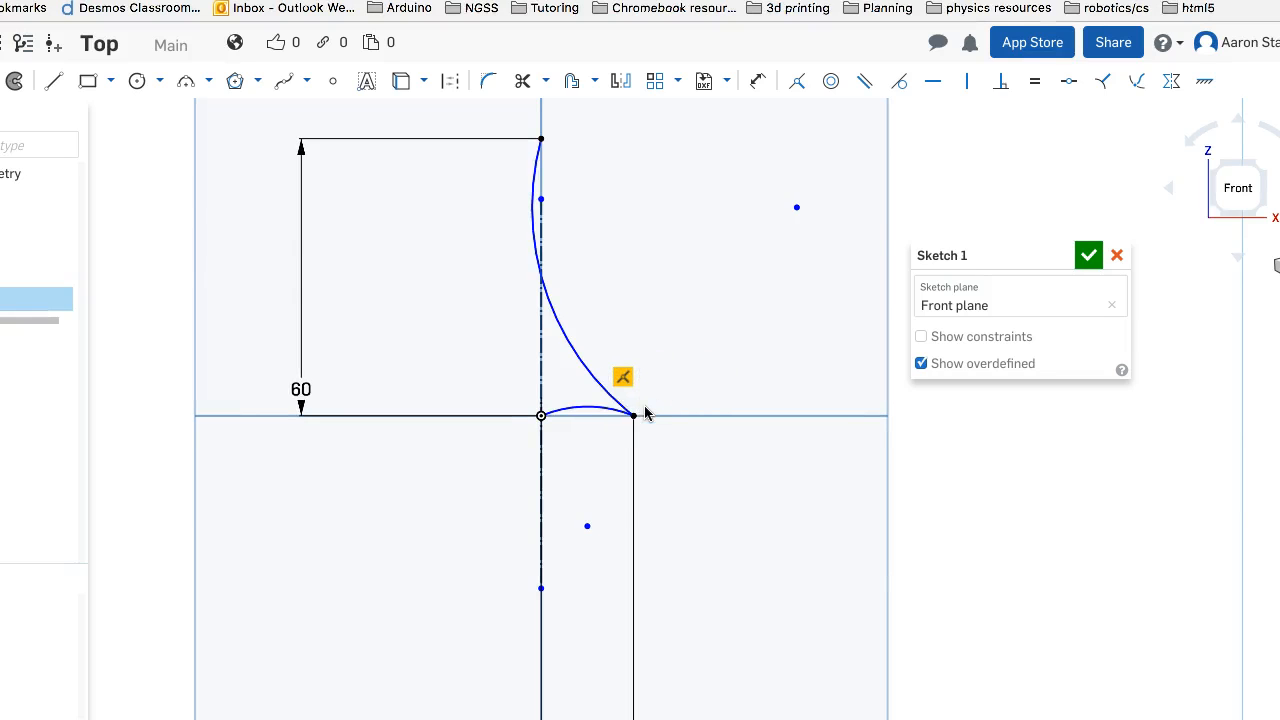
left_click_drag(638, 405, 632, 357)
left_click(634, 424)
mouse_move(635, 414)
left_mouse_down()
mouse_move(637, 401)
mouse_move(633, 415)
left_mouse_up()
left_click(668, 416)
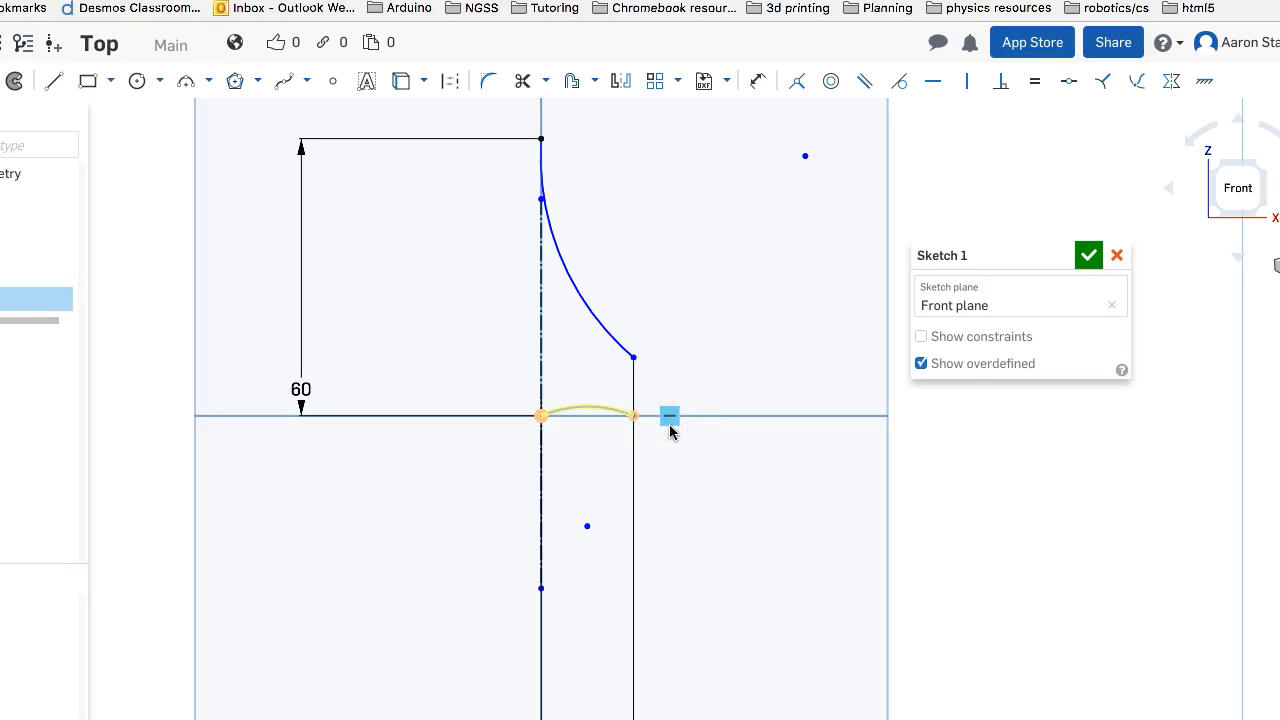
left_click_drag(634, 419, 640, 378)
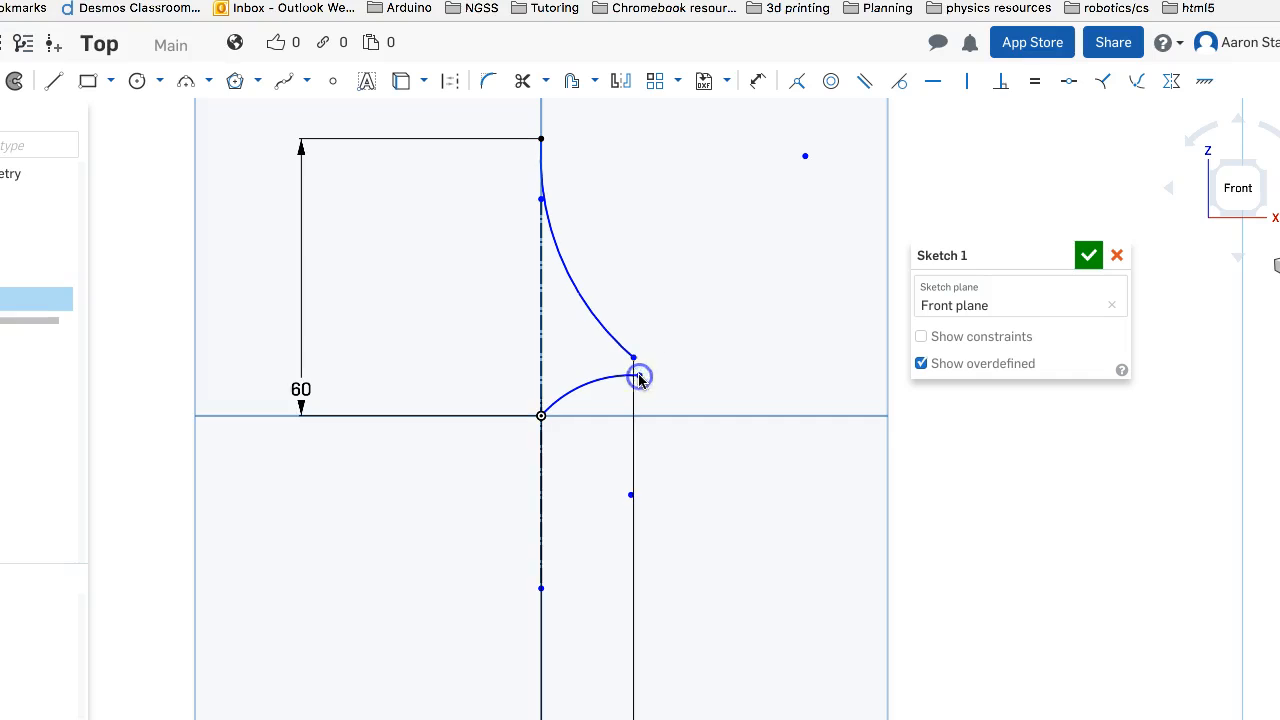
Make the outer endpoints of the upper and lower arcs coincident
left_click(797, 85)
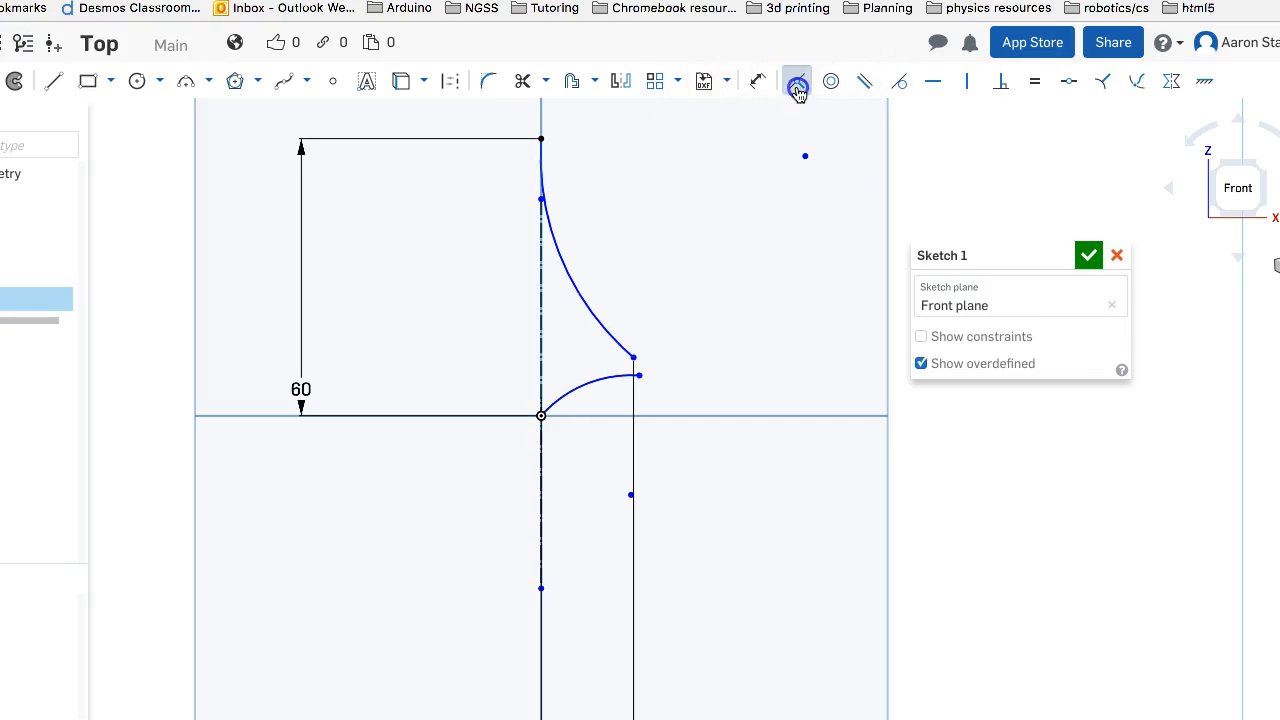
left_click(631, 358)
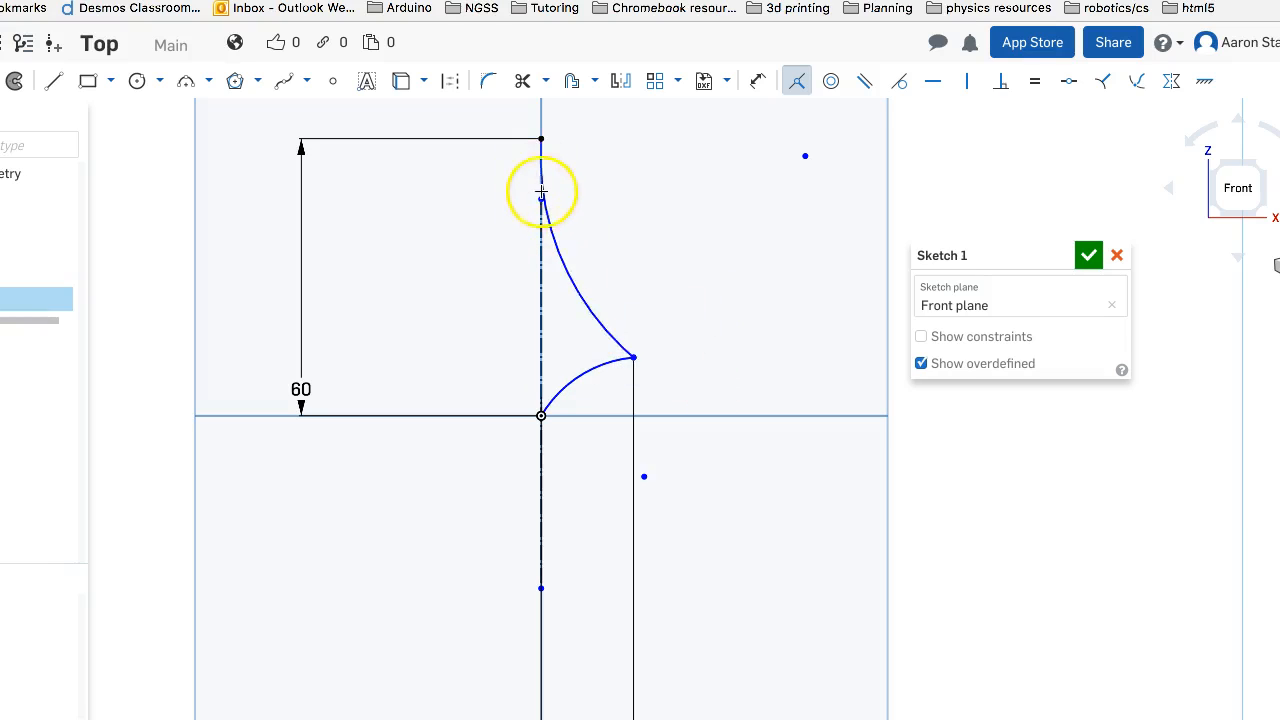
Try to make the upper and lower arcs coincident along their curves, and undo the constraint
left_click(611, 361)
left_click(617, 341)
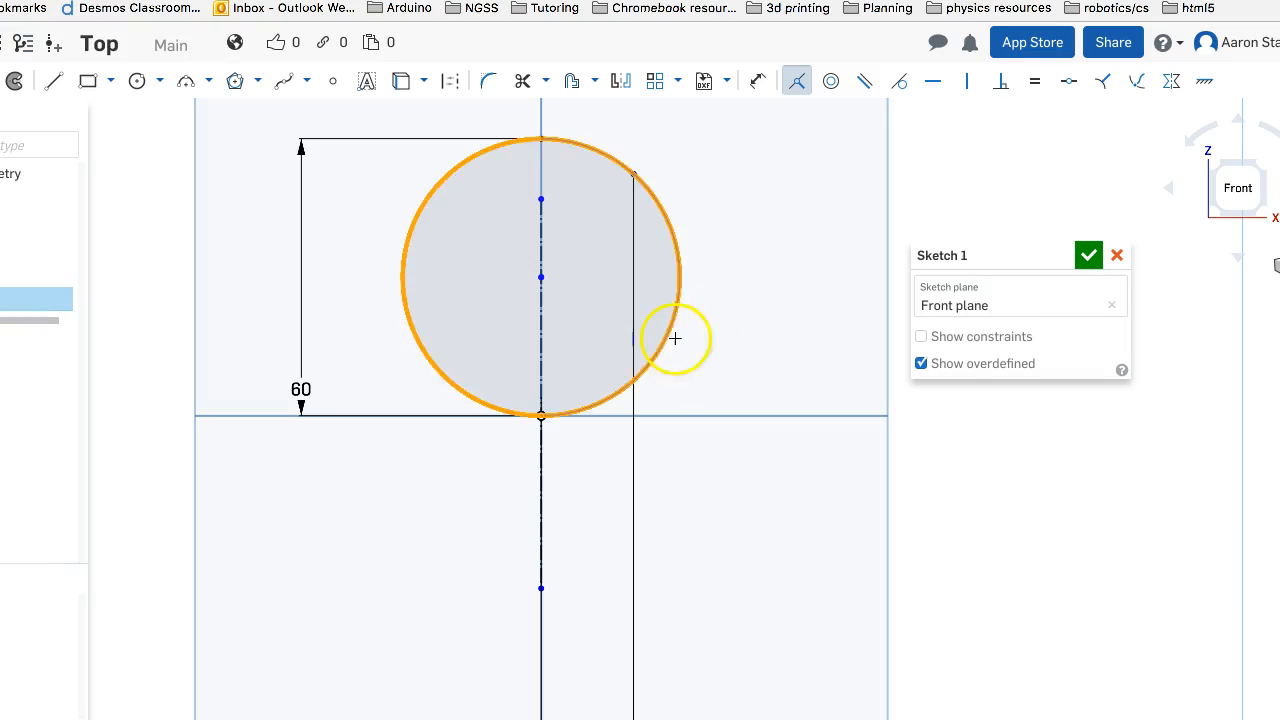
key("ctrl+z")
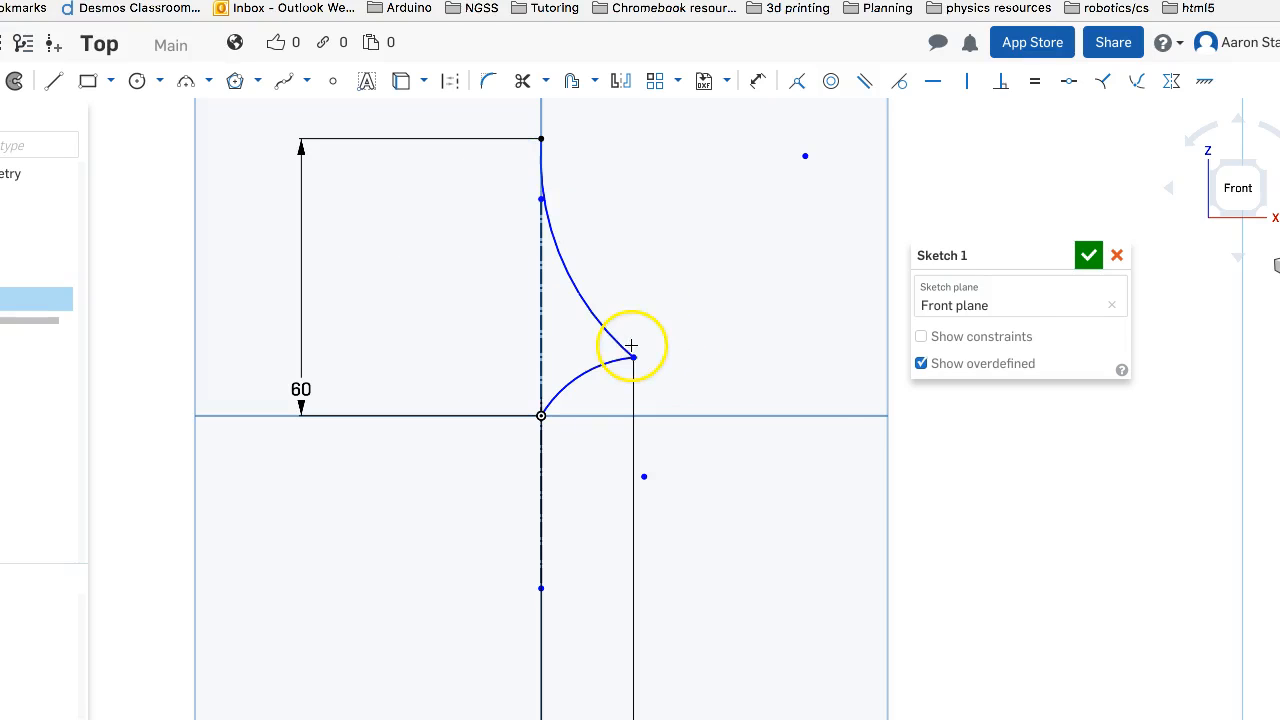
Dimension the vertical distance between the origin's horizontal axis and the point where the arcs meet as 20 mm
left_click(759, 80)
left_click(623, 340)
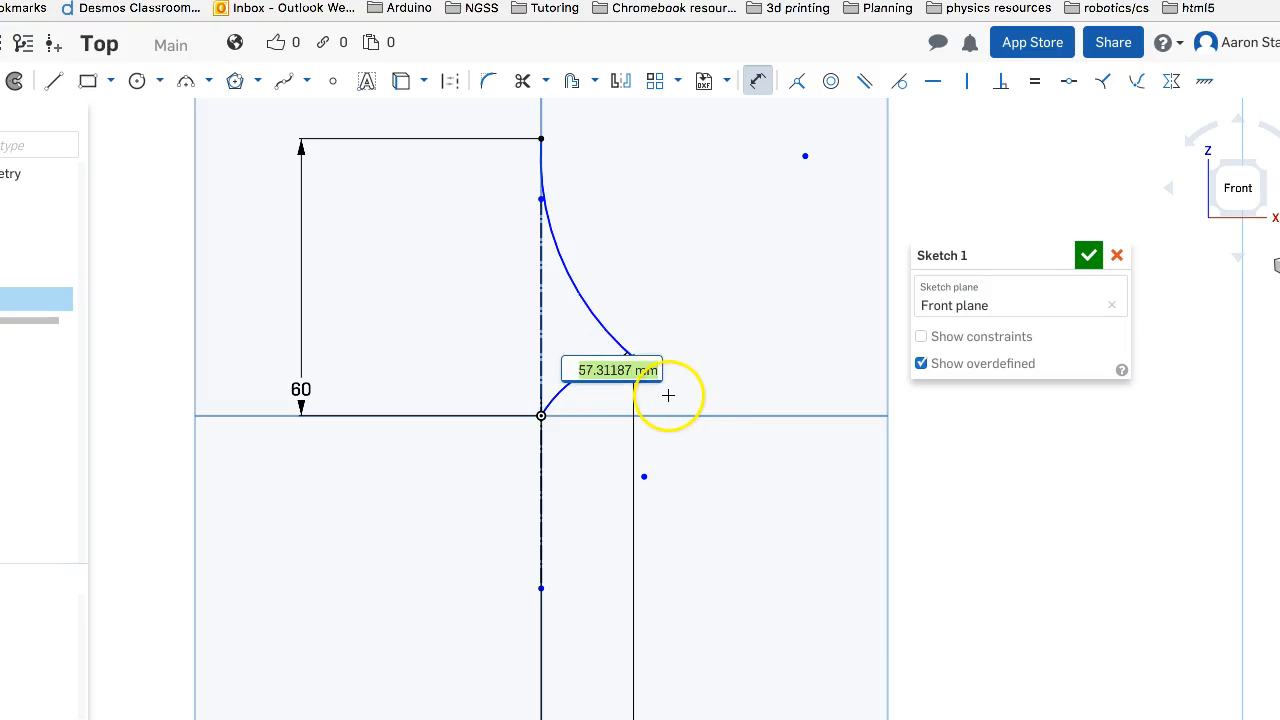
key("Return")
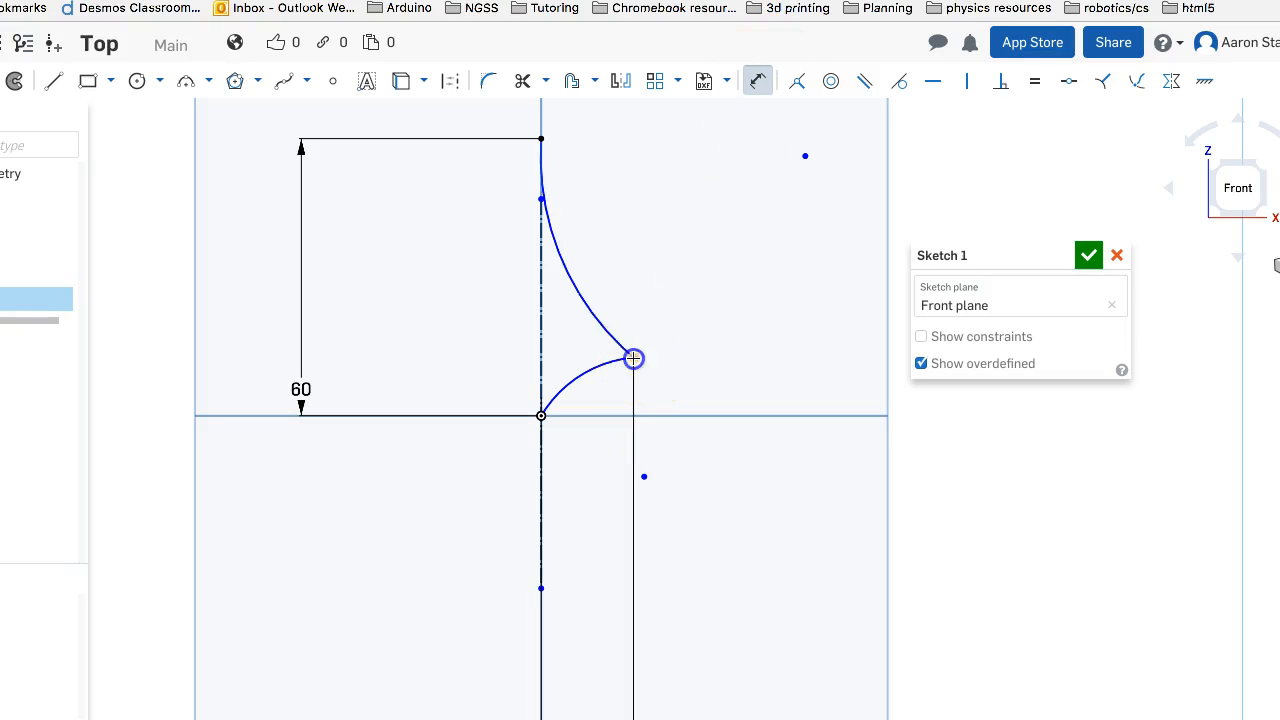
left_click(640, 416)
left_click(714, 395)
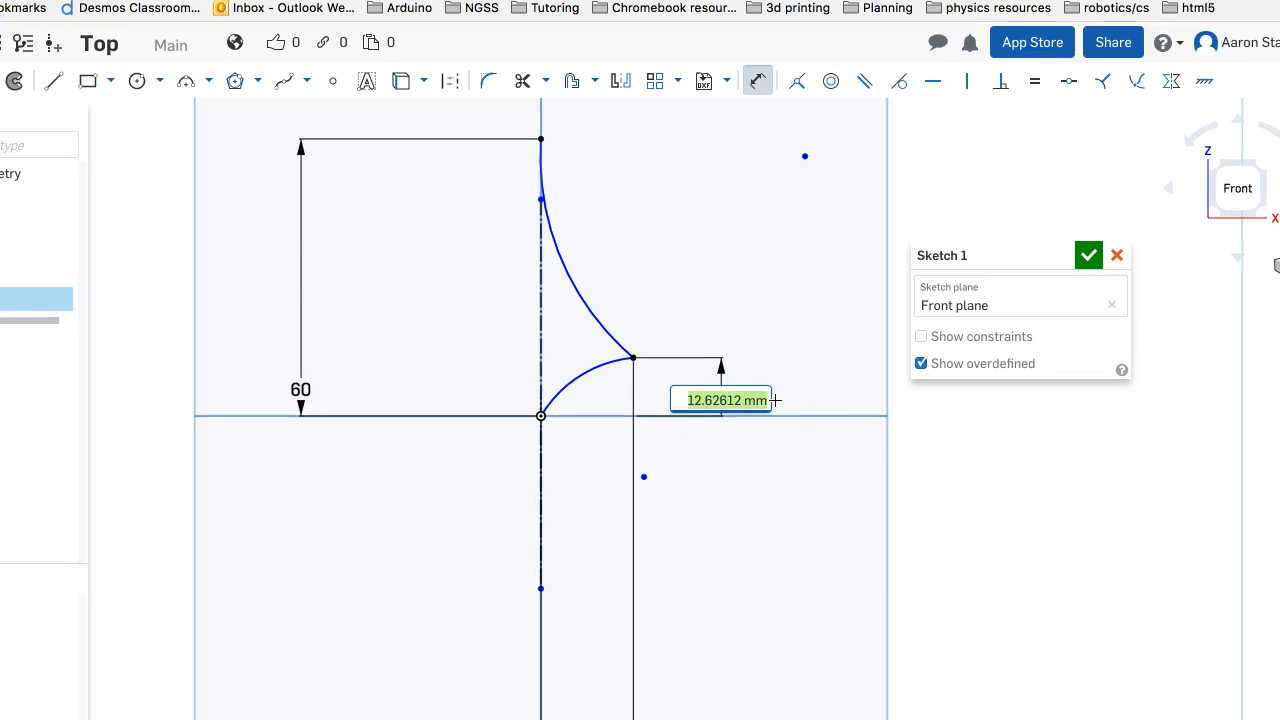
type("20")
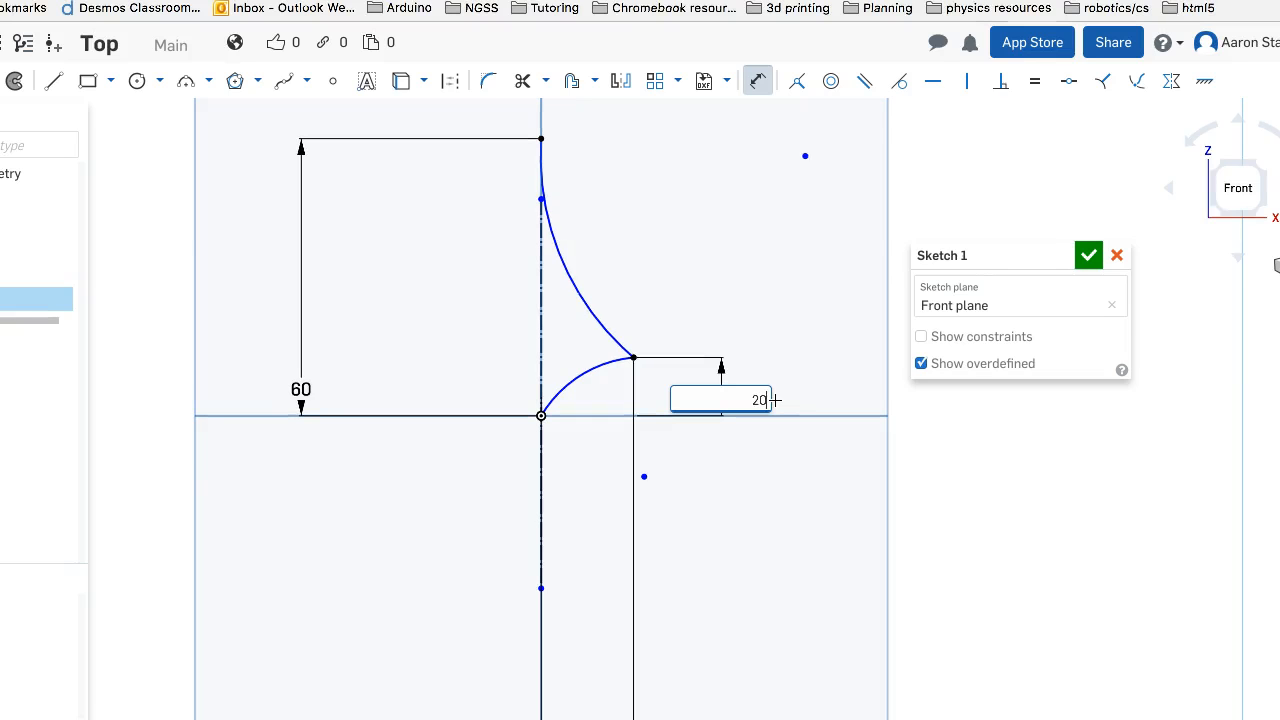
key("Return")
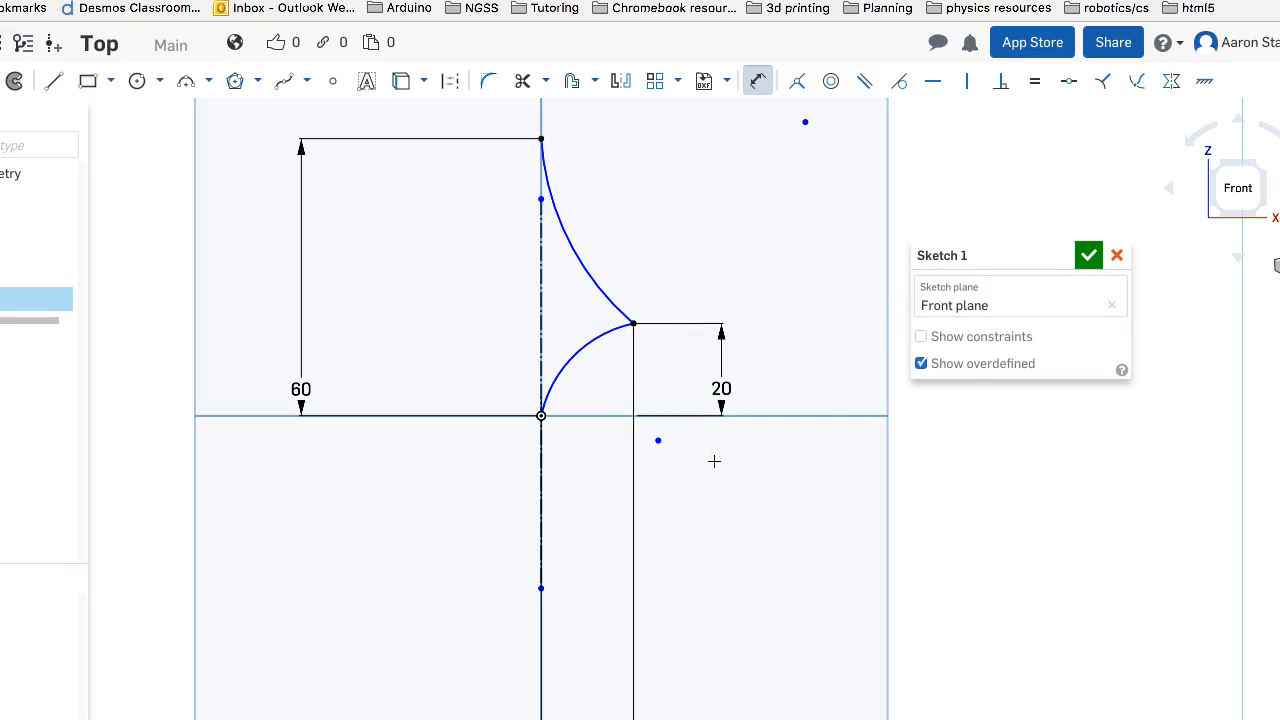
key("Escape")
Move the lower arc's center point outward and try to dimension the arc from that center
left_click_drag(659, 441, 686, 467)
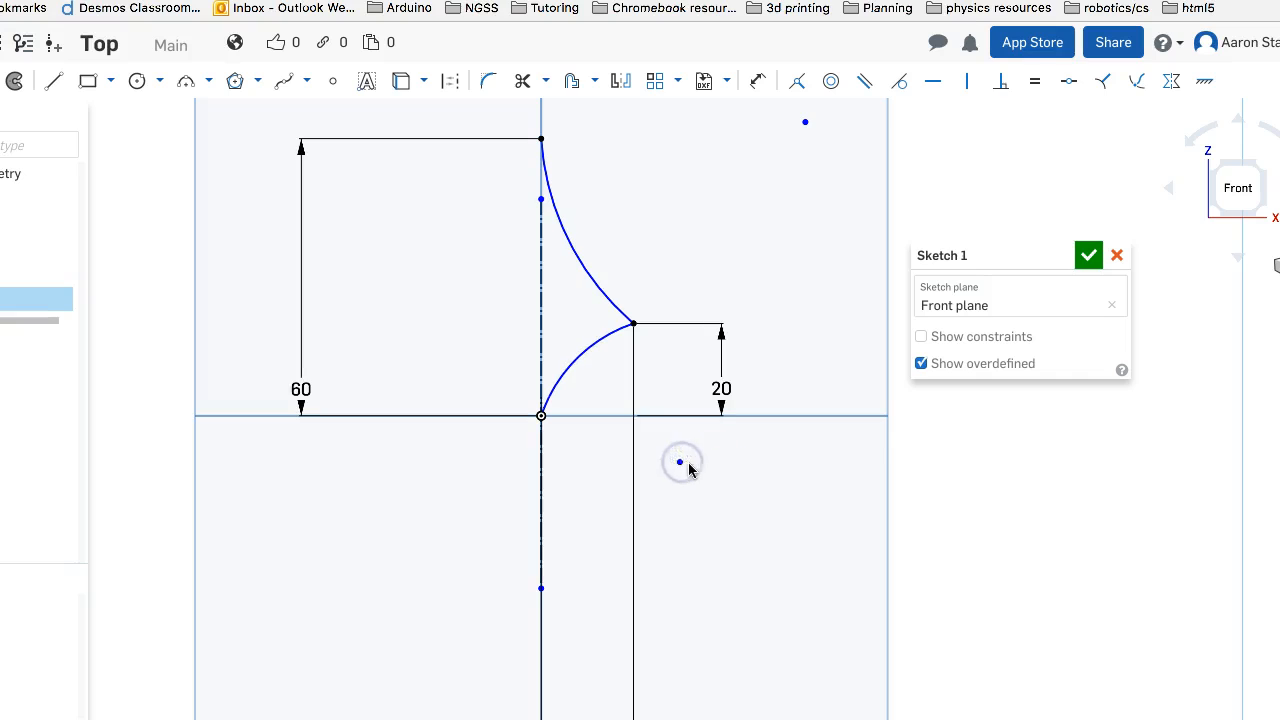
left_click(757, 80)
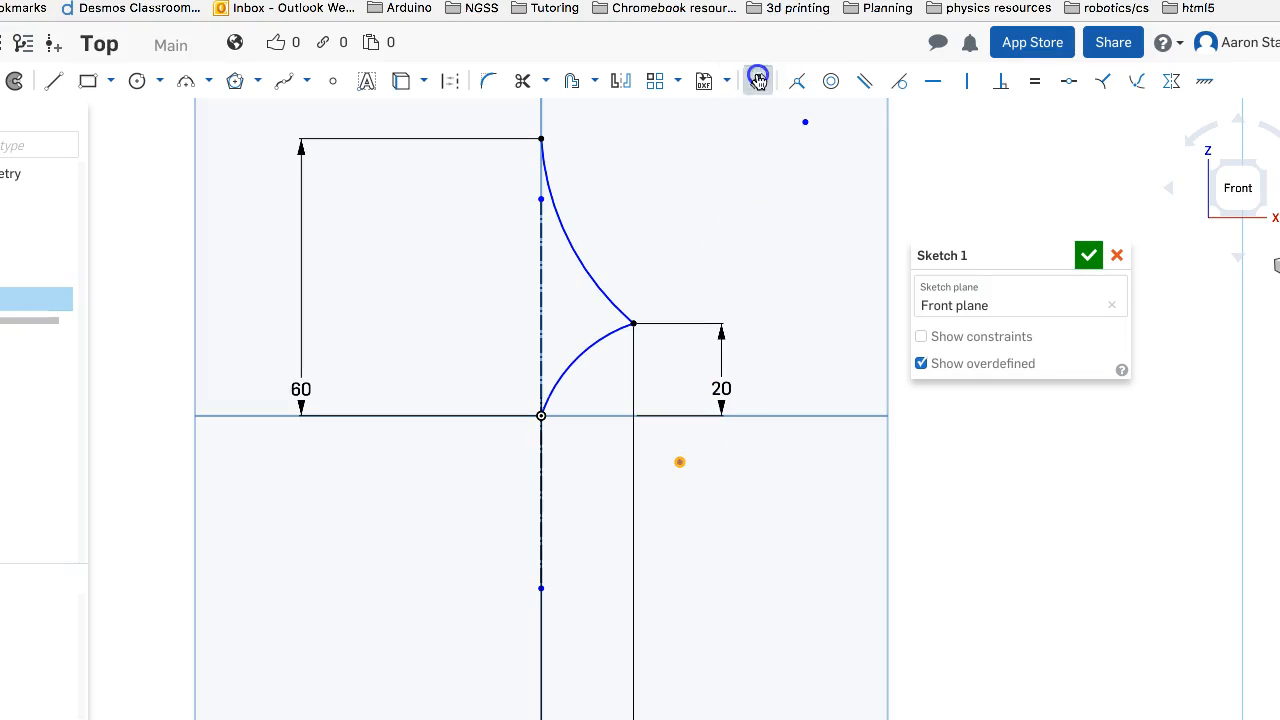
left_click(680, 461)
left_click(680, 461)
left_click(588, 346)
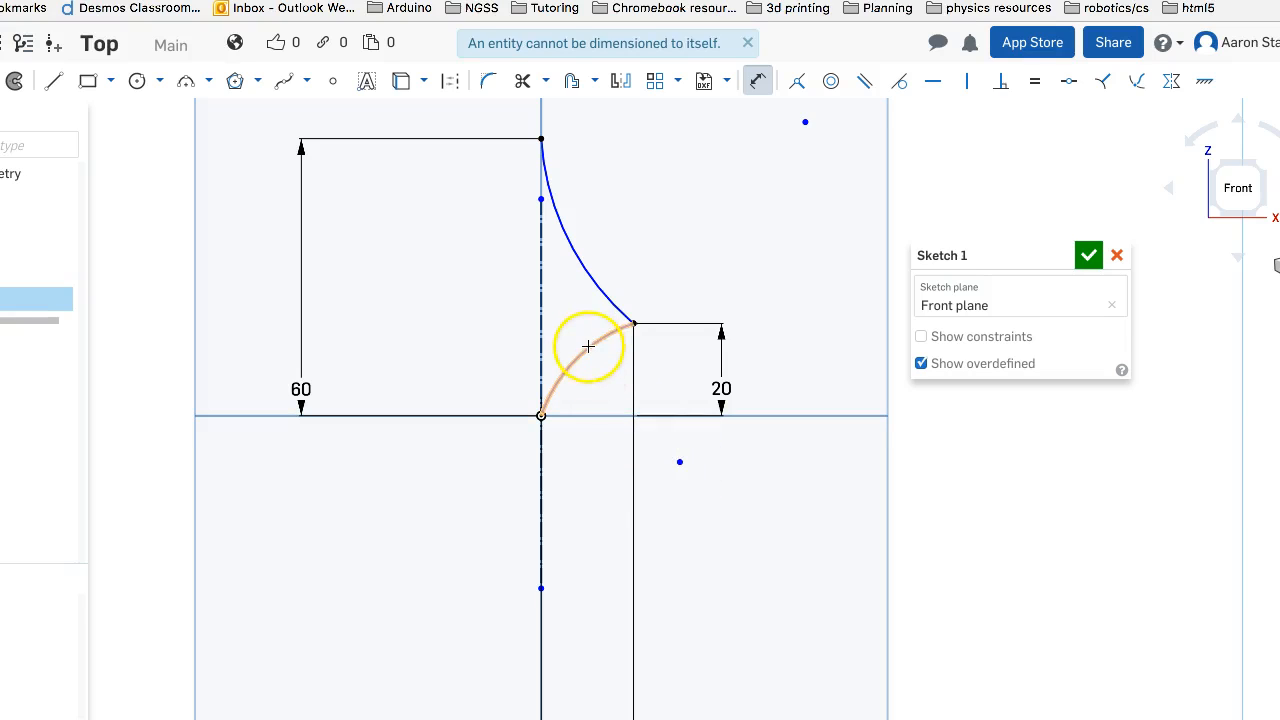
Dimension the lower arc's radius as 30 mm
left_click(757, 80)
left_click(757, 80)
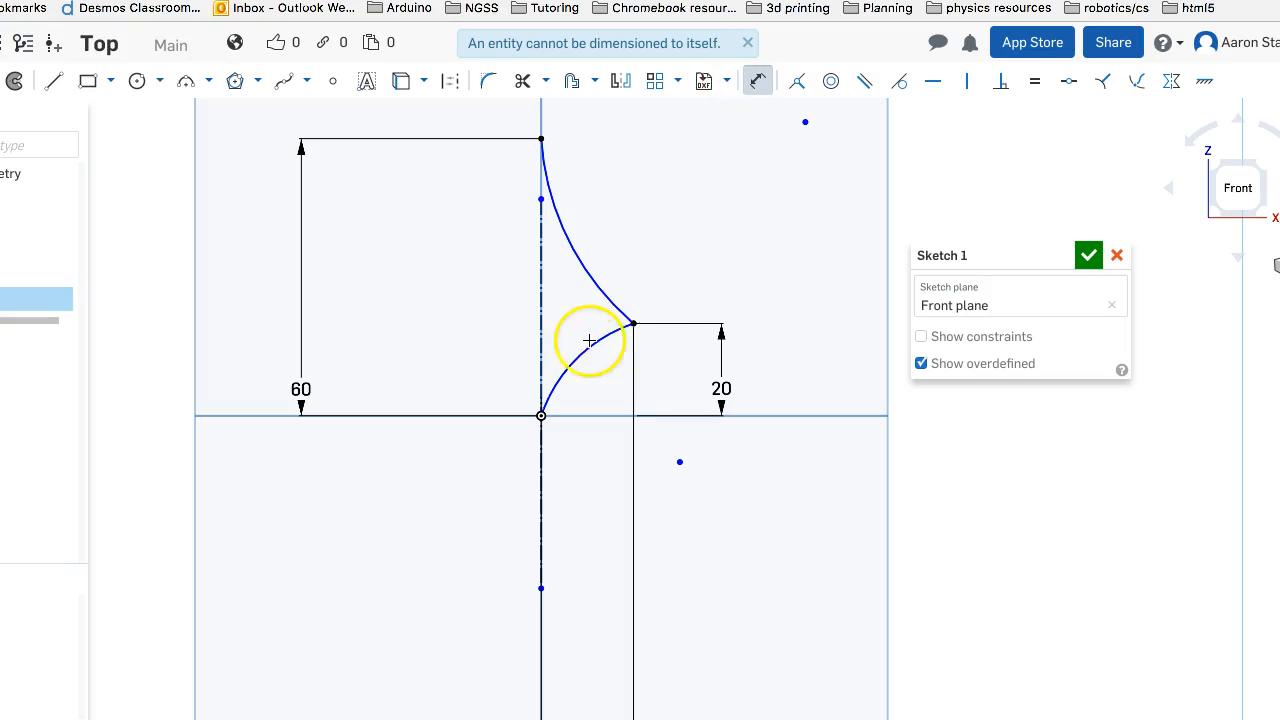
left_click_drag(592, 345, 620, 397)
left_click(623, 396)
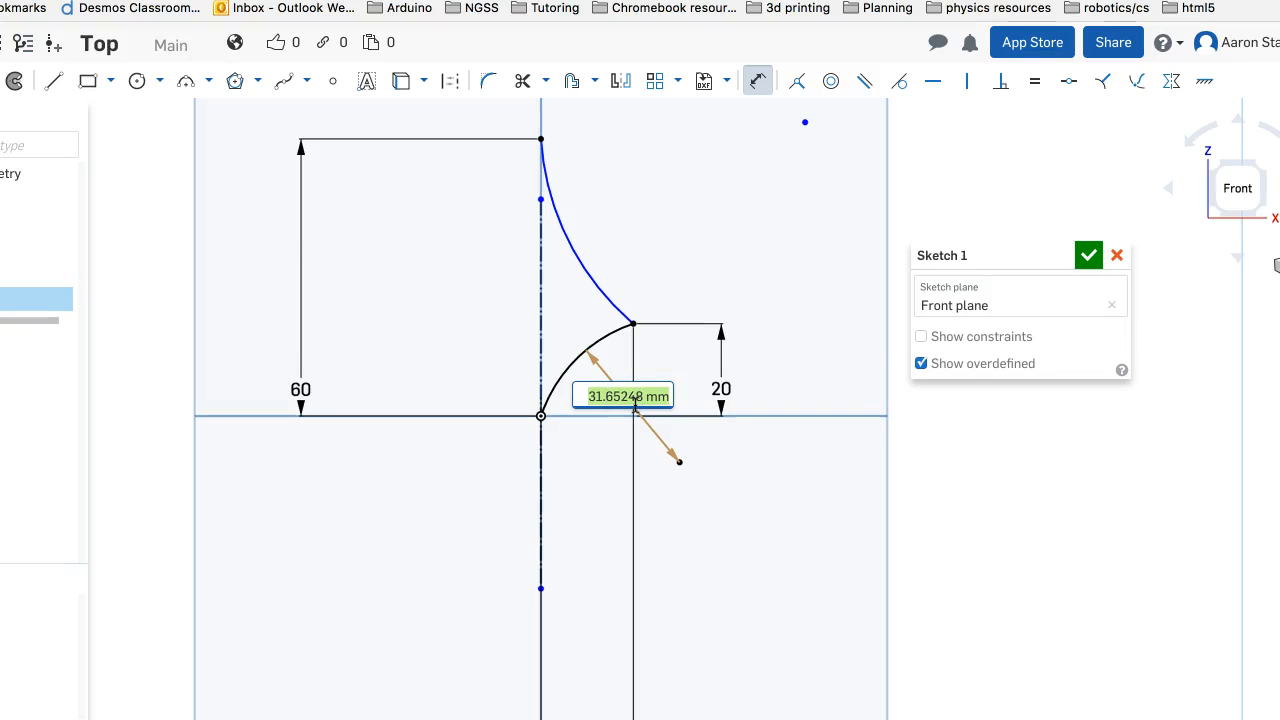
type("30")
key("Return")
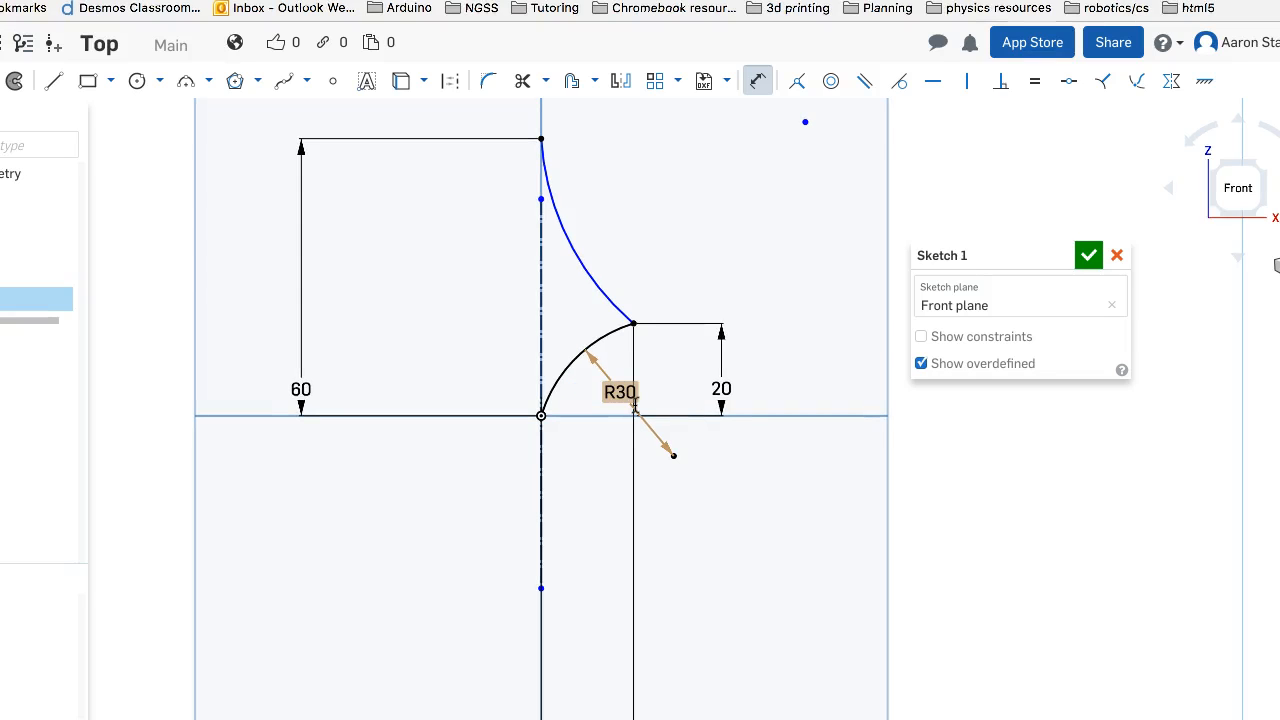
Dimension the upper arc's radius as 60 mm
left_click(563, 222)
left_click(645, 227)
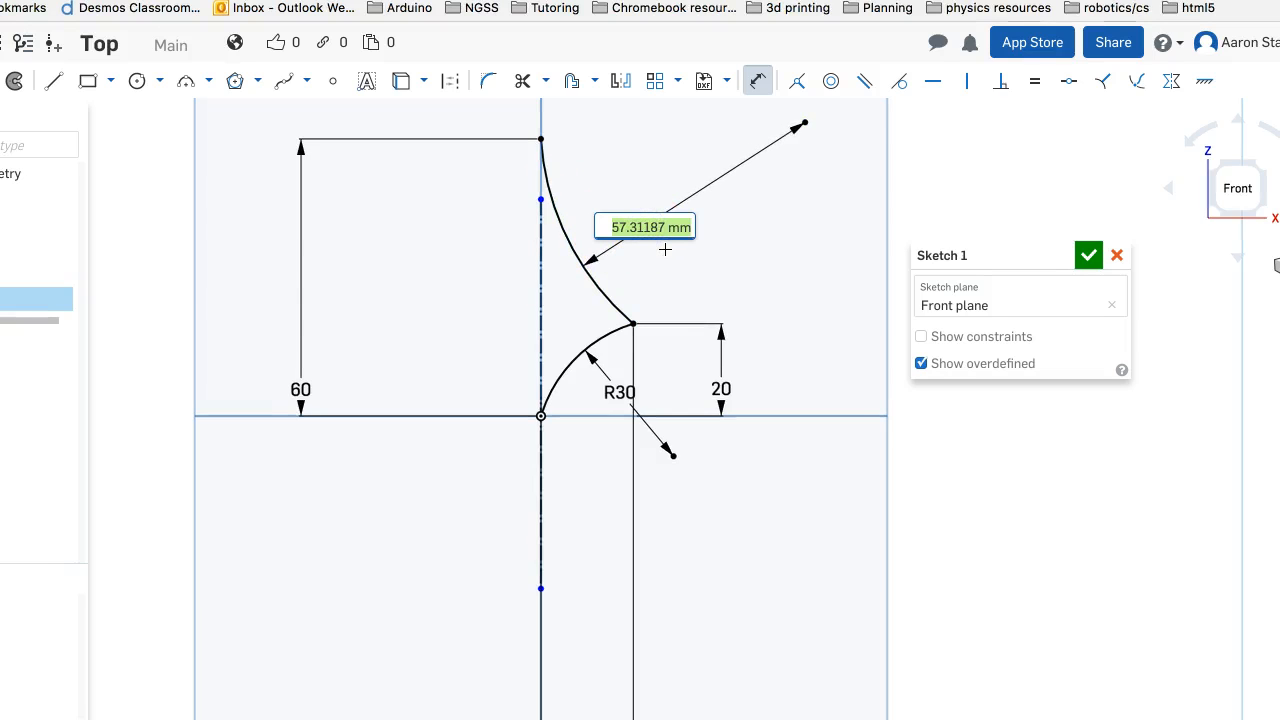
type("60")
key("Return")
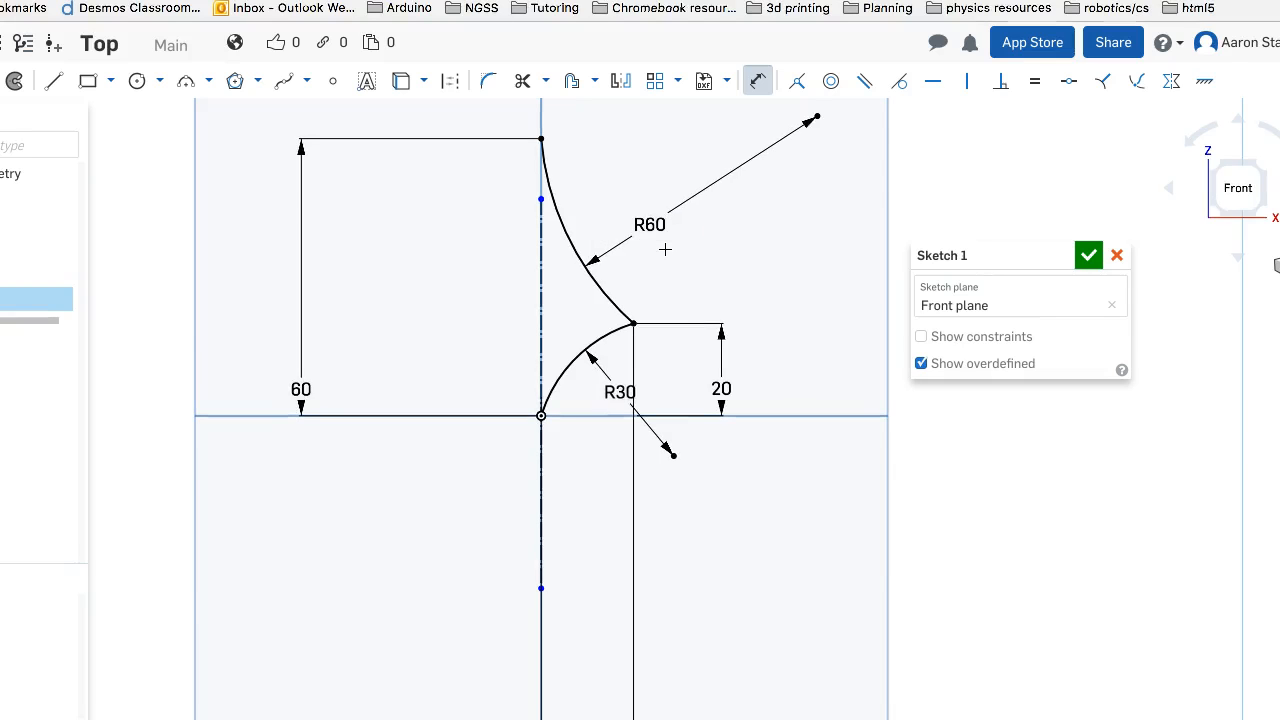
Extend the upper end of the vertical construction line beyond the top of the profile
mouse_move(734, 271)
right_mouse_down()
mouse_move(640, 292)
mouse_move(737, 289)
mouse_move(734, 277)
mouse_move(723, 284)
mouse_move(740, 291)
mouse_move(733, 283)
right_mouse_up()
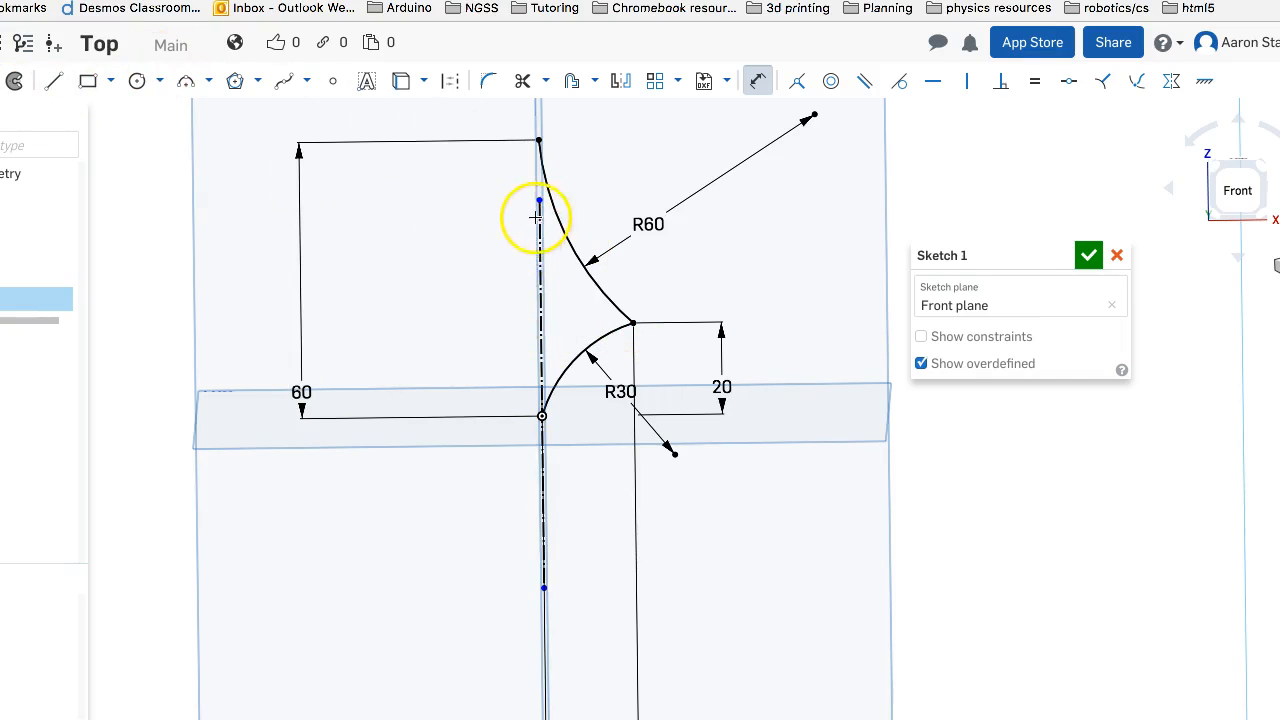
right_click_drag(591, 144, 597, 152)
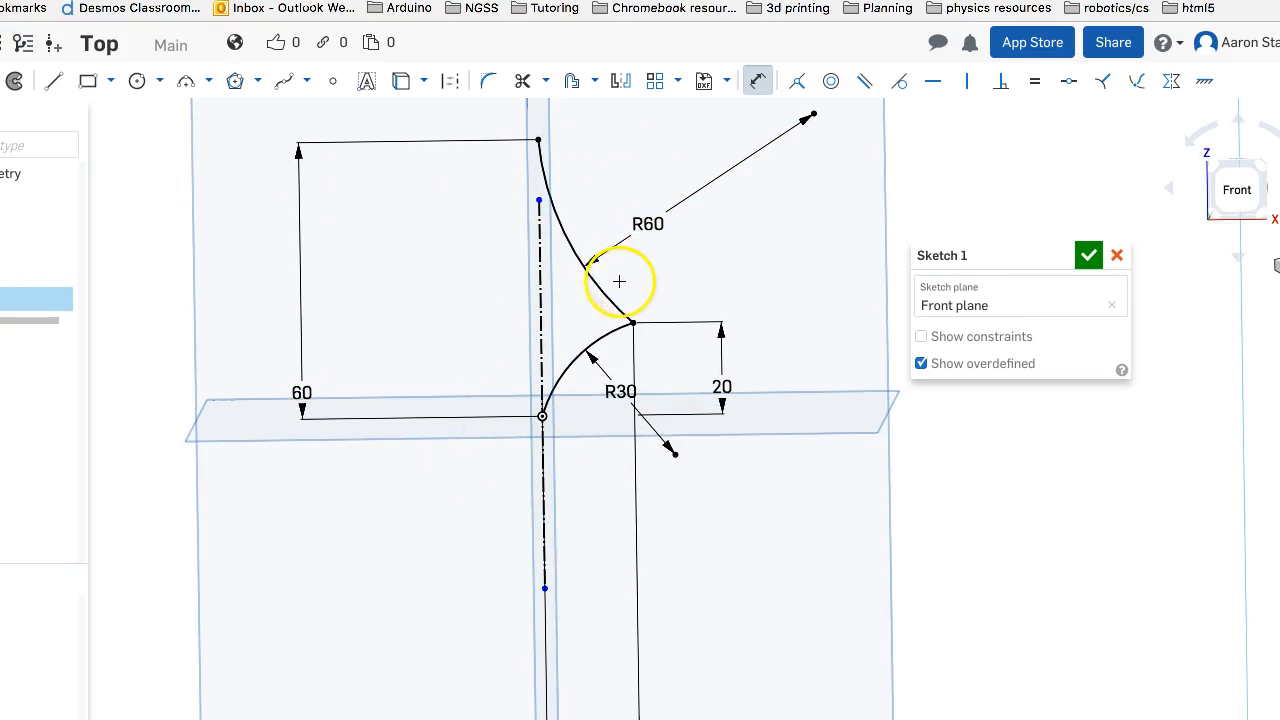
key("Escape")
left_click(540, 452)
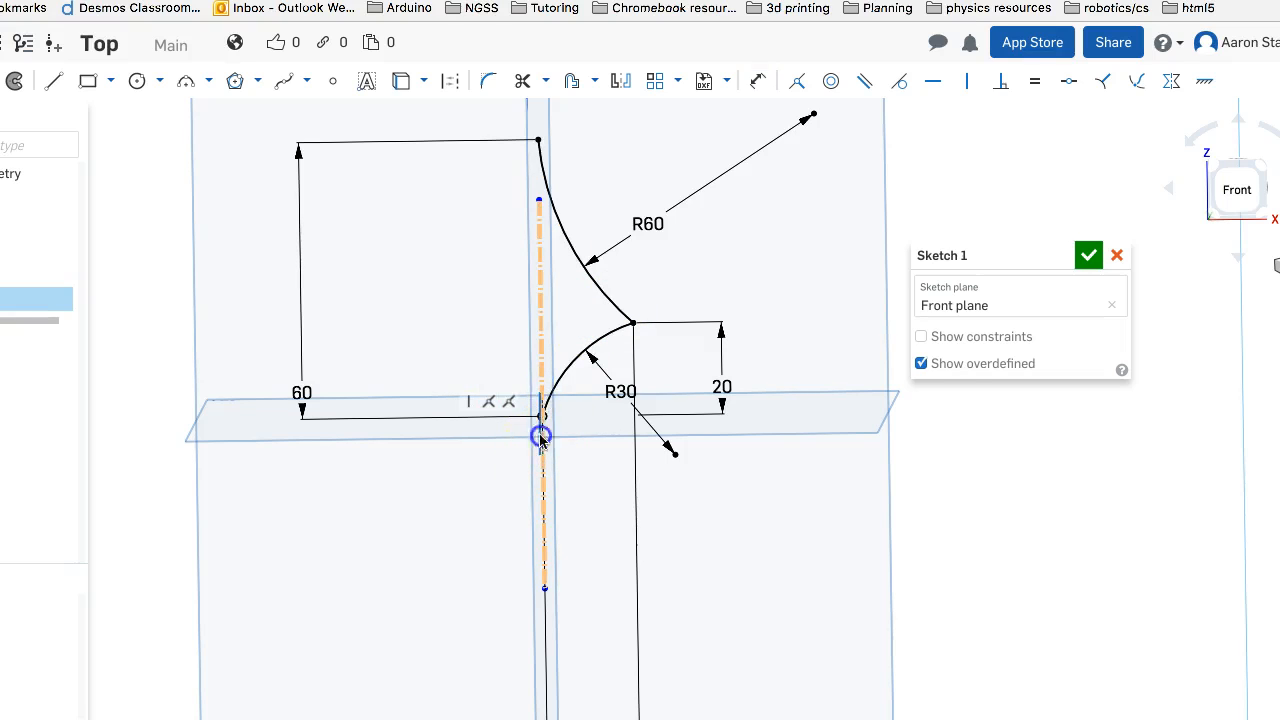
left_click_drag(540, 200, 538, 103)
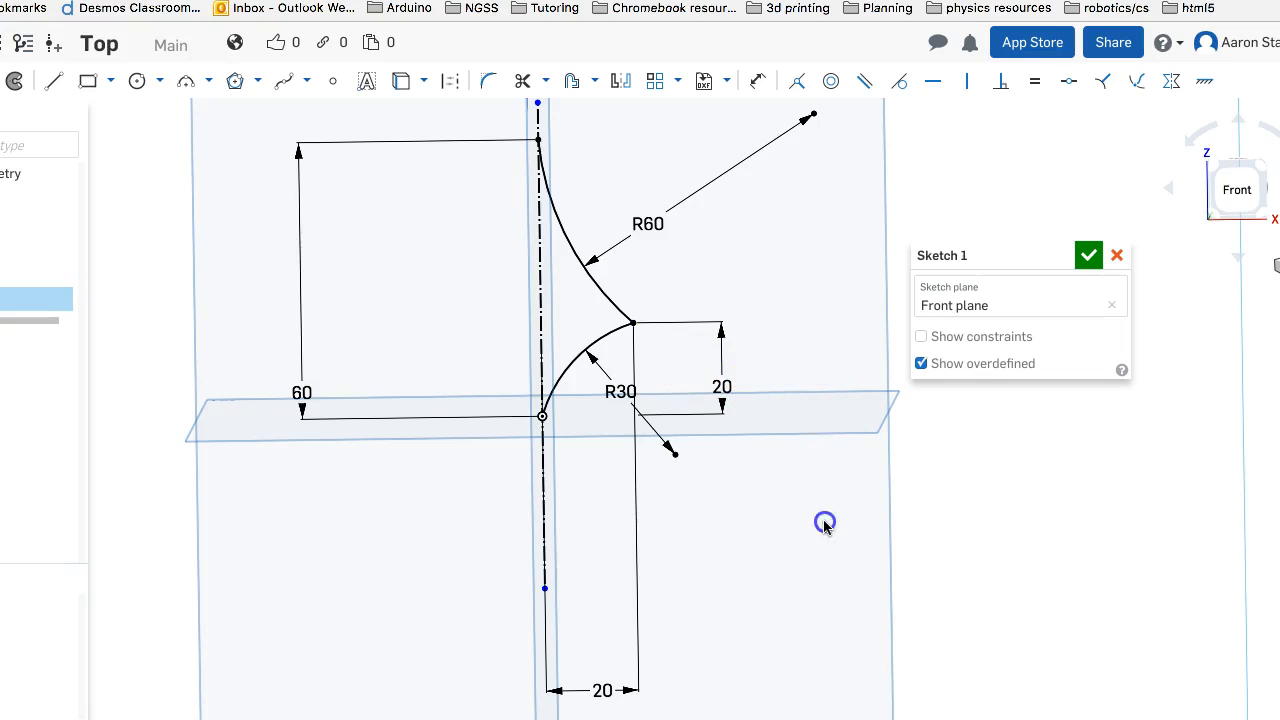
Revolve Sketch 1 as a full solid around its vertical construction line
left_click(8, 88)
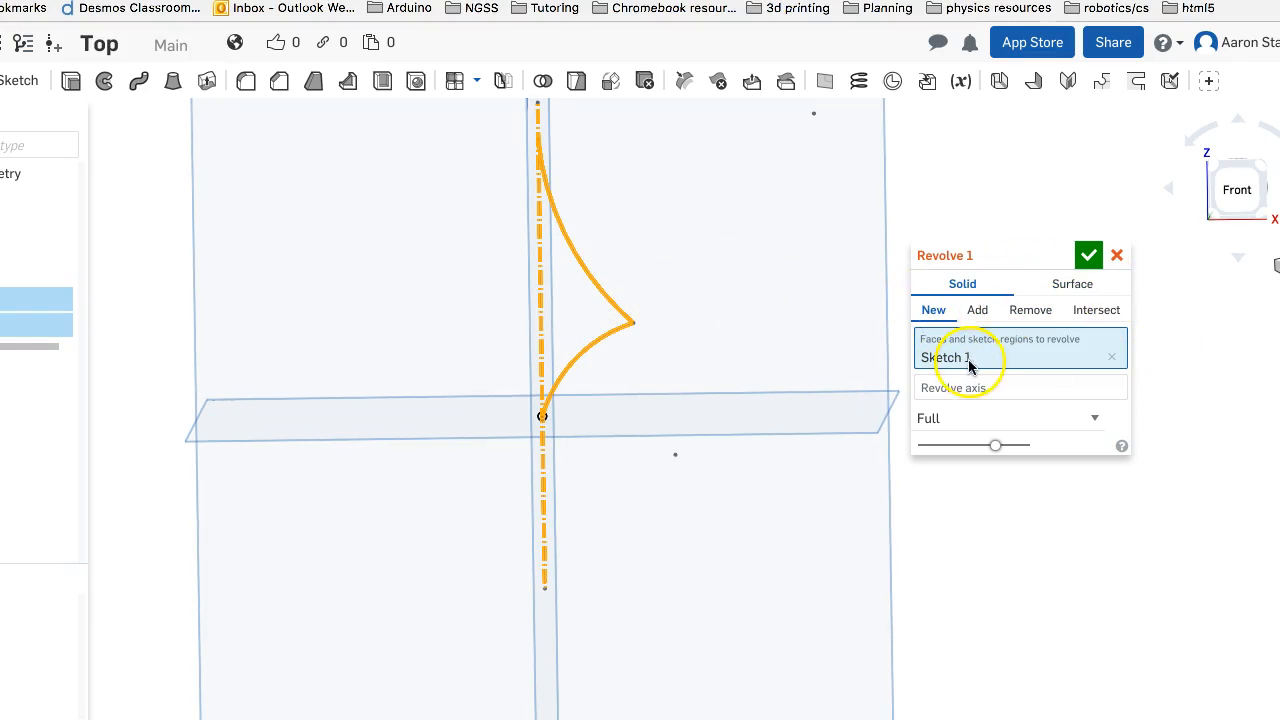
left_click(934, 397)
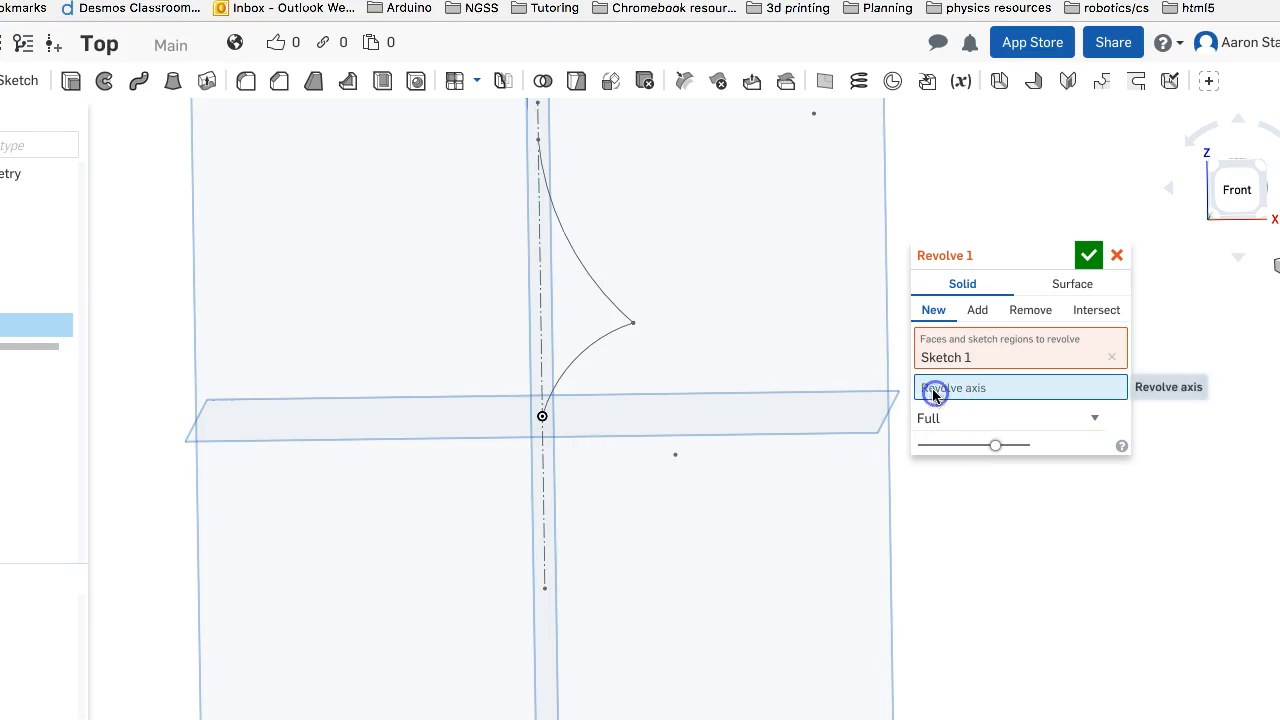
left_click(542, 481)
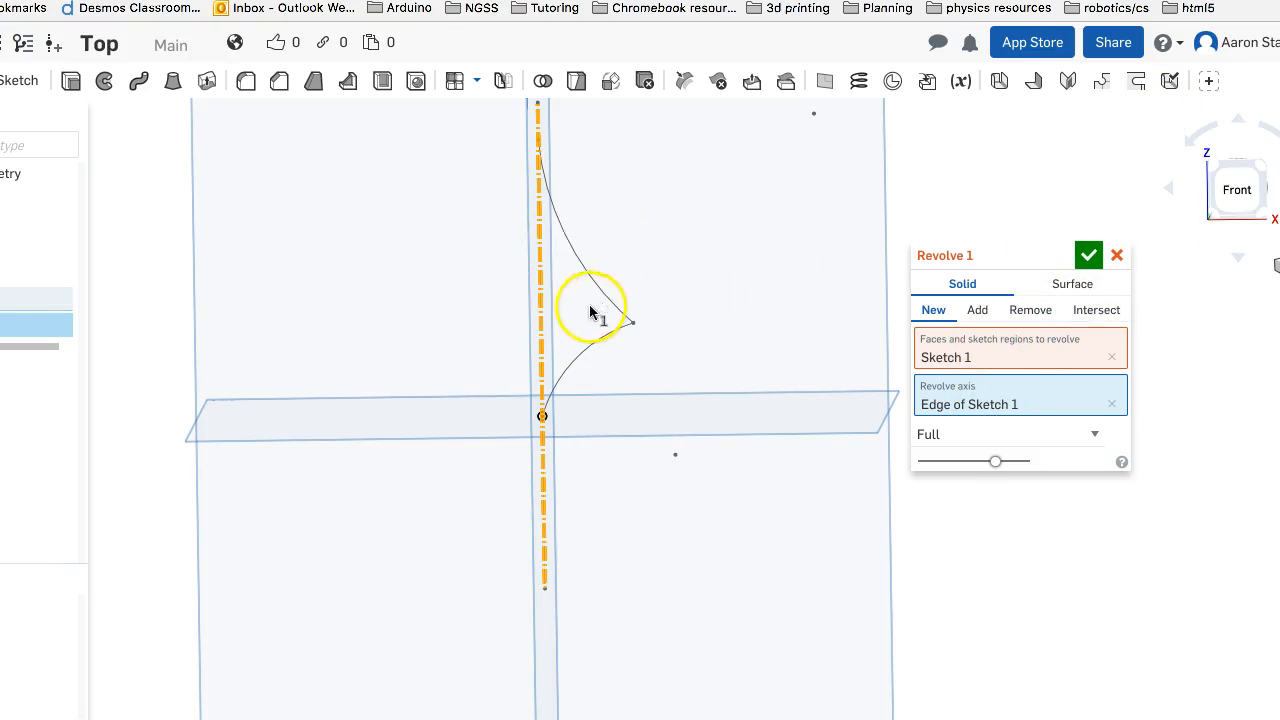
scroll(566, 268, "up", 2)
scroll(566, 268, "down", 2)
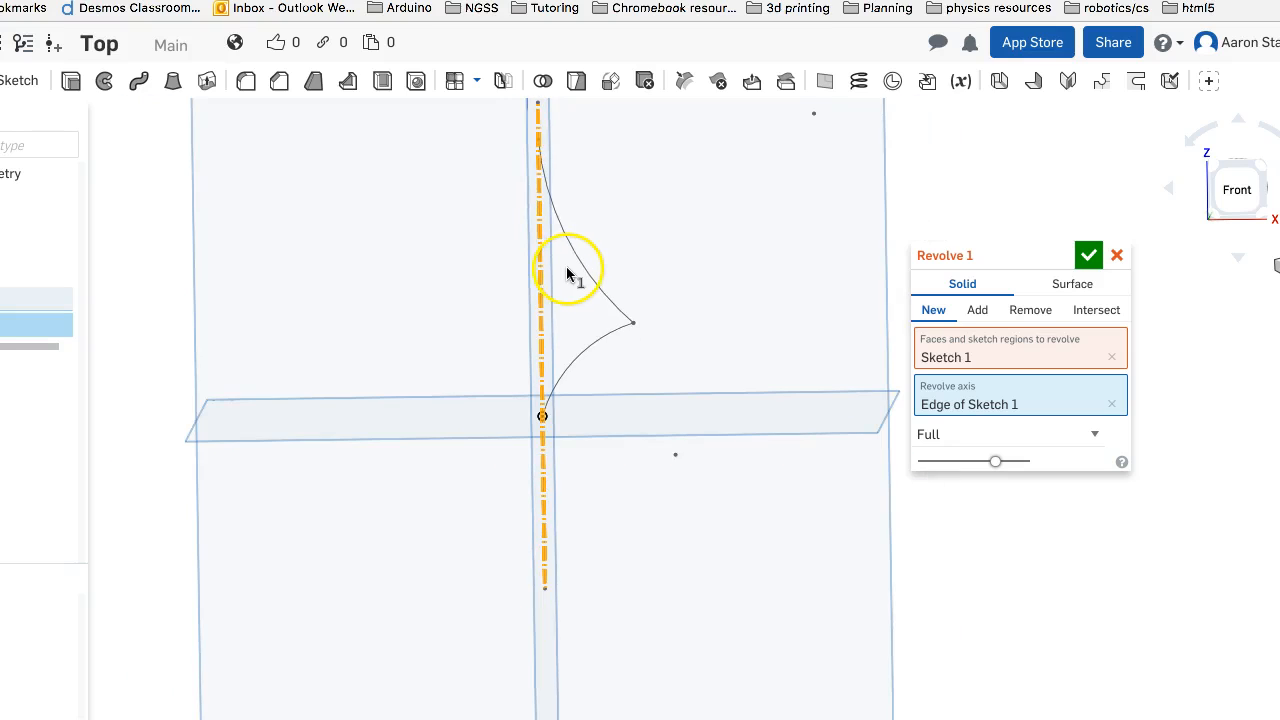
middle_click_drag(573, 191, 597, 251)
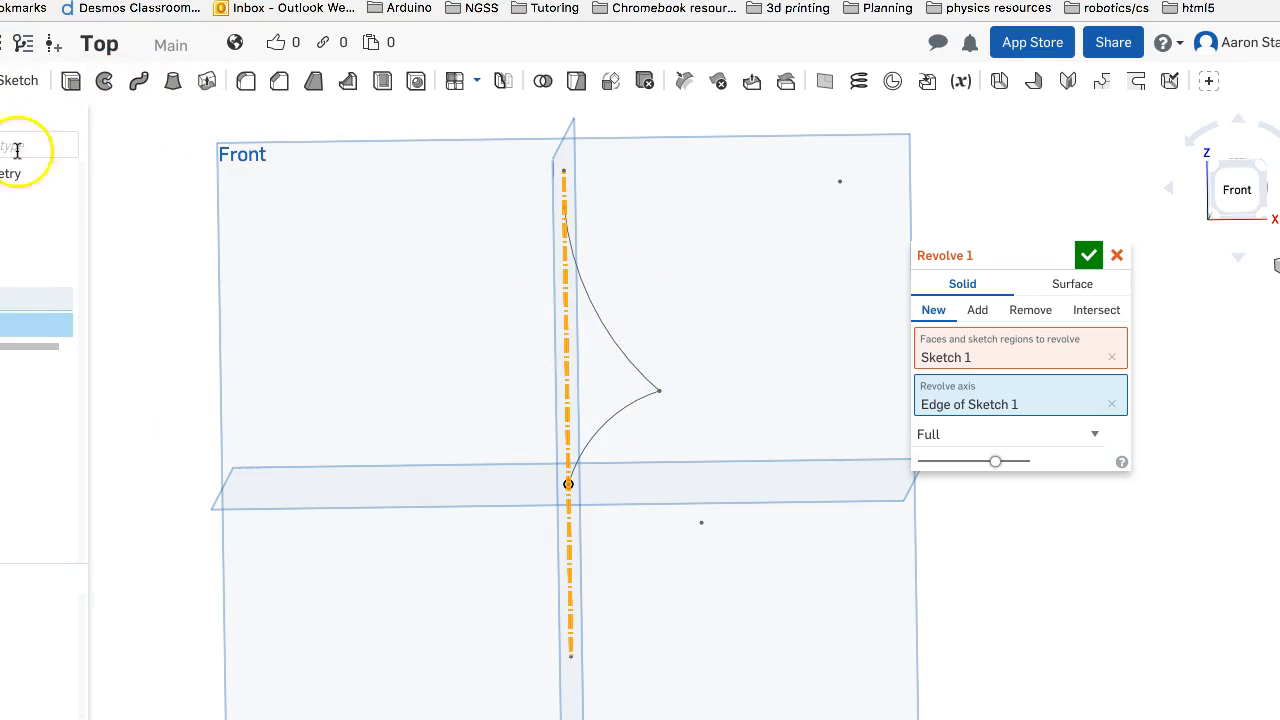
Close the profile in Sketch 1 with a straight line from the upper arc's top end down to the origin
double_click(100, 299)
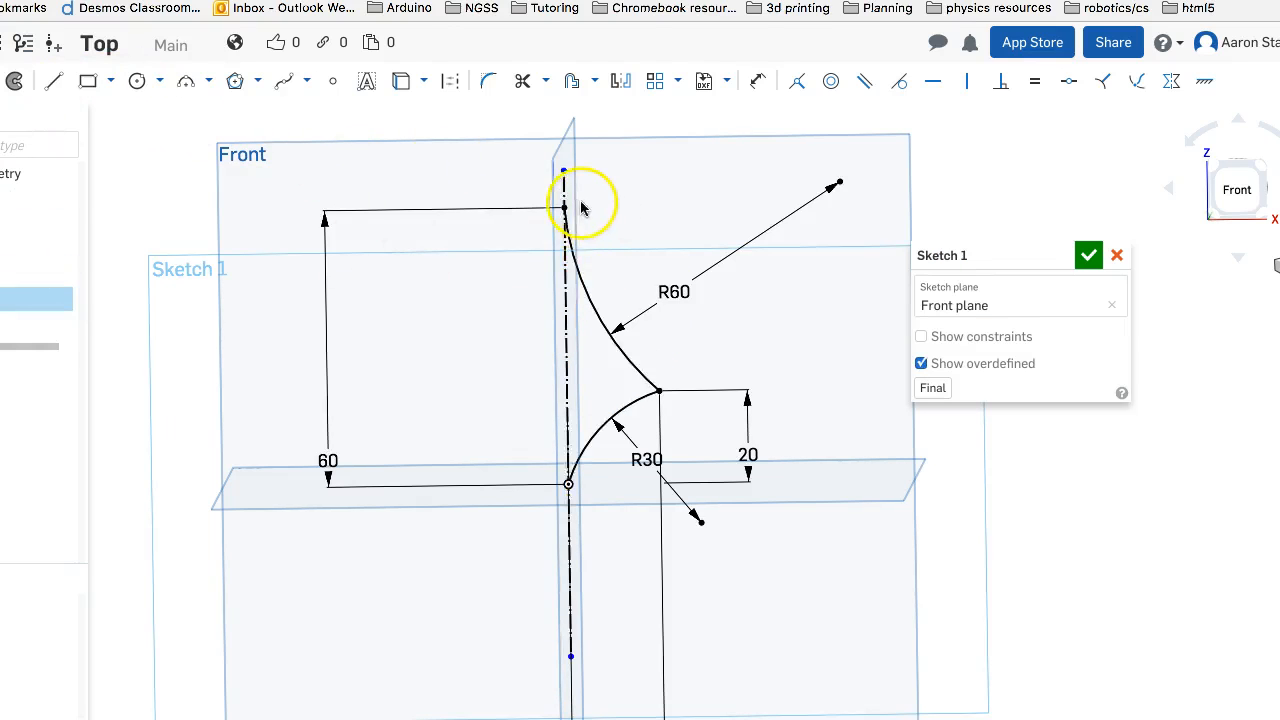
left_click(54, 81)
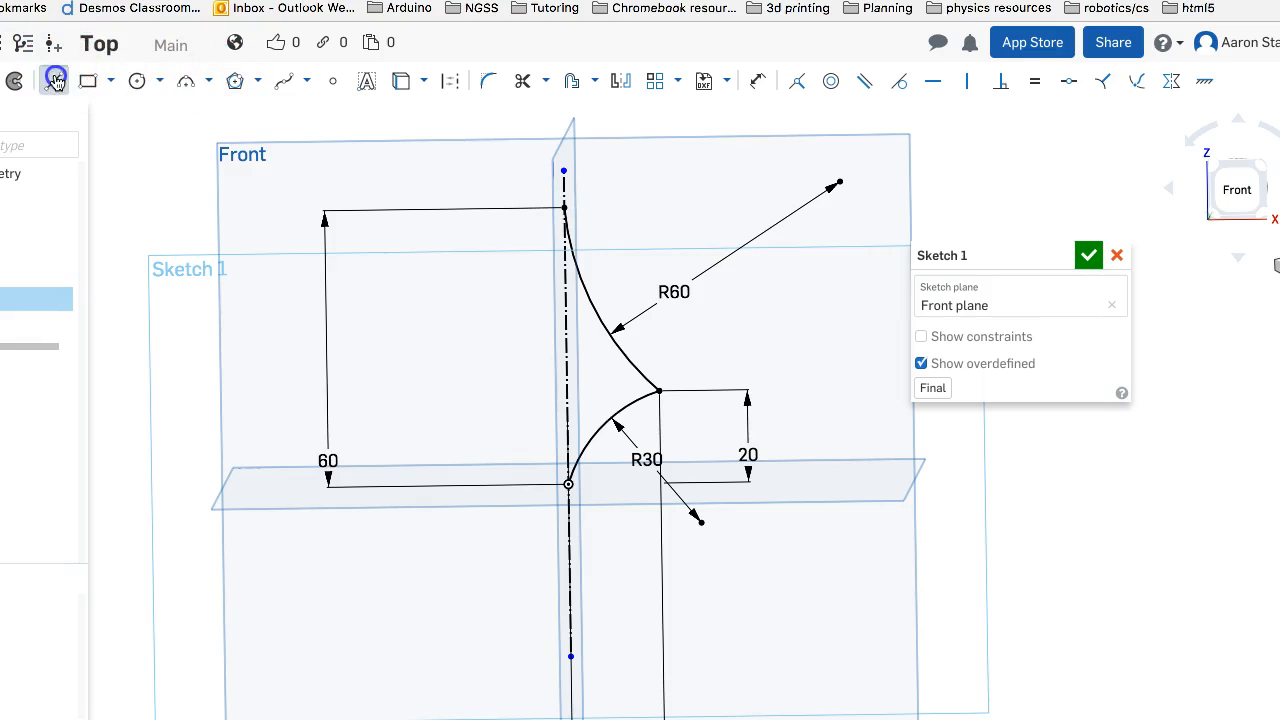
left_click_drag(561, 210, 567, 484)
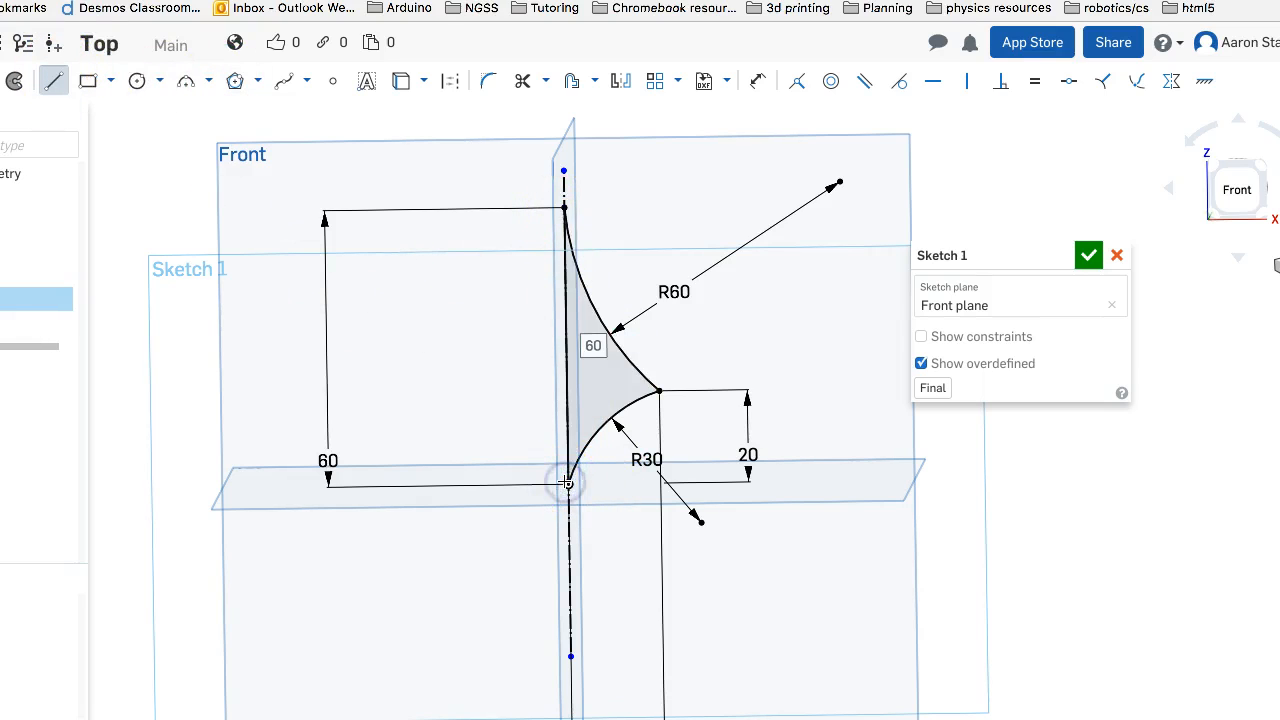
left_click(1087, 257)
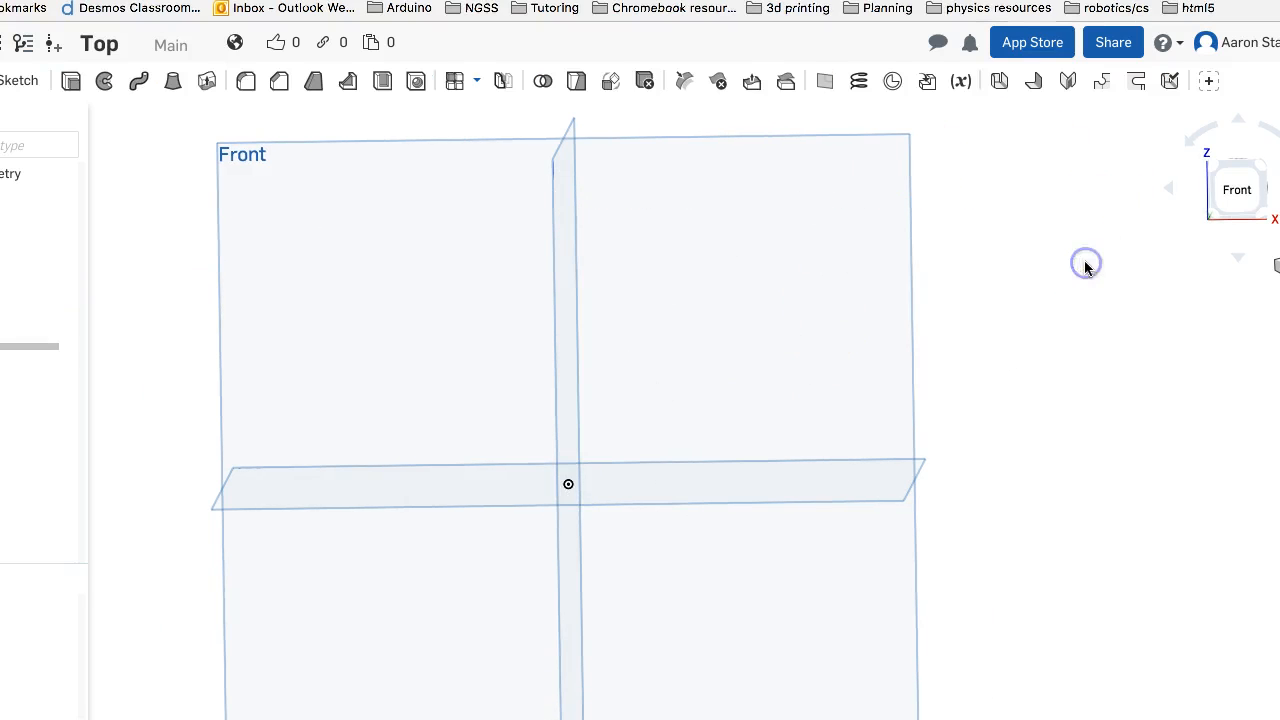
Reopen the profile sketch, remove the upper arc's radius dimension and shift the arc's center point
mouse_move(849, 297)
right_mouse_down()
mouse_move(837, 271)
mouse_move(863, 251)
mouse_move(851, 313)
mouse_move(863, 289)
mouse_move(817, 294)
mouse_move(863, 303)
mouse_move(845, 294)
right_mouse_up()
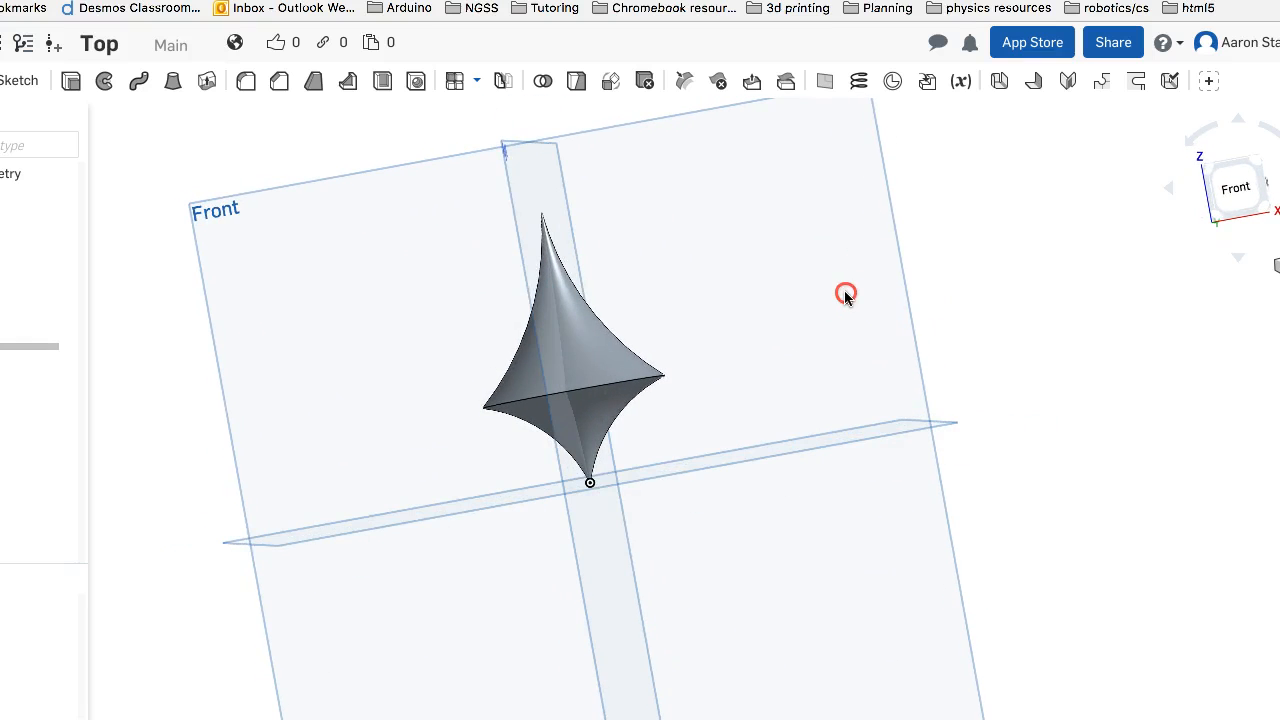
mouse_move(520, 400)
right_mouse_down()
mouse_move(482, 362)
mouse_move(489, 371)
right_mouse_up()
double_click(40, 299)
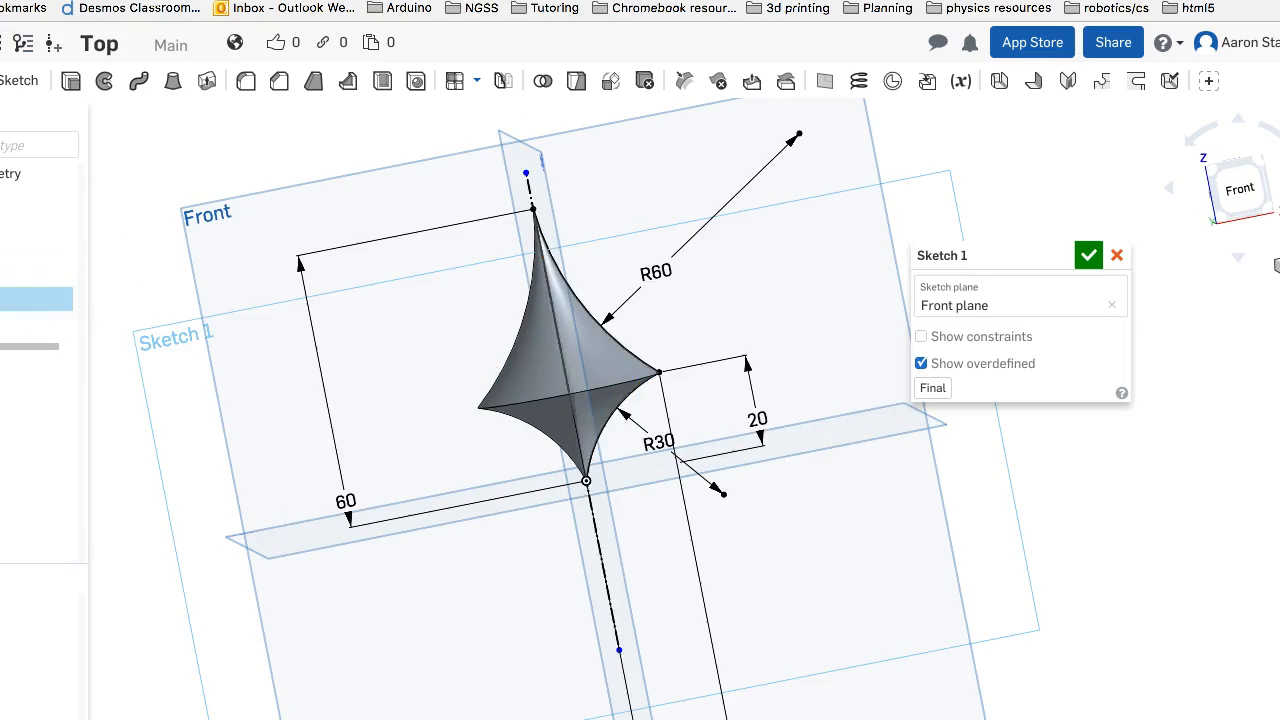
left_click(664, 262)
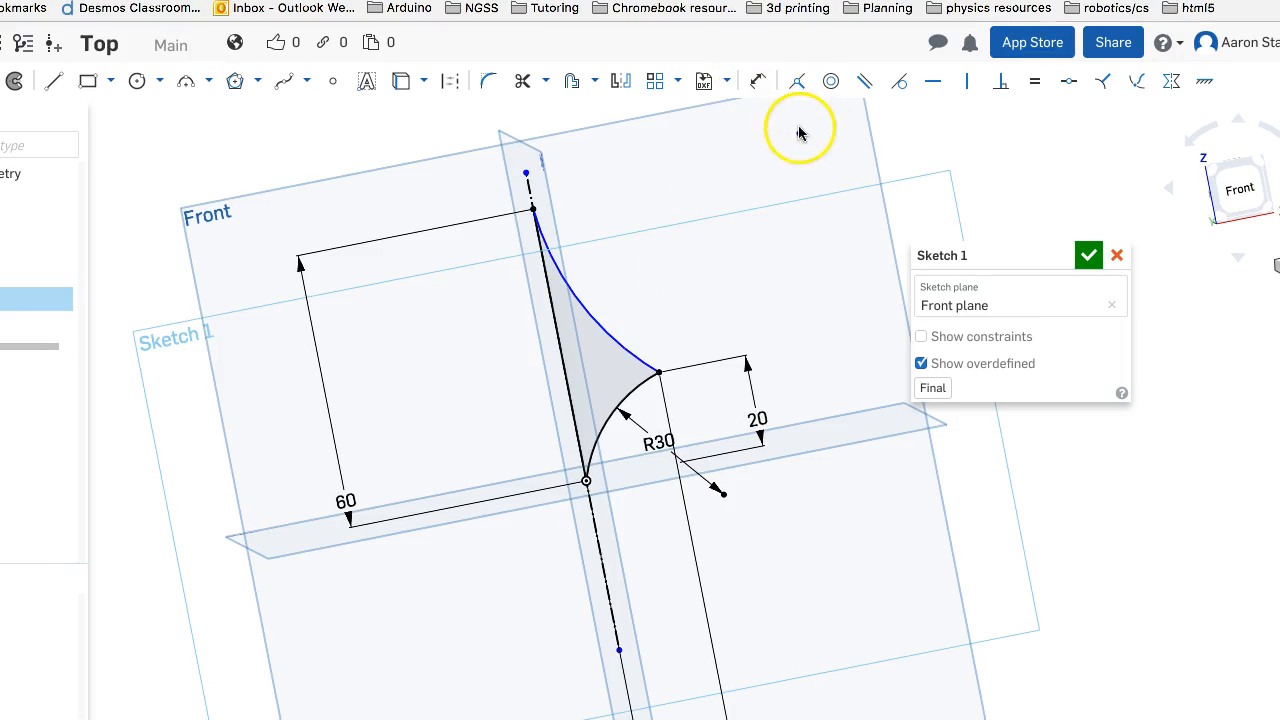
mouse_move(798, 137)
left_mouse_down()
mouse_move(703, 208)
mouse_move(779, 212)
left_mouse_up()
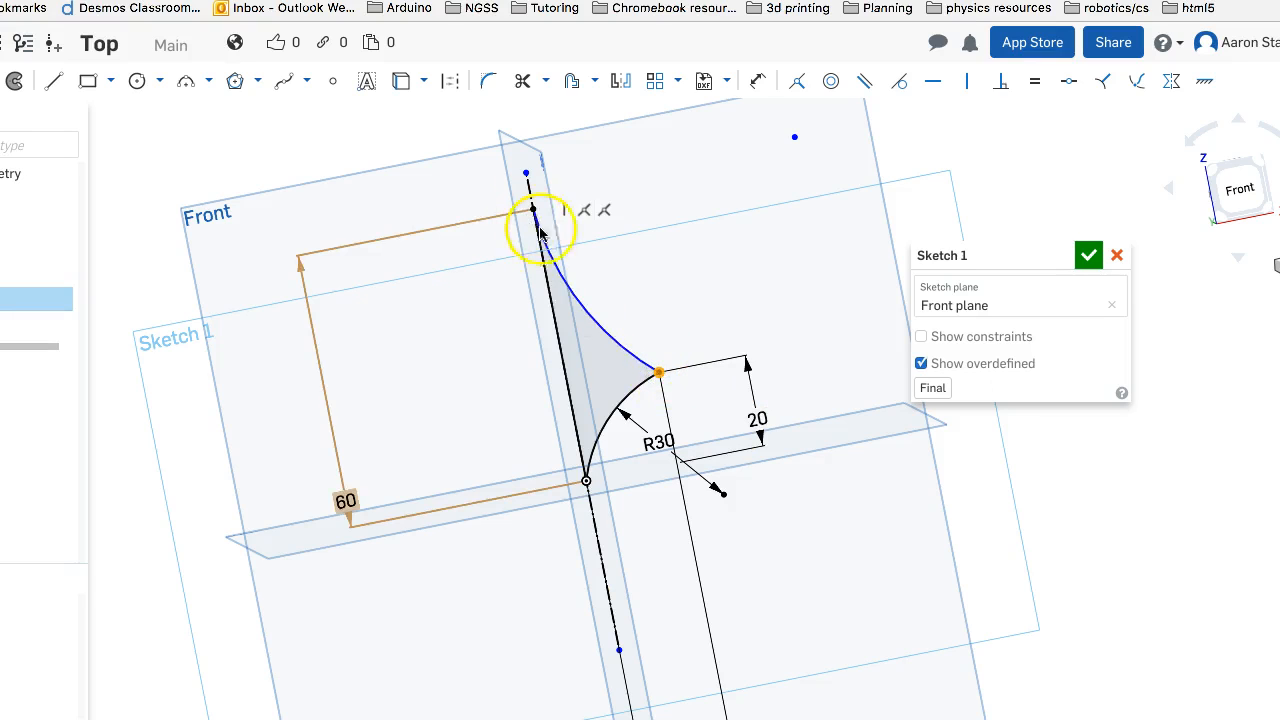
Dimension the upper arc's radius as 55 mm and finish the sketch
left_click(757, 82)
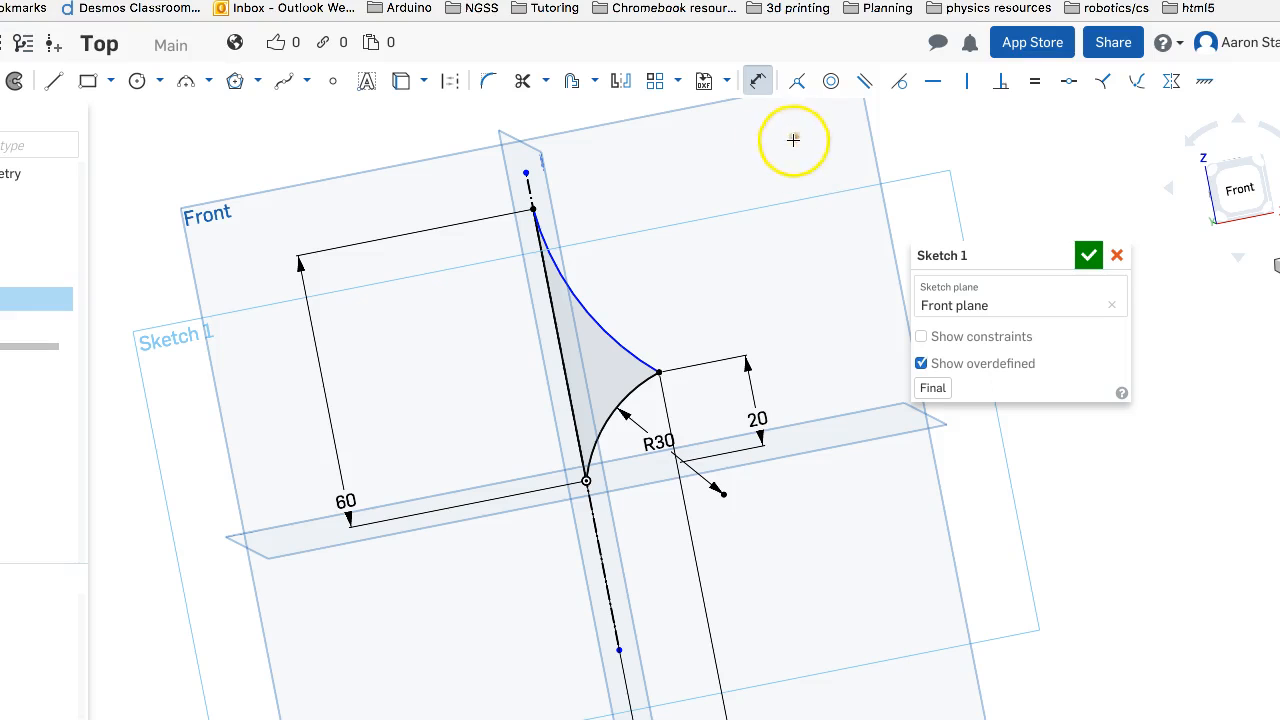
left_click(594, 320)
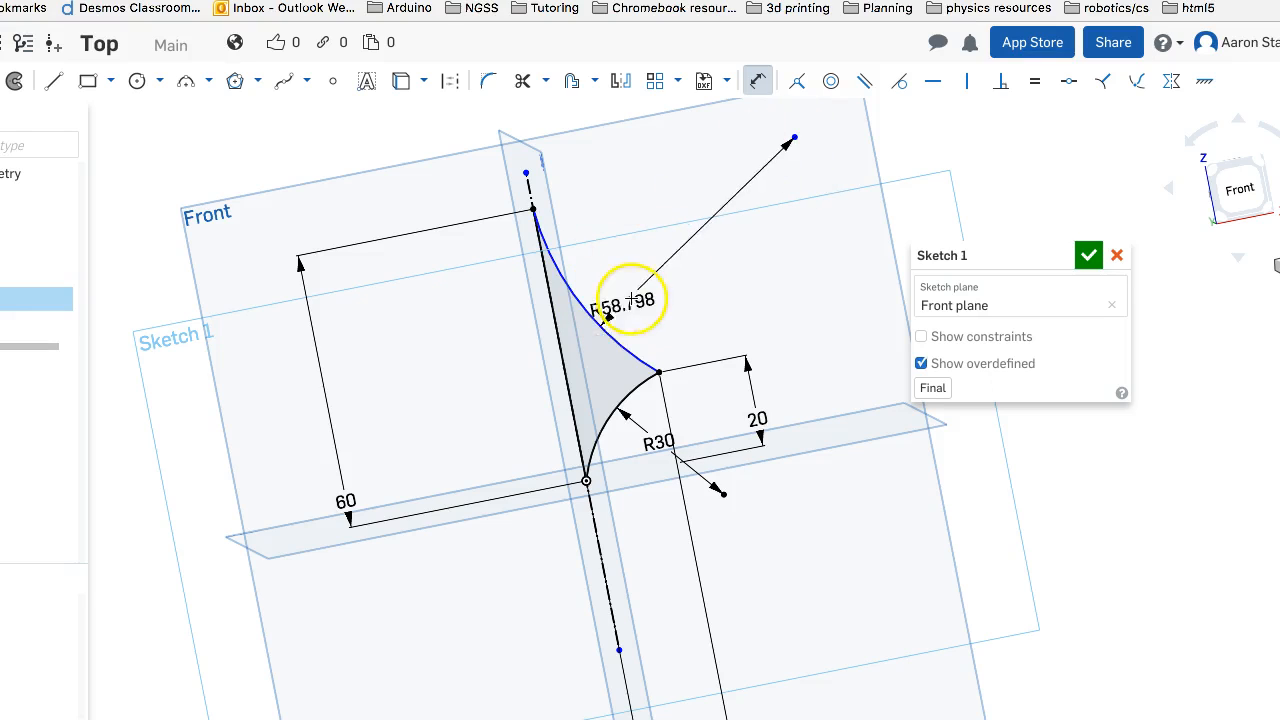
left_click(689, 281)
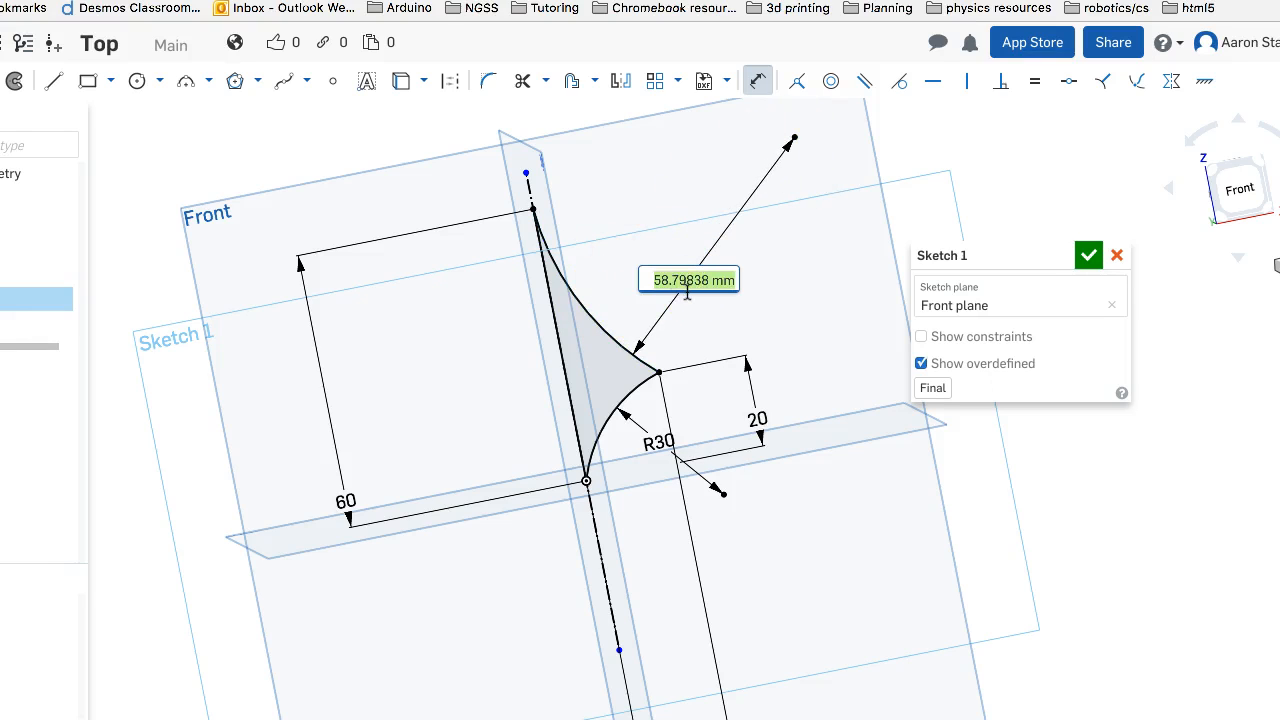
type("60")
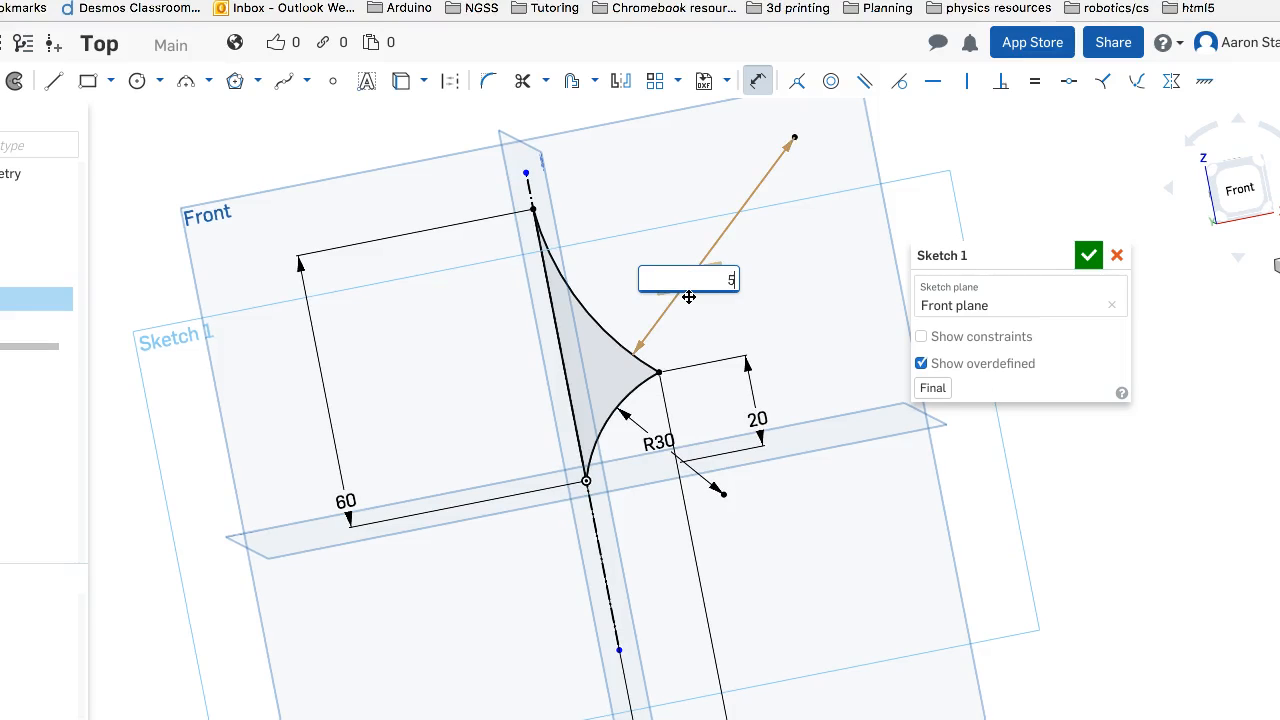
key("Return")
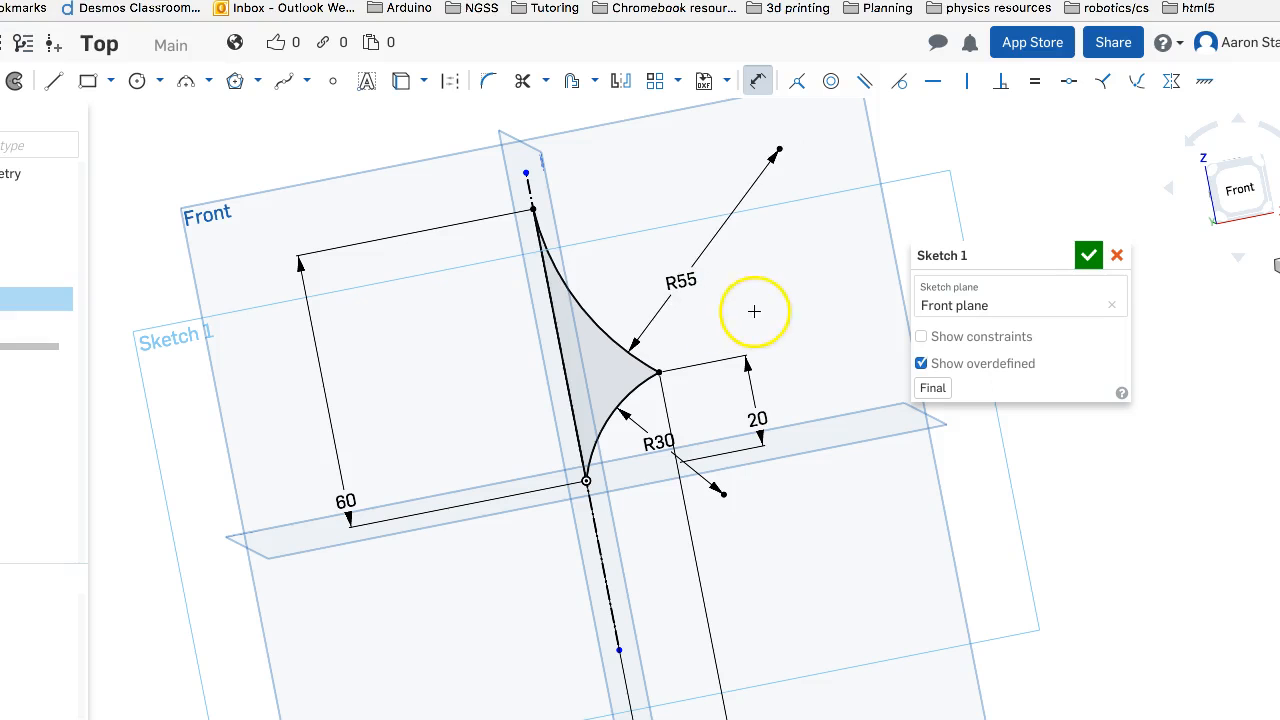
left_click(1087, 256)
mouse_move(1017, 277)
right_mouse_down()
mouse_move(994, 271)
mouse_move(997, 238)
mouse_move(1003, 291)
mouse_move(1083, 300)
mouse_move(940, 288)
mouse_move(1040, 286)
mouse_move(1040, 268)
mouse_move(1081, 287)
right_mouse_up()
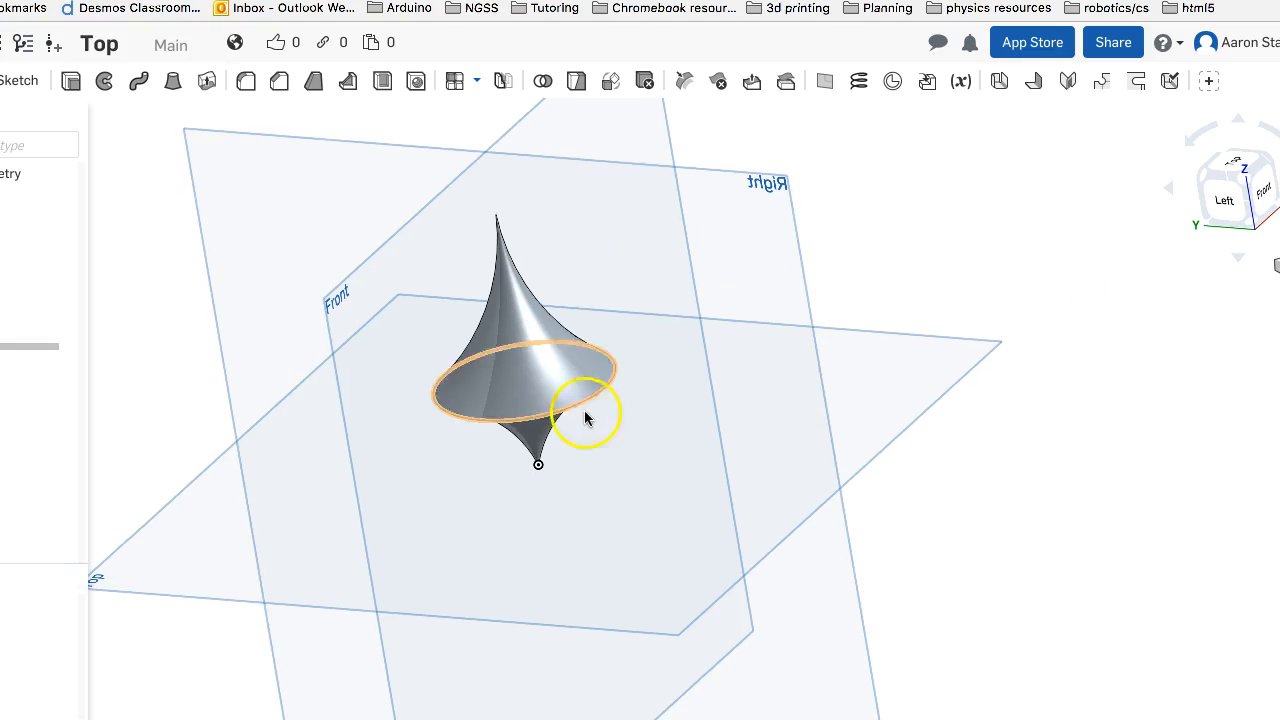
right_click_drag(579, 405, 610, 428)
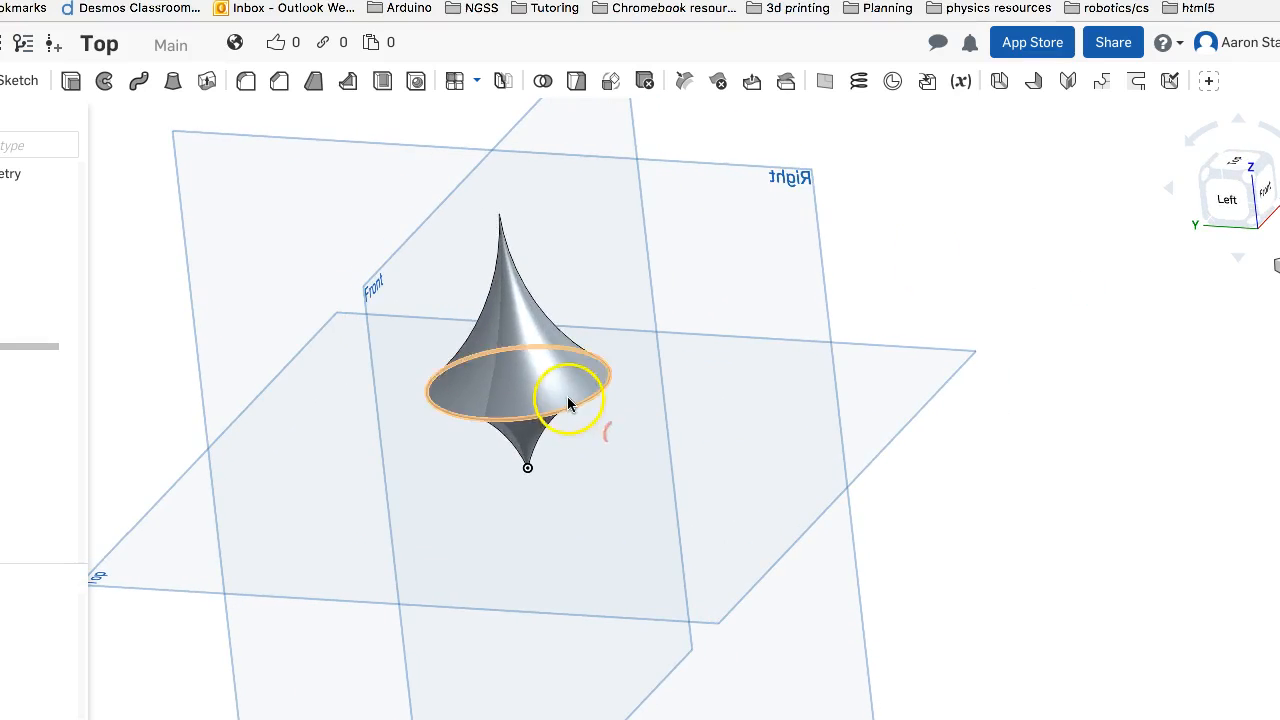
left_click(474, 419)
right_click(475, 421)
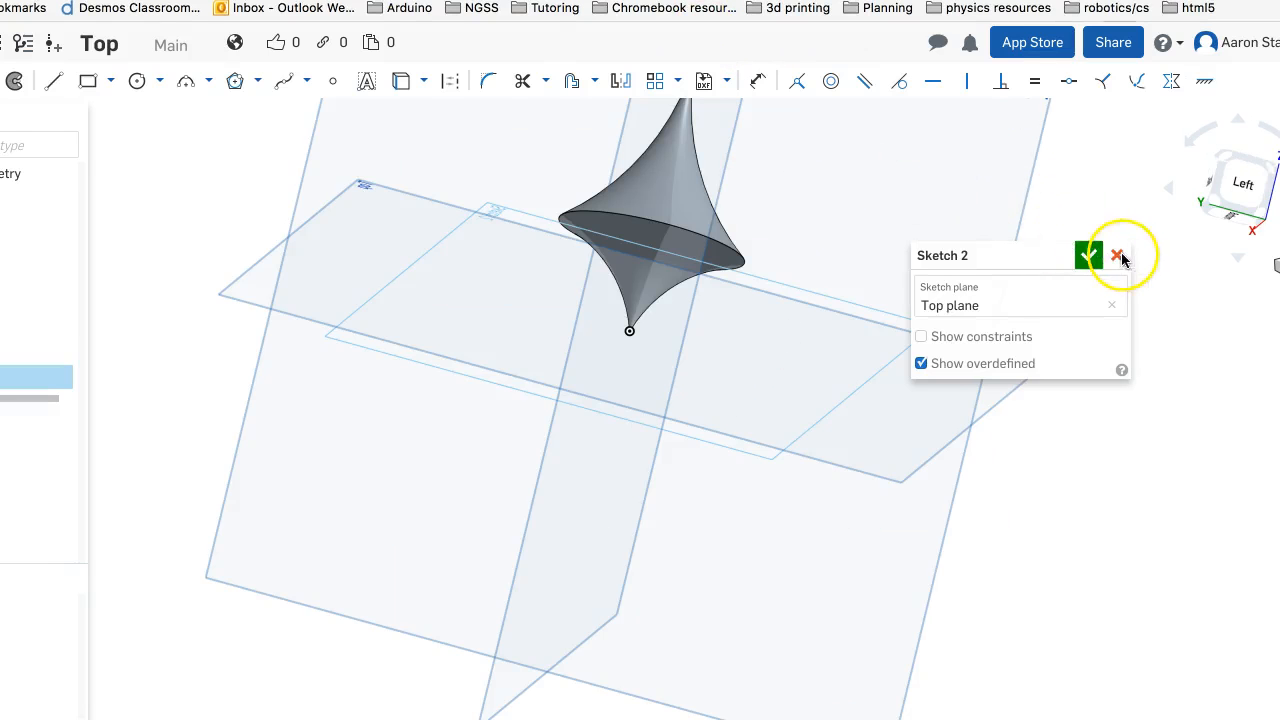
left_click(1114, 256)
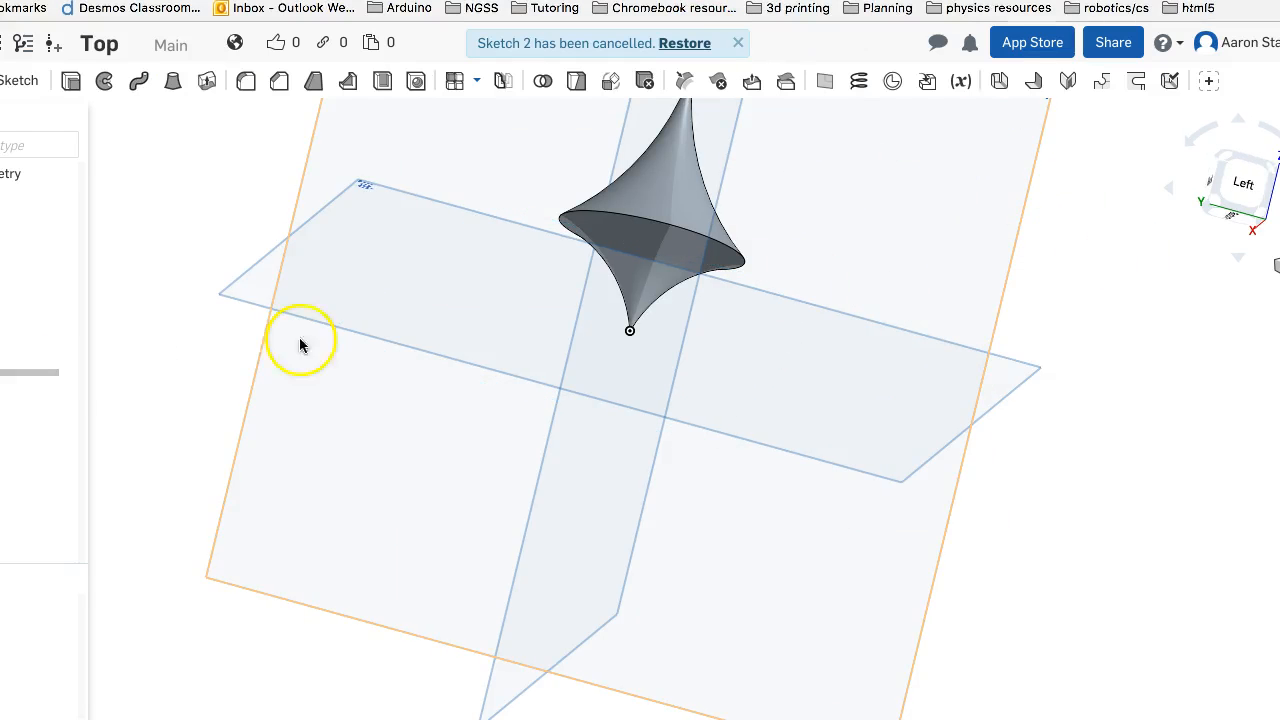
right_click(2, 355)
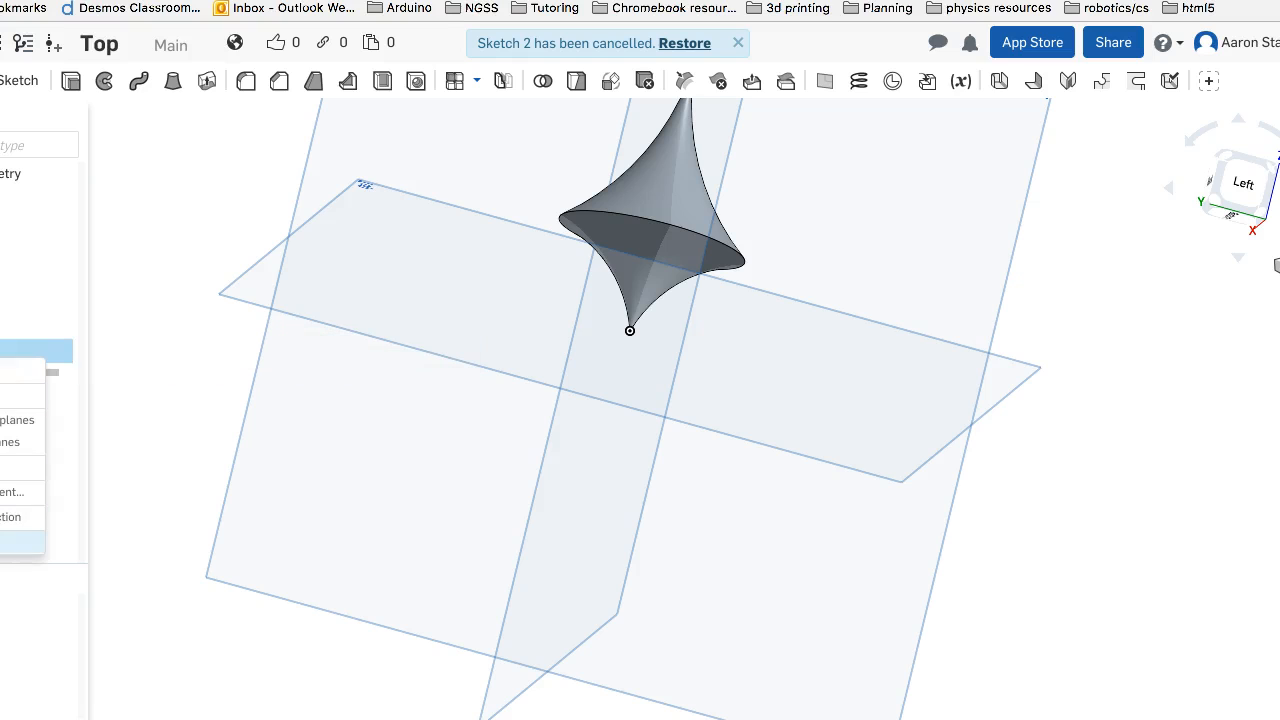
left_click(6, 542)
Start a sketch on the Top plane and project the revolved body's widest circular edge into it
right_click_drag(497, 302, 643, 214)
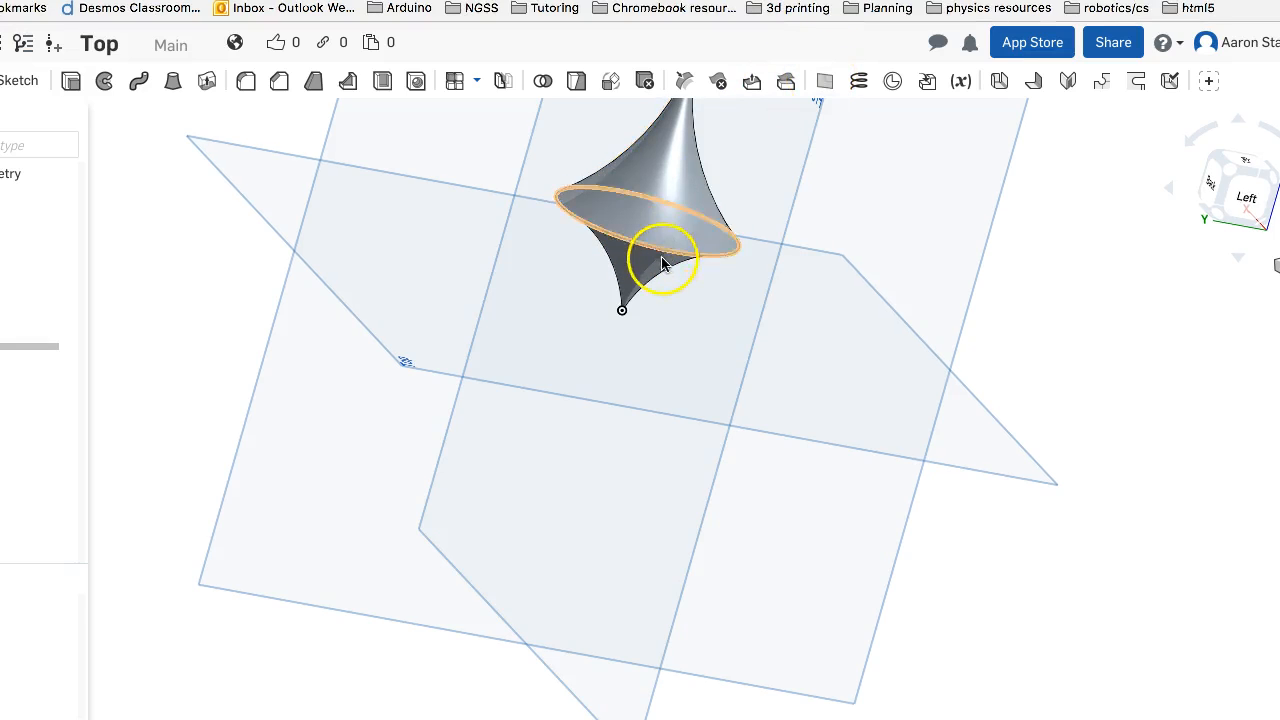
left_click(613, 246)
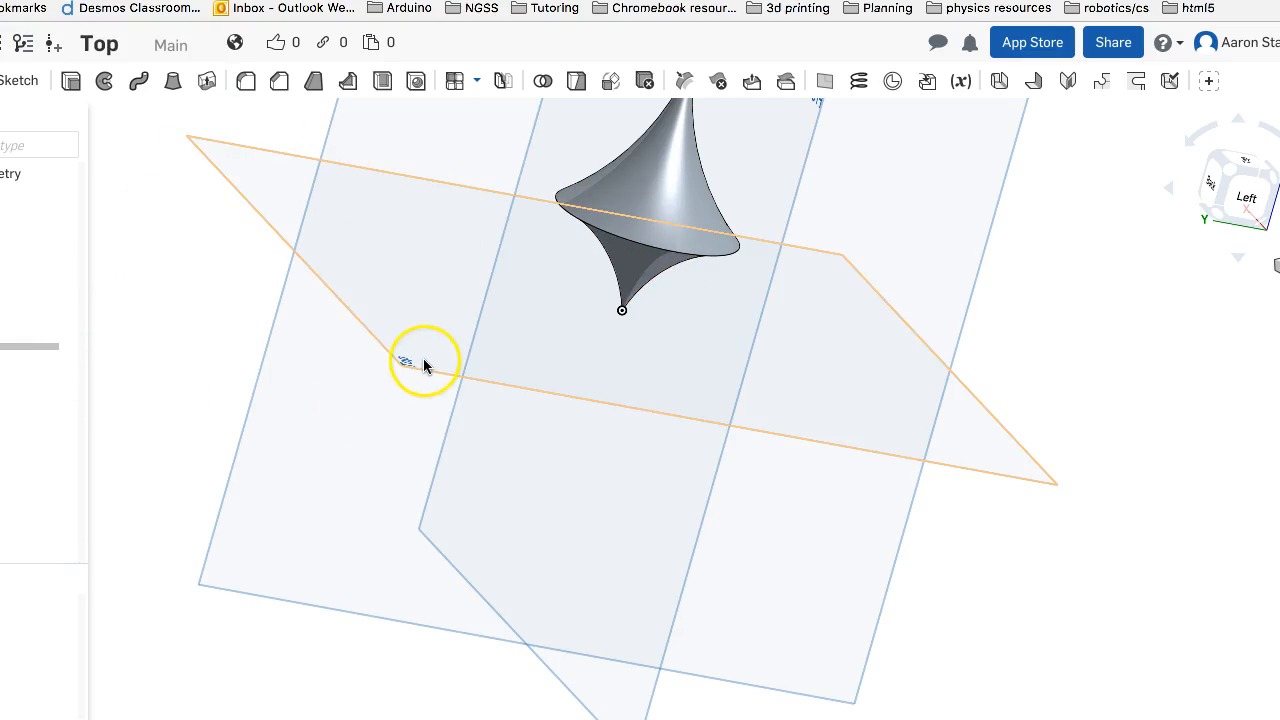
left_click(16, 81)
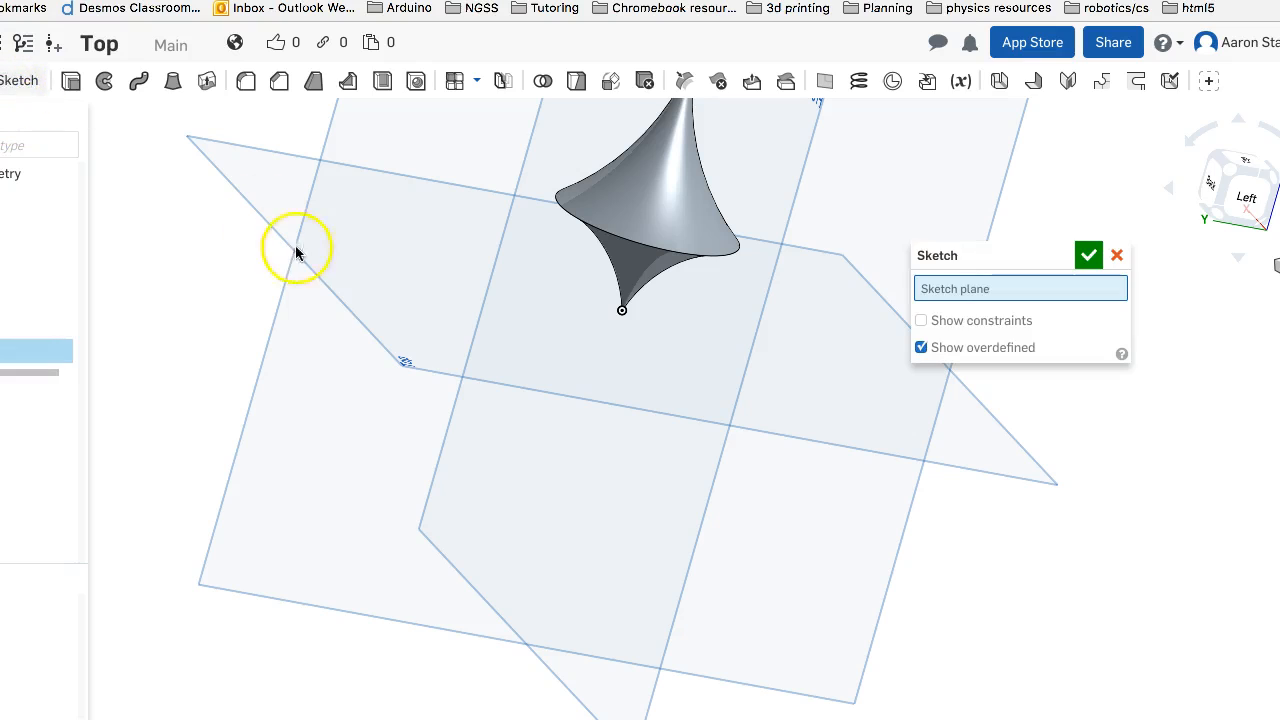
left_click(266, 194)
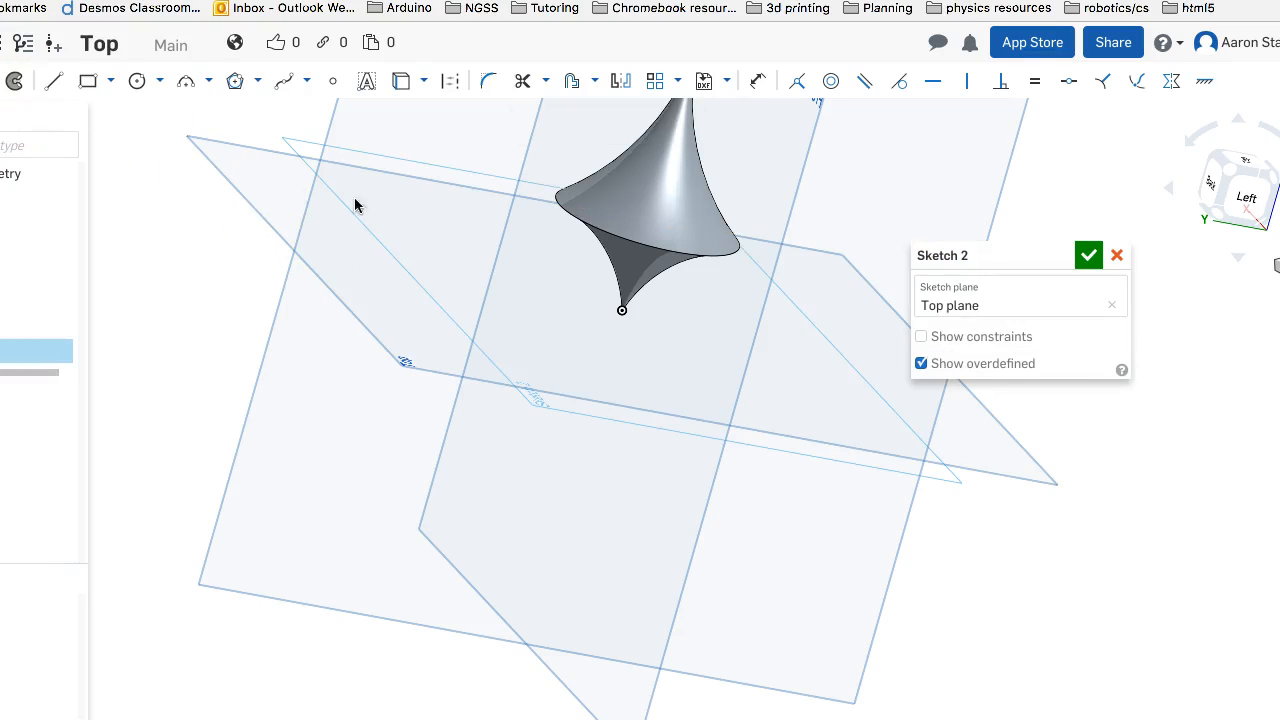
left_click(403, 83)
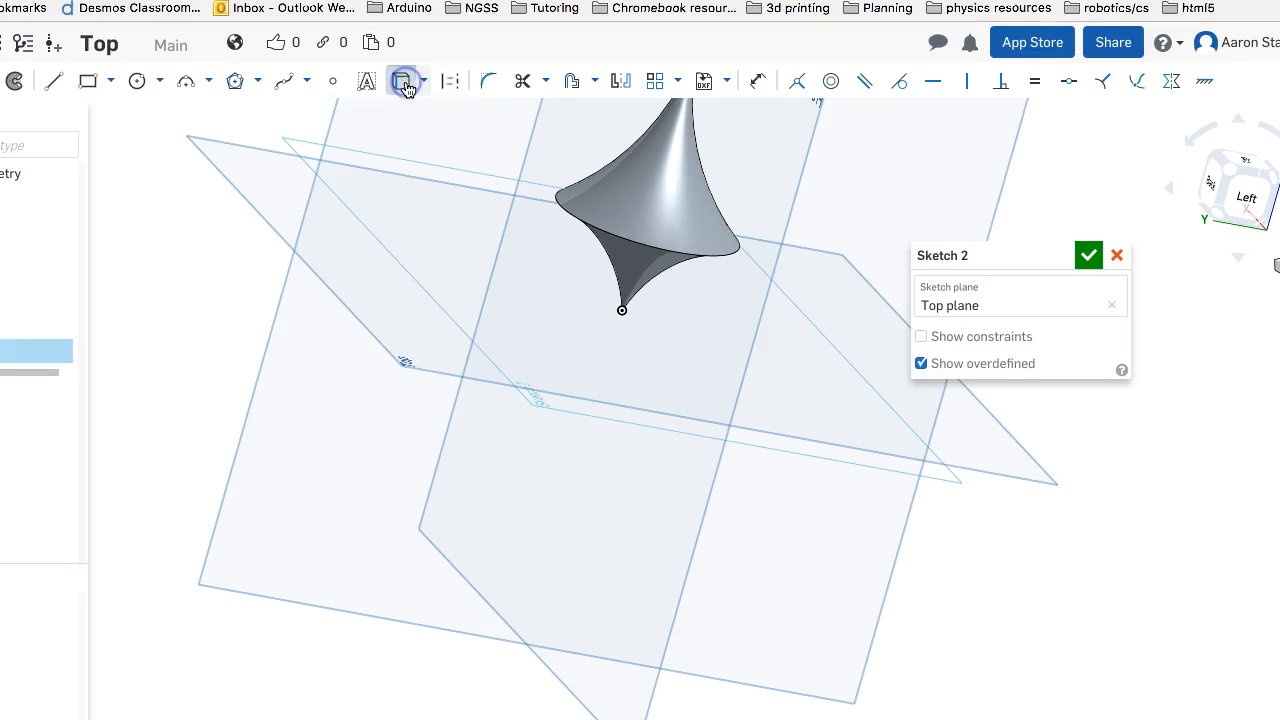
left_click(578, 217)
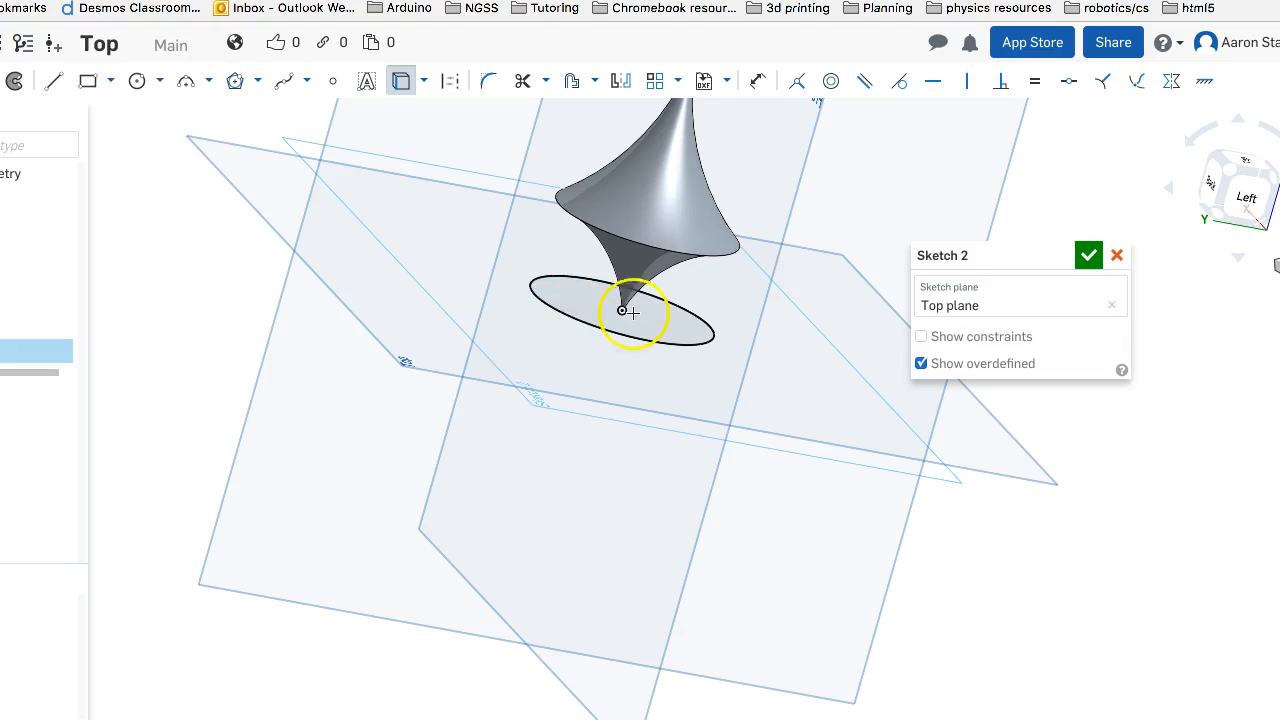
Try an inscribed polygon with five sides centered on the upper point of the projected rim circle, viewing the sketch squarely from below
mouse_move(714, 423)
right_mouse_down()
mouse_move(814, 266)
mouse_move(783, 284)
right_mouse_up()
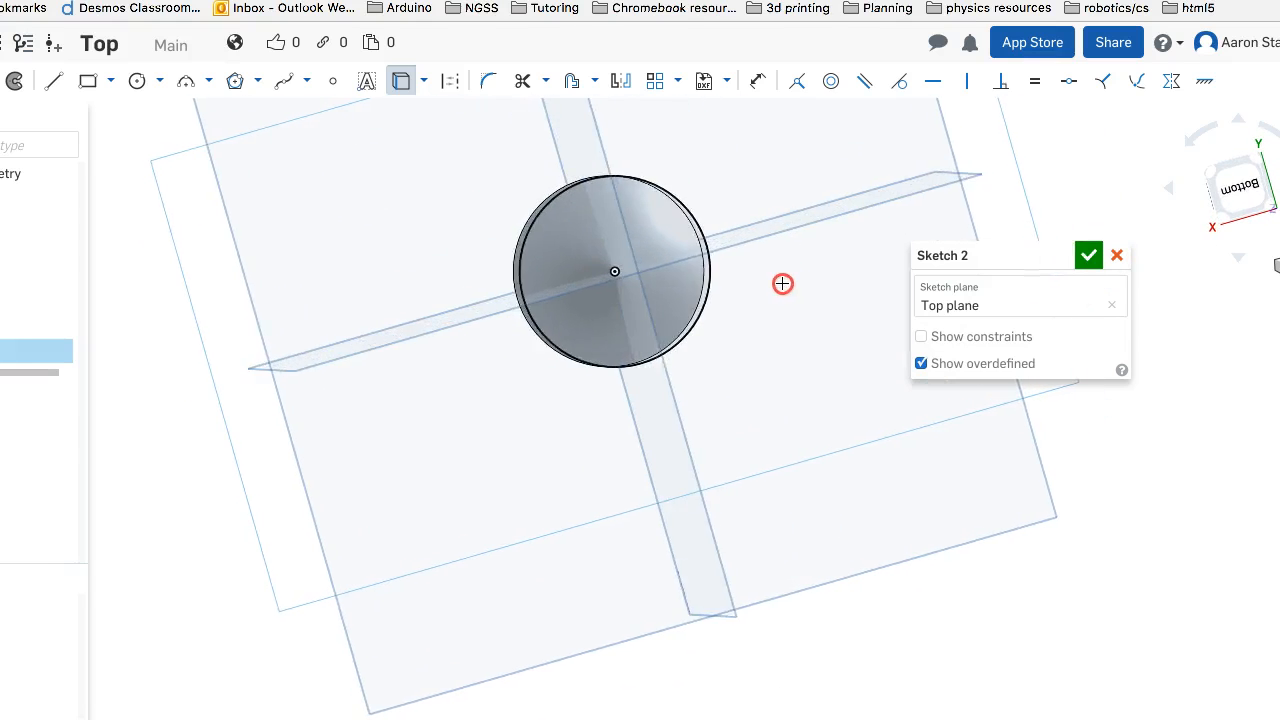
scroll(728, 288, "up", 3)
scroll(715, 265, "up", 2)
right_click_drag(703, 246, 637, 322)
right_click_drag(477, 191, 488, 191)
key("n")
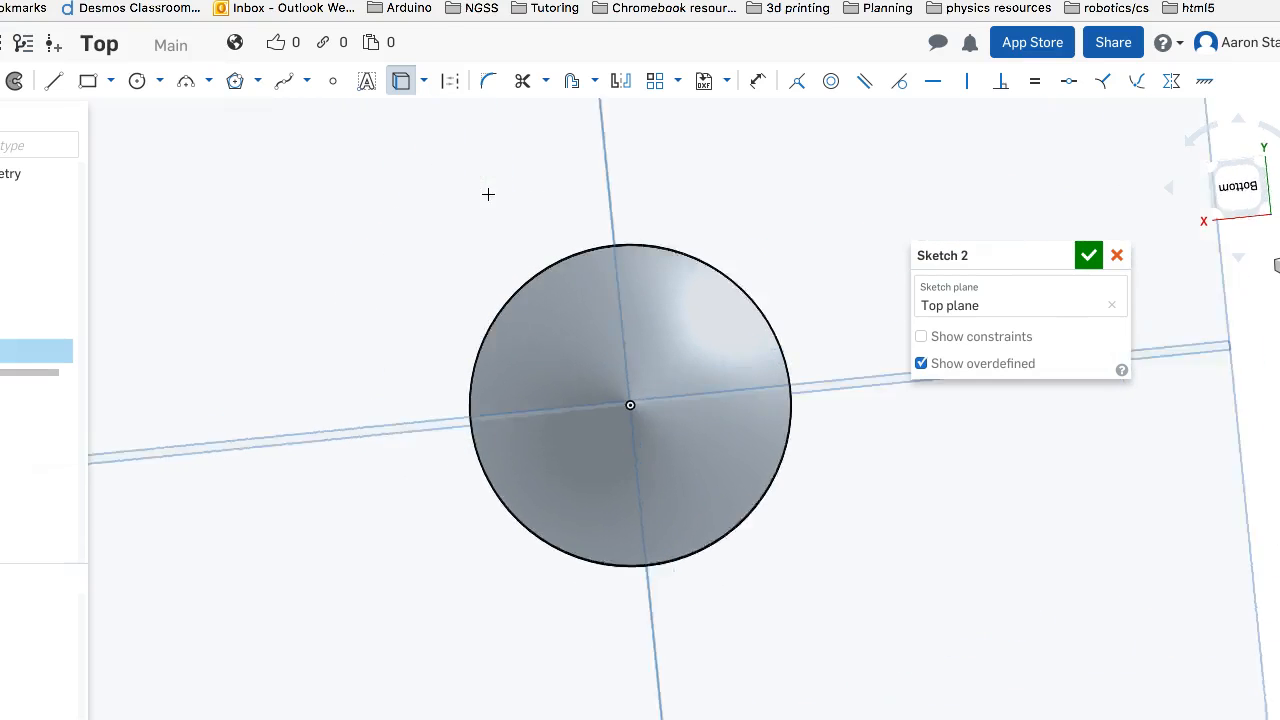
mouse_move(656, 242)
middle_mouse_down()
mouse_move(474, 220)
mouse_move(473, 199)
middle_mouse_up()
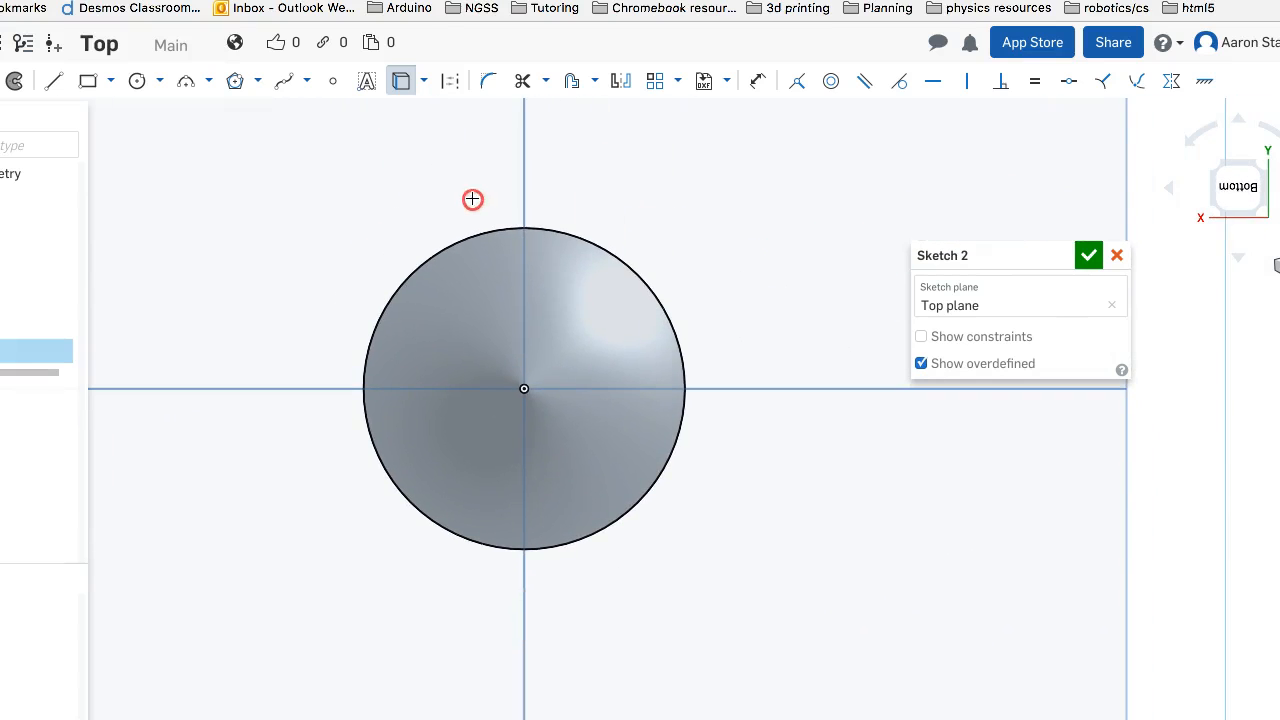
left_click(233, 81)
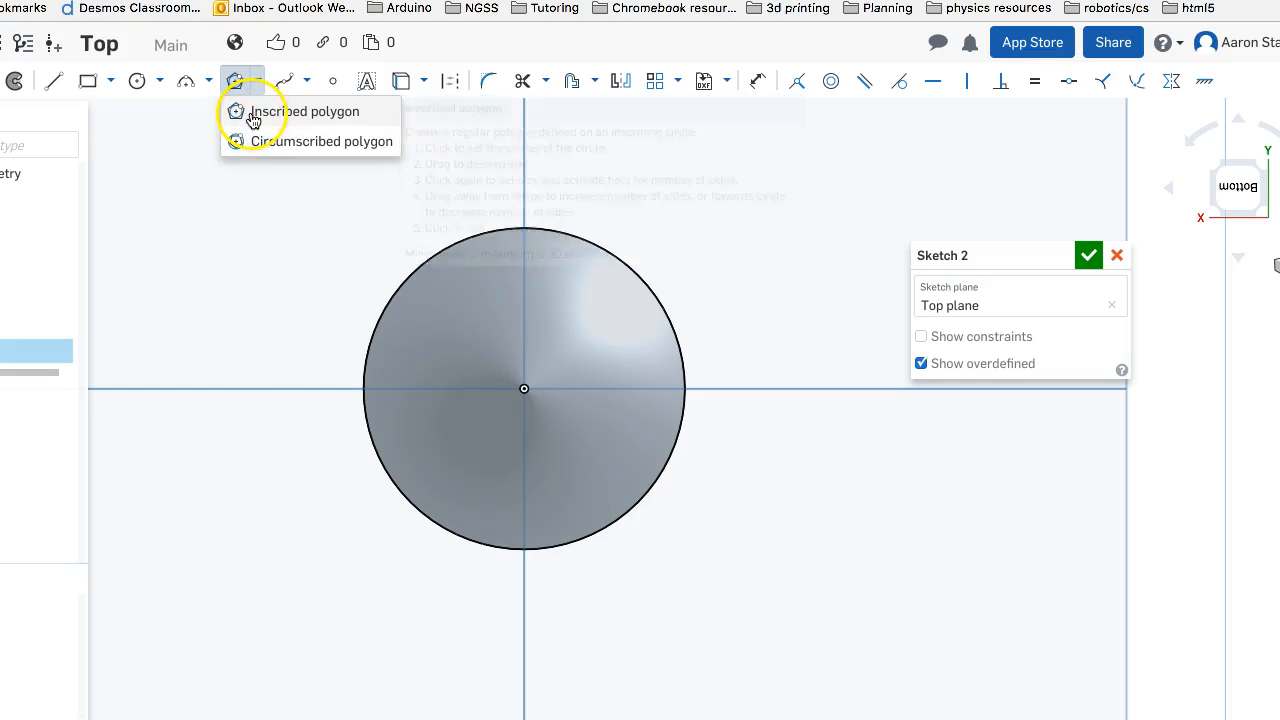
left_click(253, 113)
left_click(524, 228)
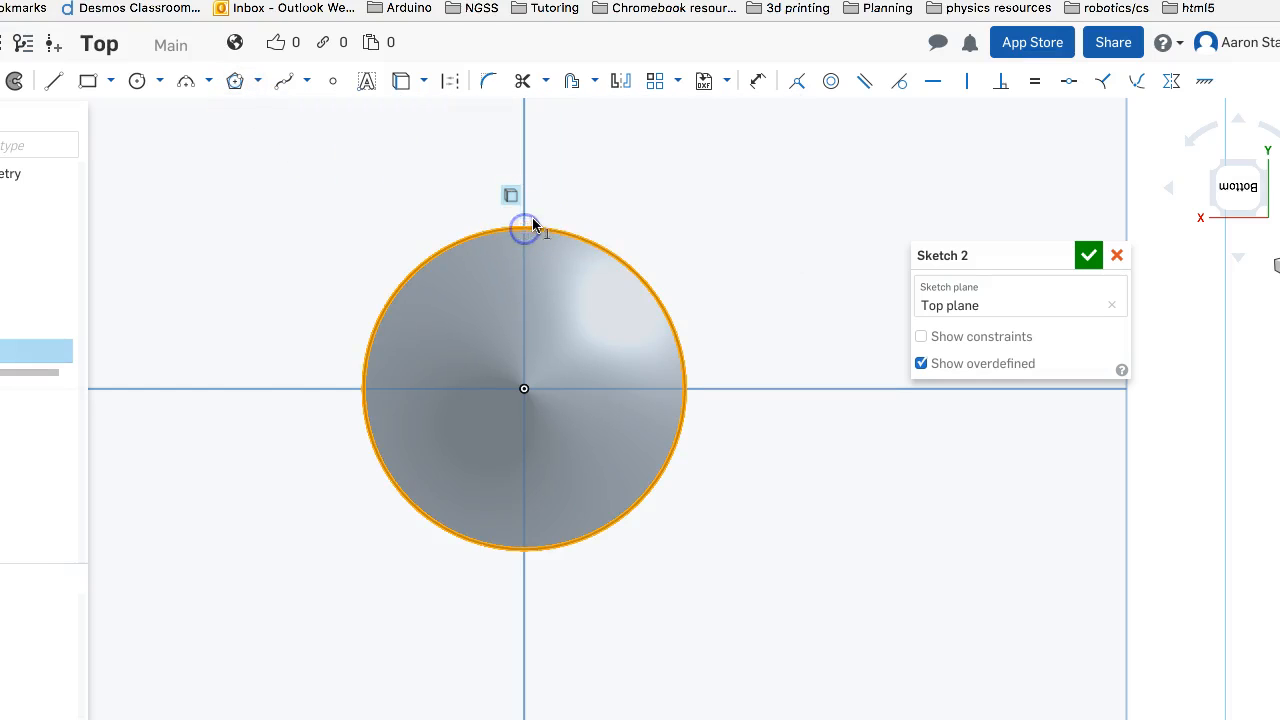
left_click_drag(541, 206, 544, 203)
left_click(236, 83)
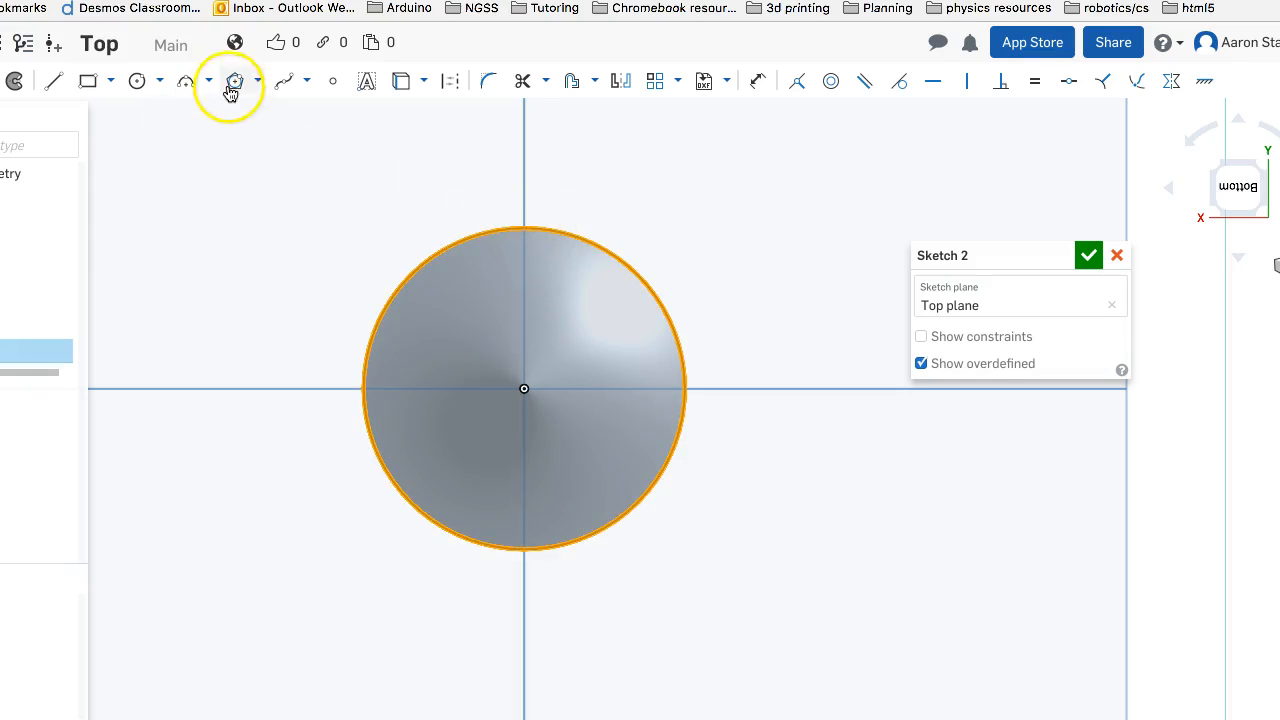
left_click(523, 228)
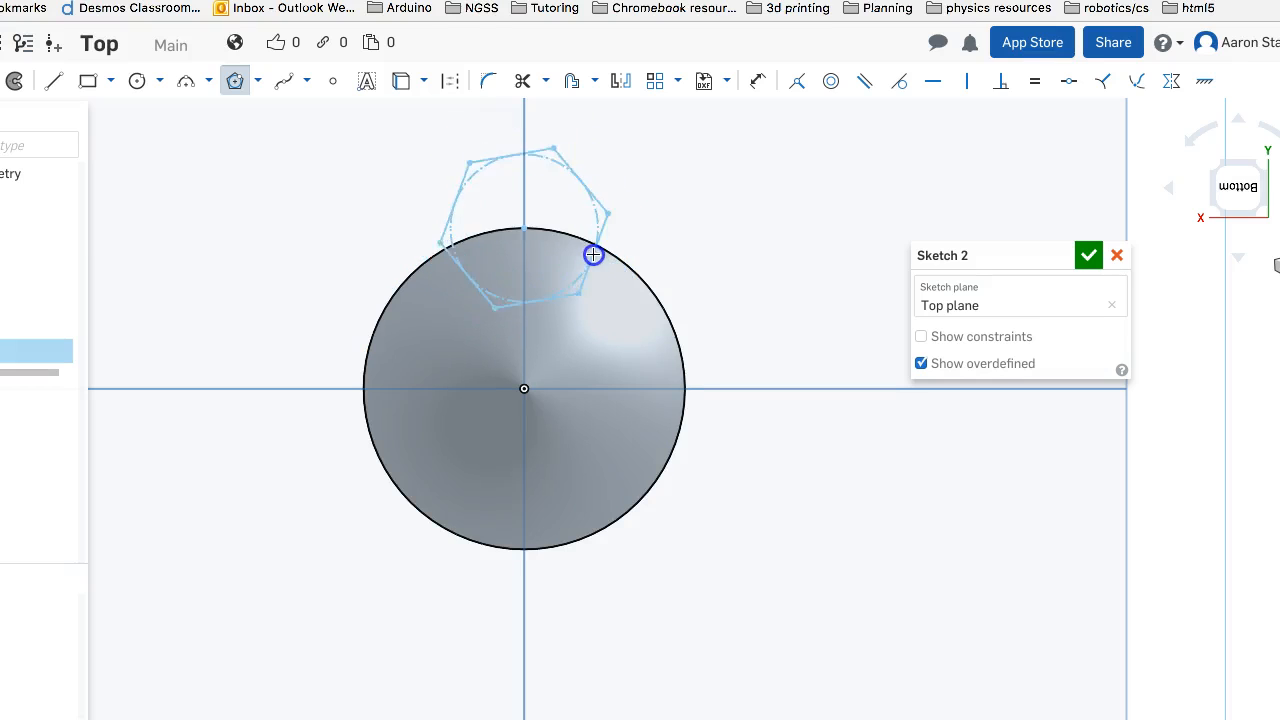
scroll(592, 254, "up", 3)
scroll(592, 254, "down", 2)
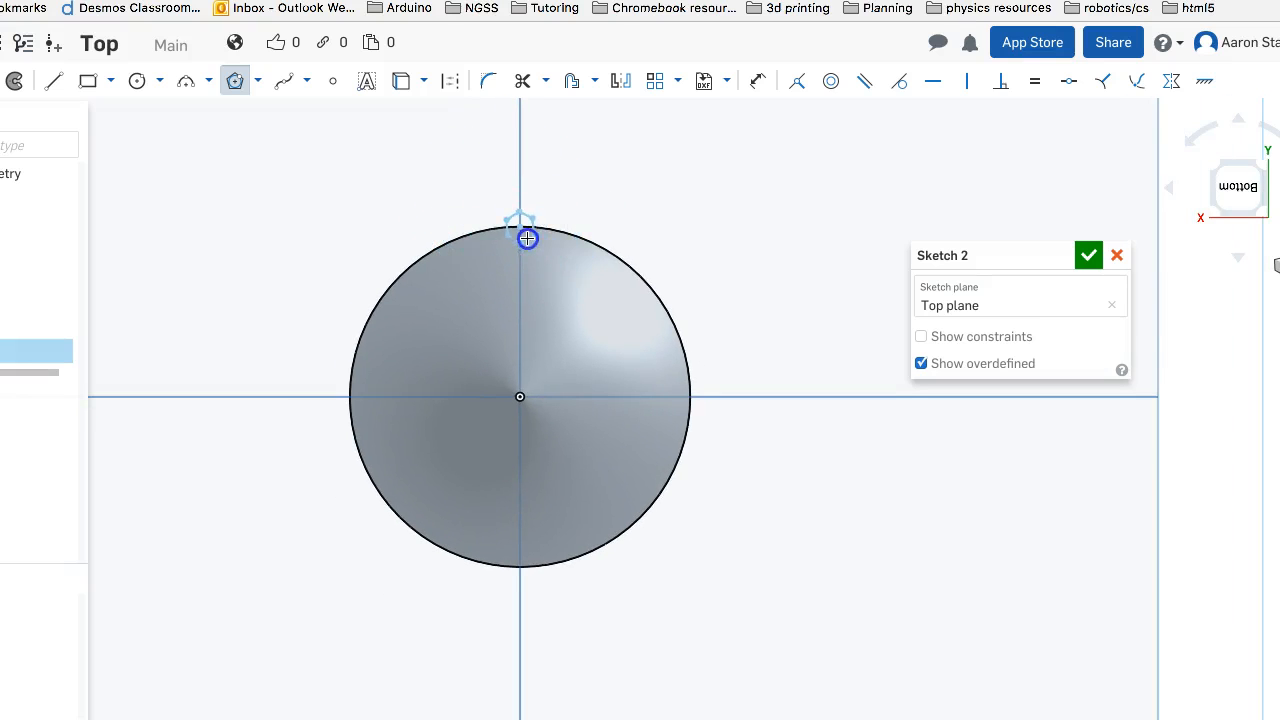
left_click(594, 241)
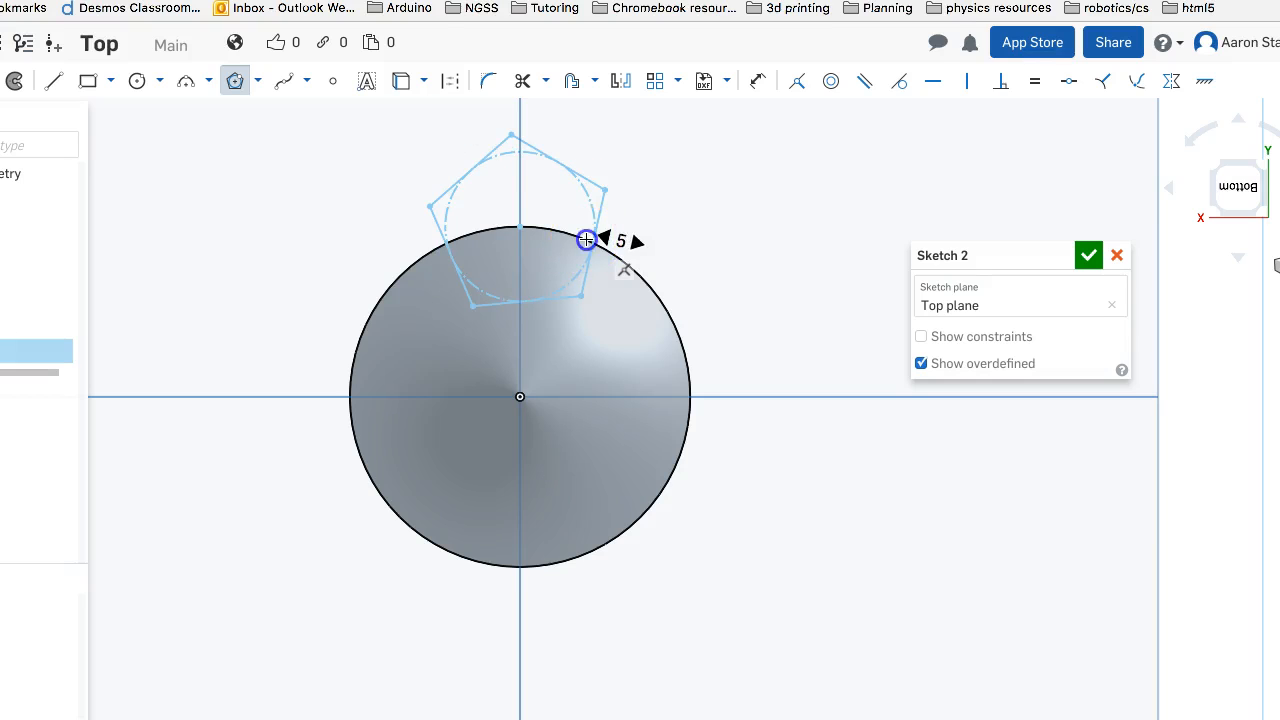
left_click(590, 242)
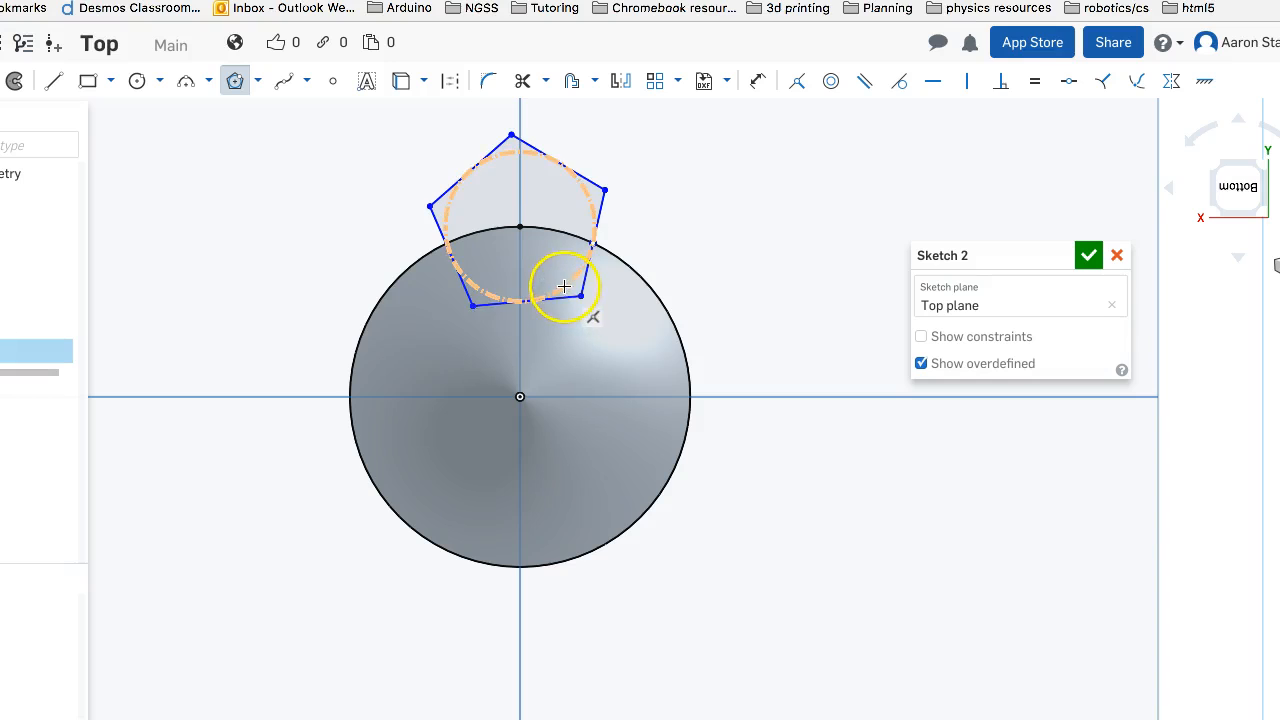
Leave the polygon command and undo the five-sided polygon
left_click_drag(554, 293, 546, 297)
key("Escape")
key("ctrl+z")
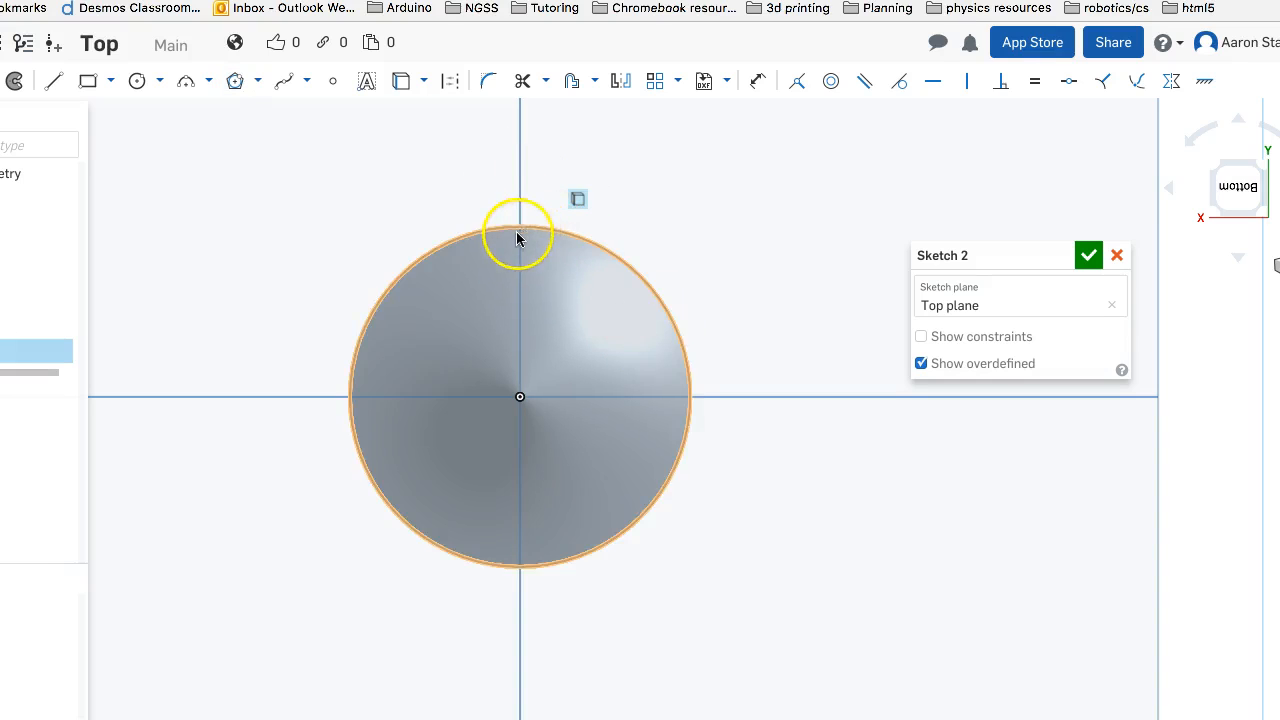
Draw a V-shaped notch of two lines about 6.5 mm long, running from the rim circle to an apex on the vertical centerline and back
left_click(54, 80)
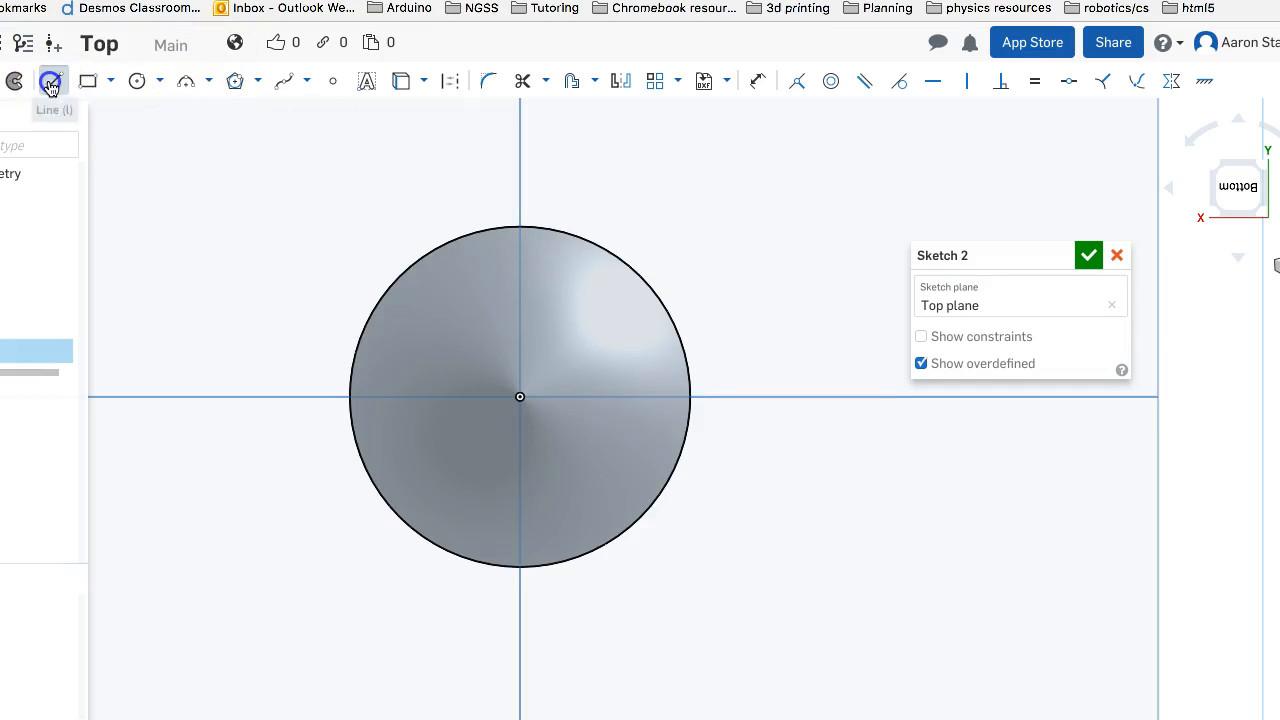
left_click(537, 240)
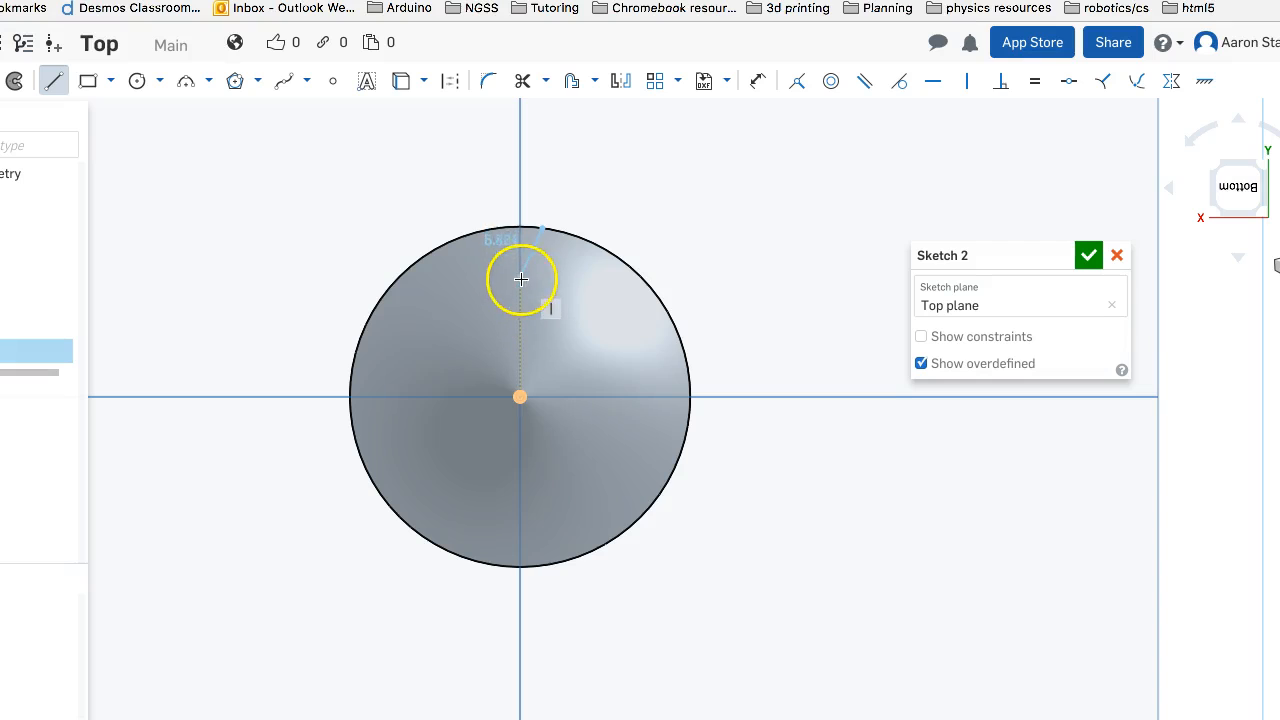
left_click(495, 228)
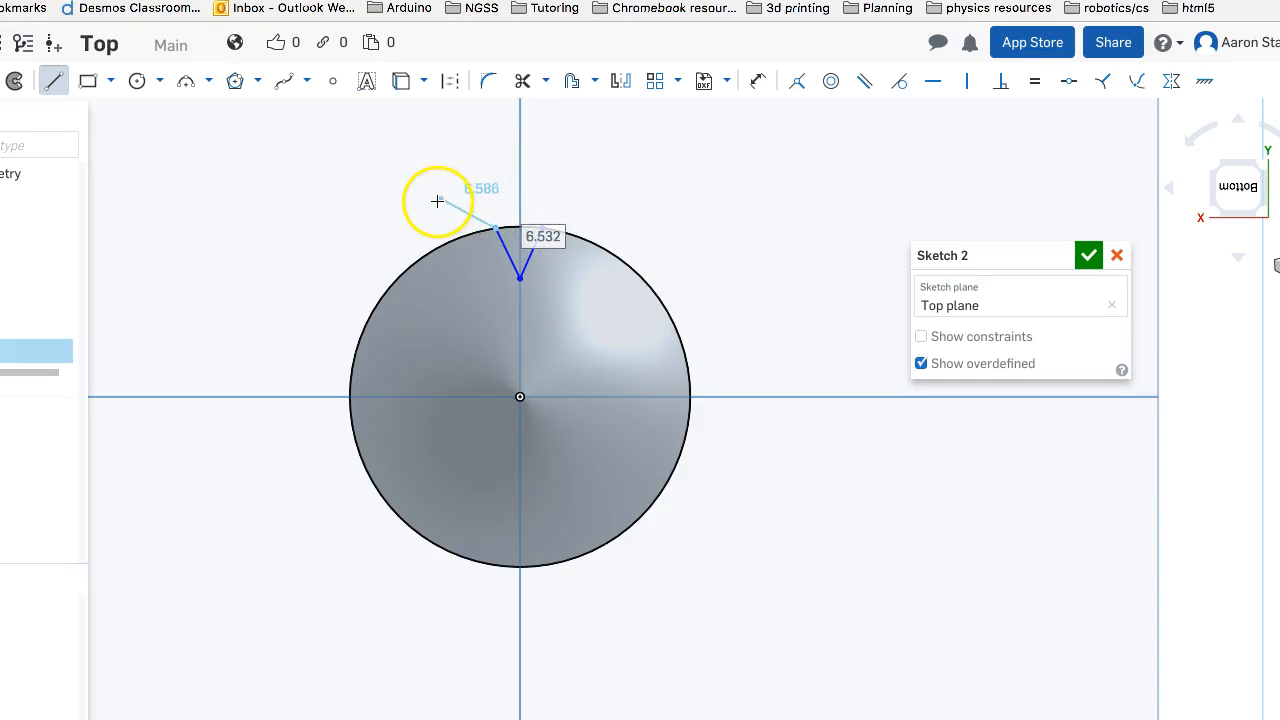
key("Escape")
Dimension the angle between the two notch lines as 50 degrees
left_click(513, 263)
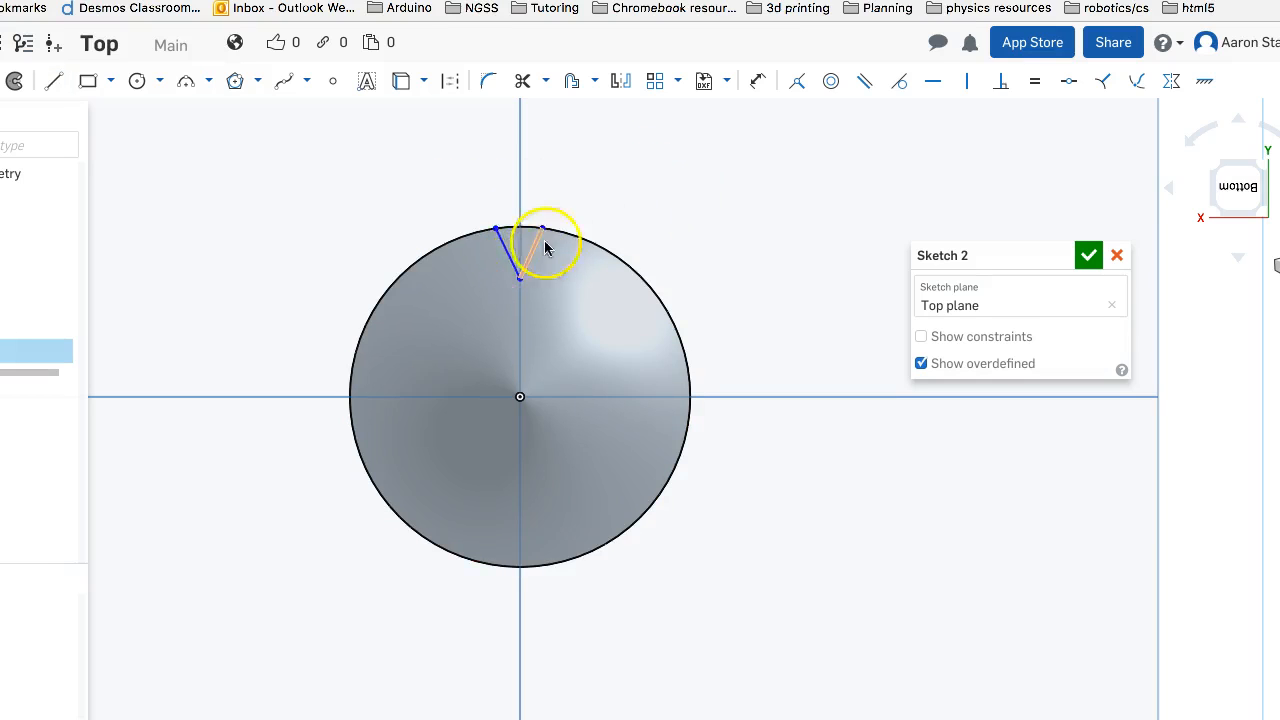
left_click(758, 82)
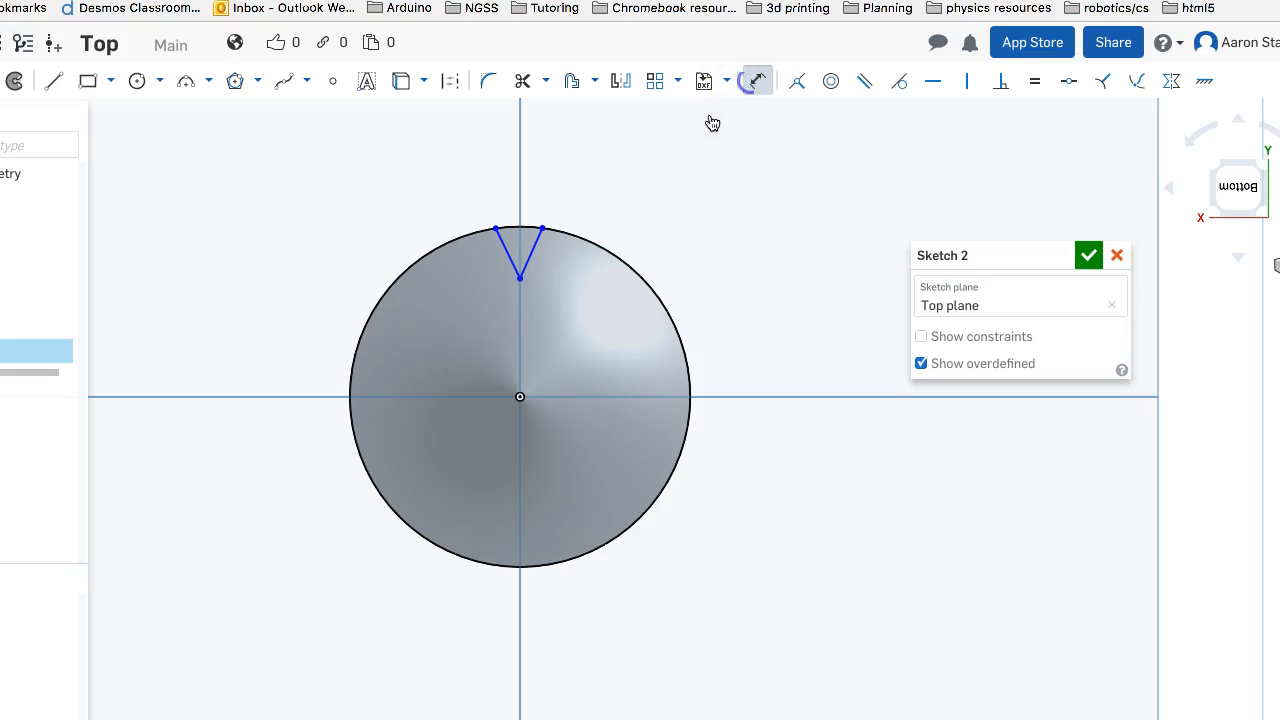
left_click(535, 246)
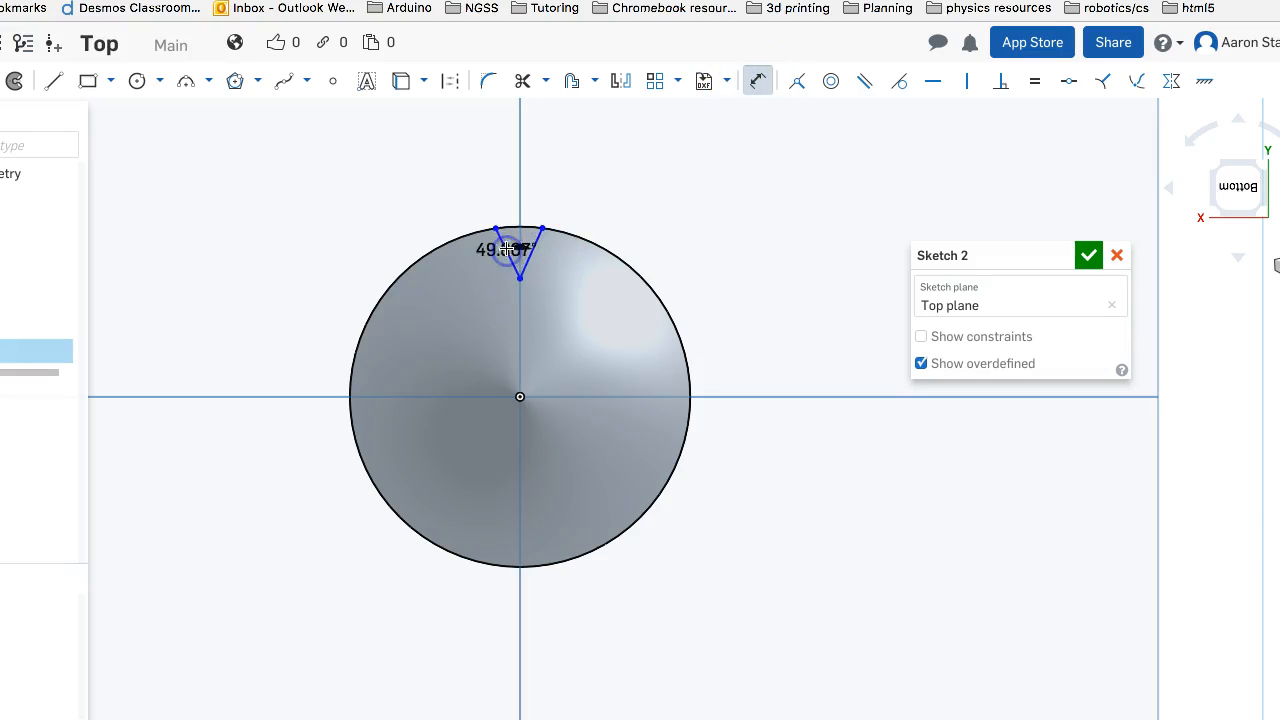
left_click(546, 131)
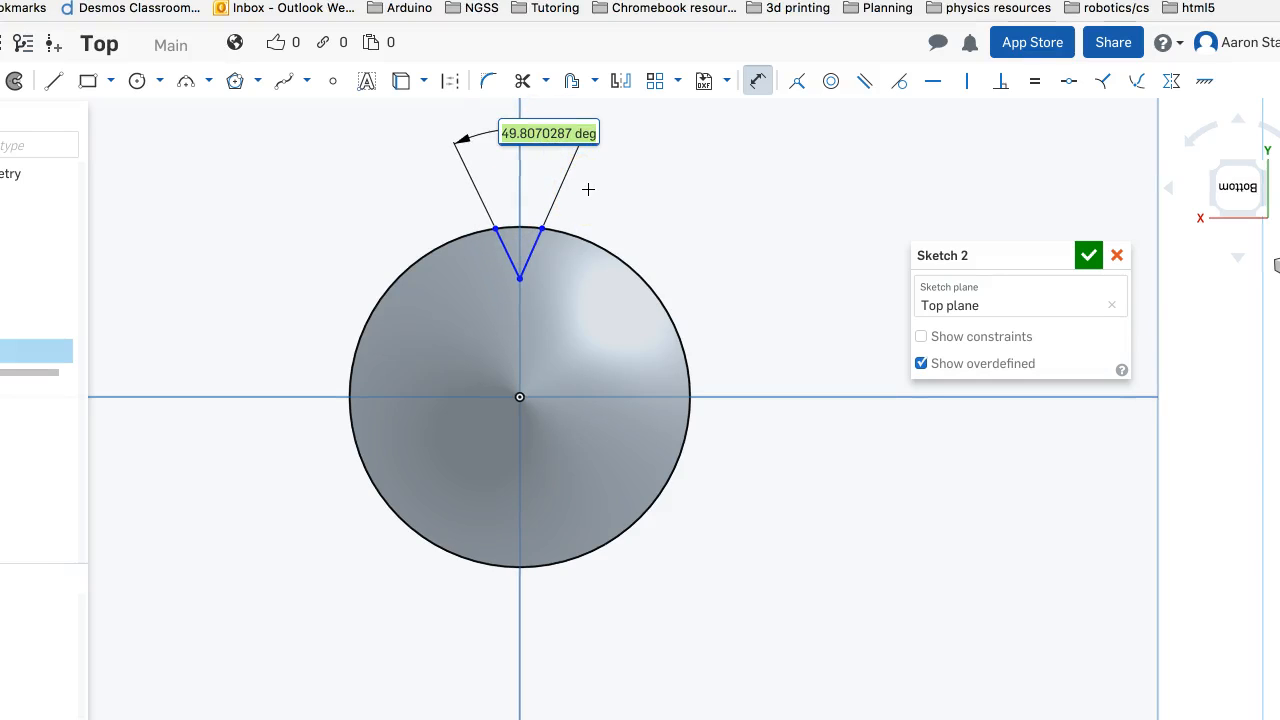
type("50")
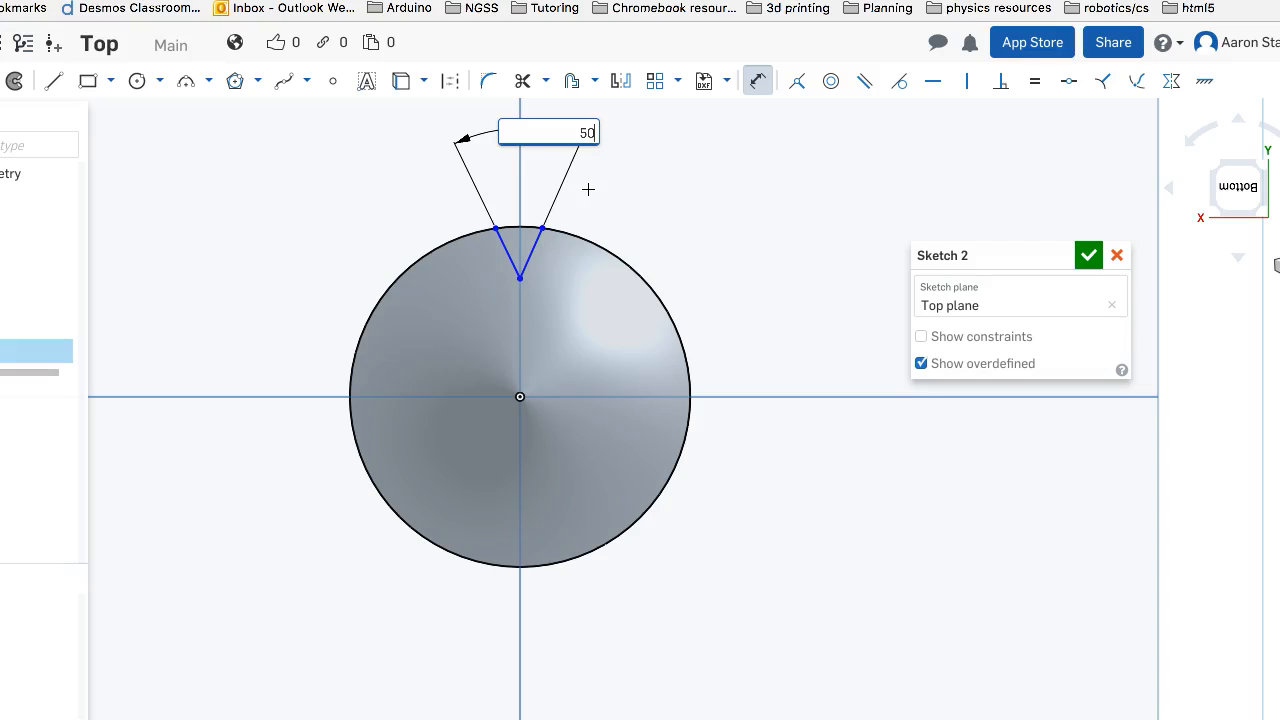
key("Return")
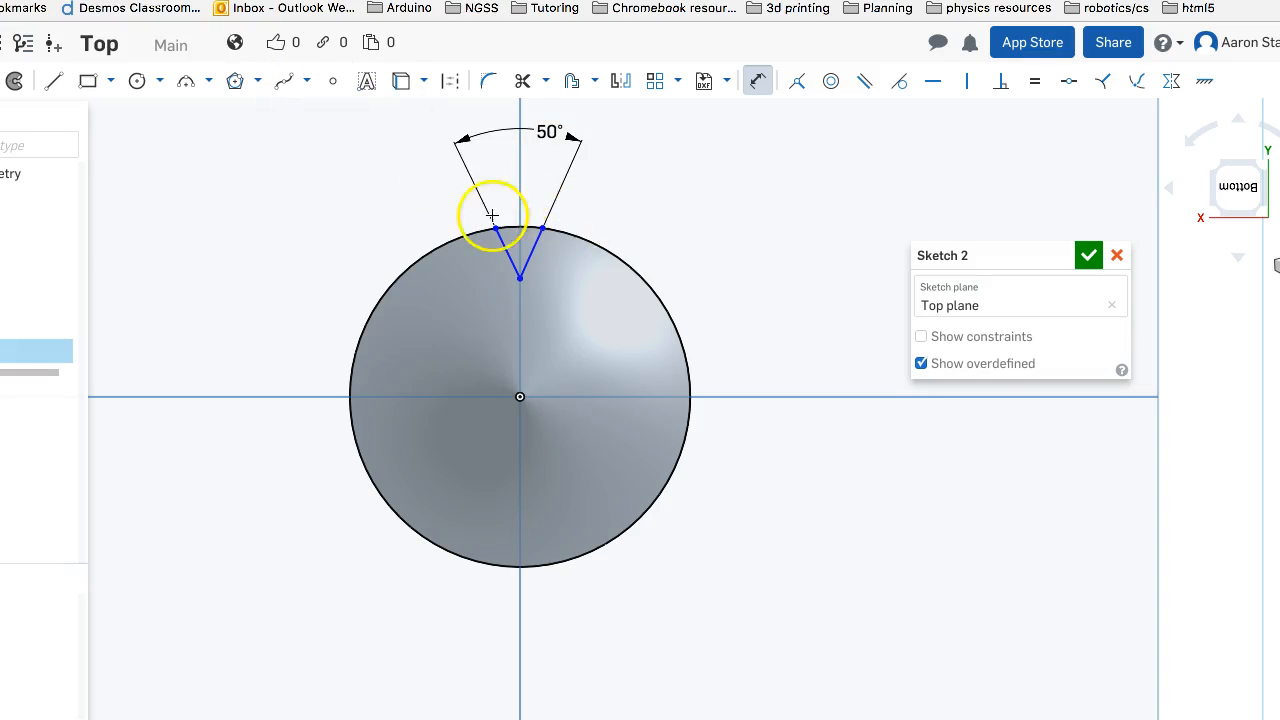
Dimension the notch depth from the rim circle's upper edge to the V's apex as 8 mm
left_click_drag(520, 252, 523, 273)
left_click(522, 275)
left_click(740, 278)
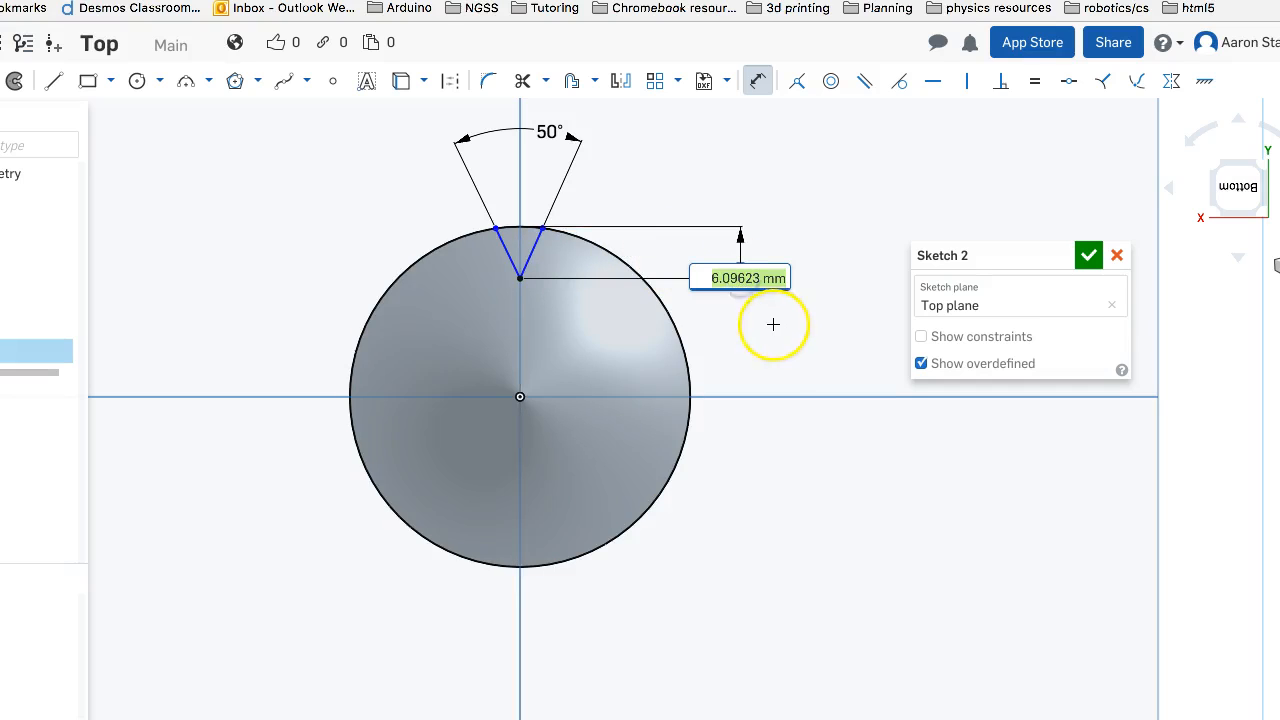
type("8")
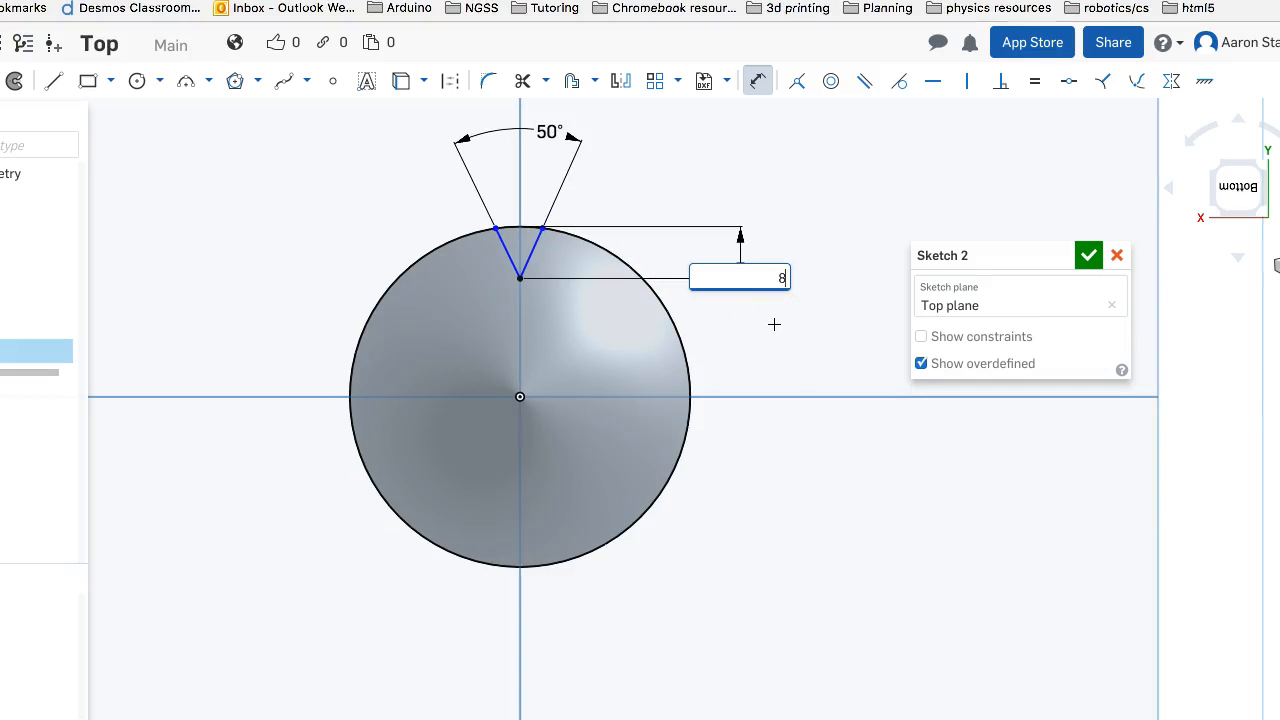
key("Return")
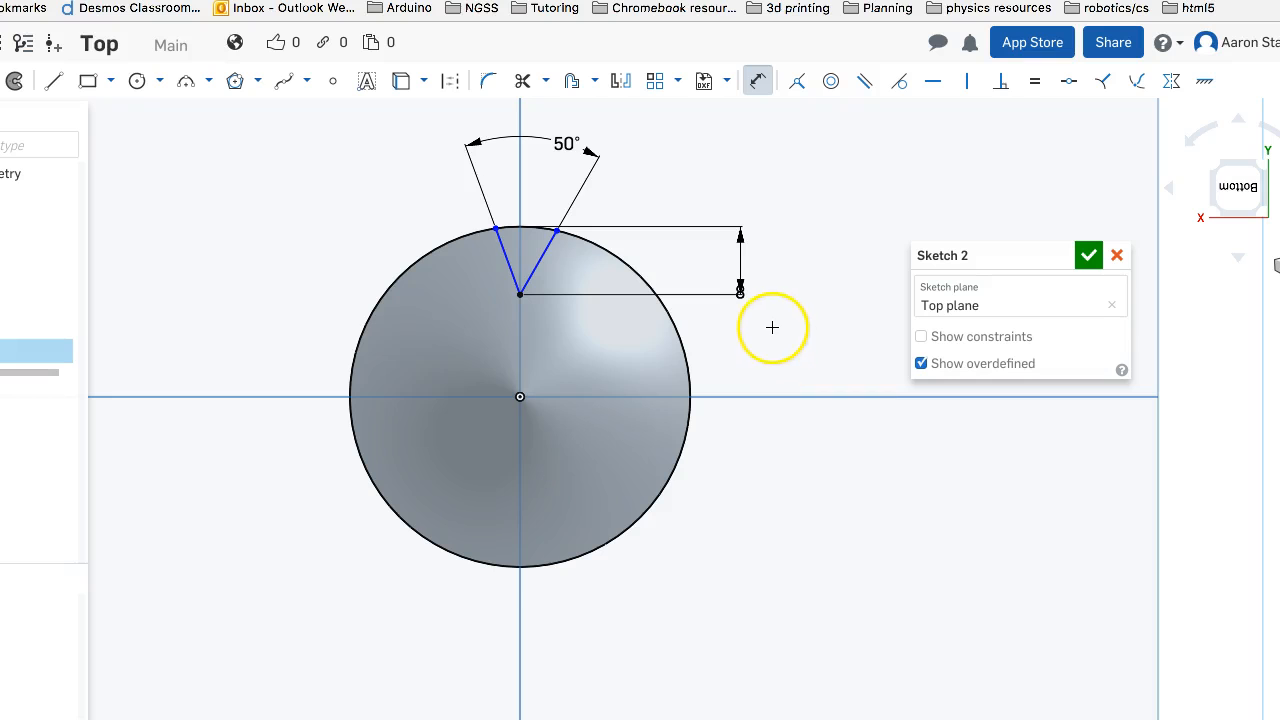
Undo the last notch depth change and inspect the notch lines and apex
mouse_move(654, 199)
right_mouse_down()
mouse_move(660, 229)
mouse_move(646, 169)
mouse_move(649, 189)
mouse_move(526, 260)
right_mouse_up()
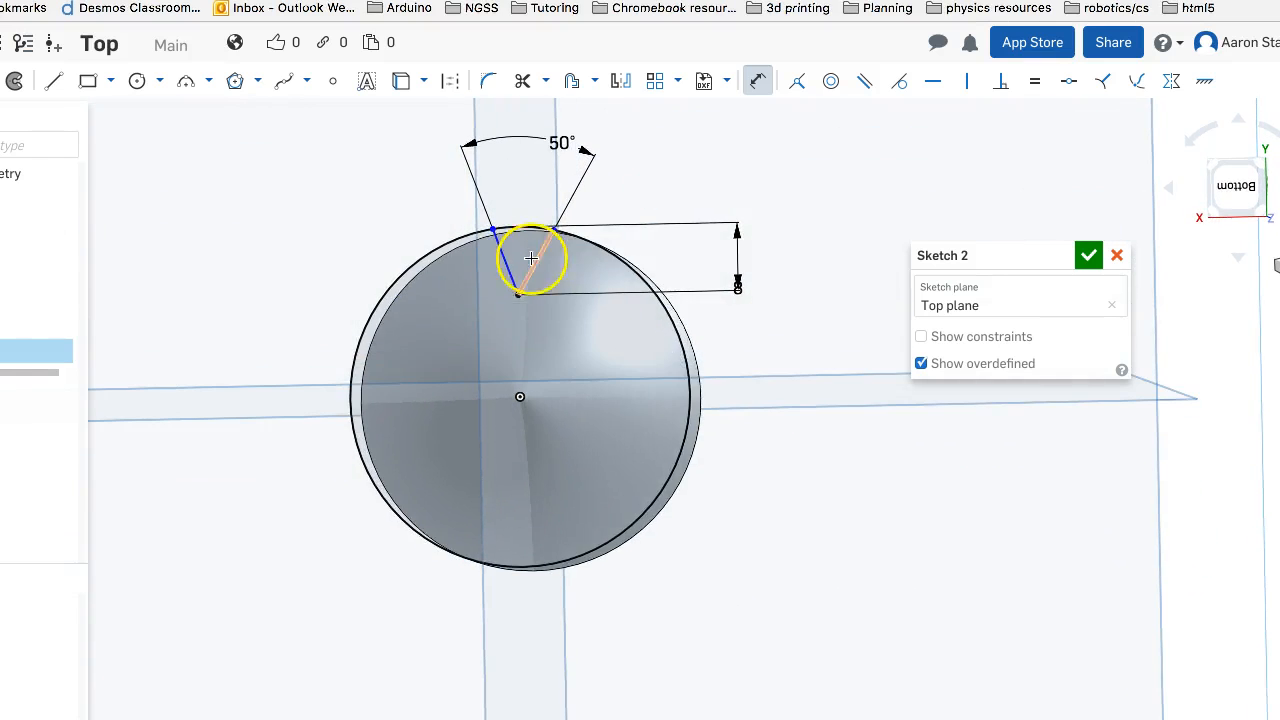
mouse_move(517, 380)
right_mouse_down()
mouse_move(491, 309)
mouse_move(490, 322)
right_mouse_up()
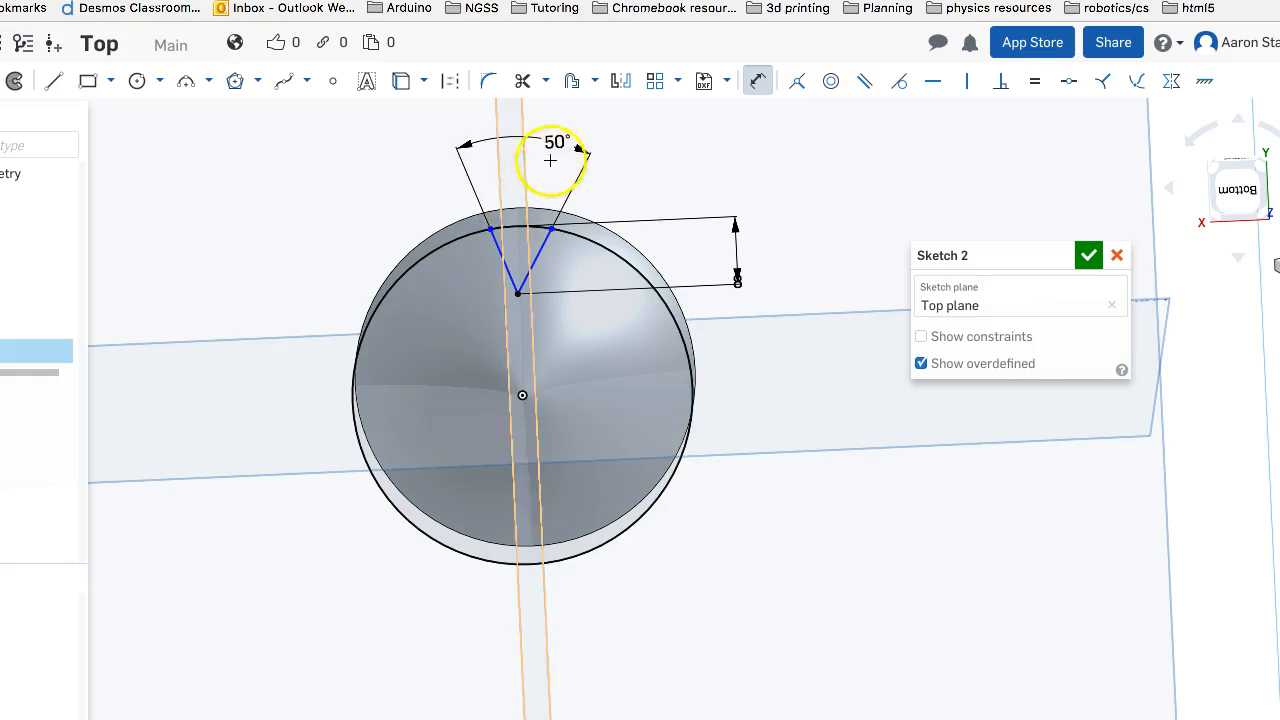
key("ctrl+z")
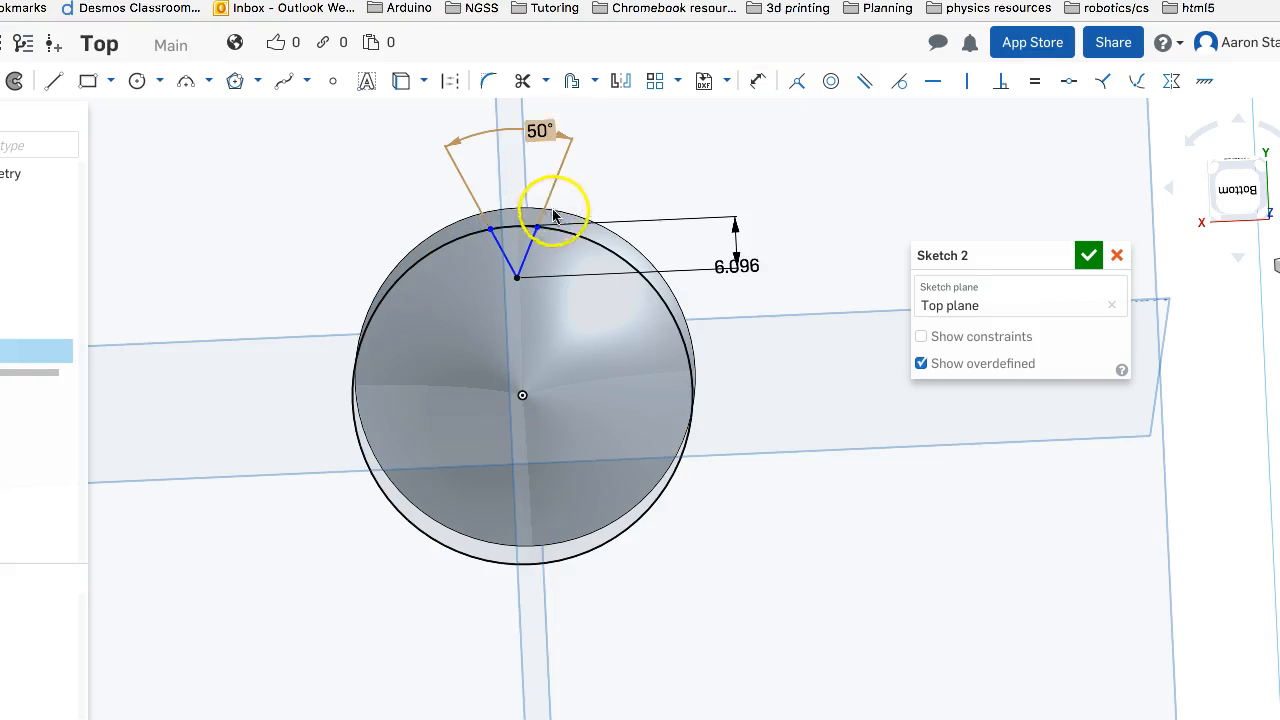
right_click_drag(519, 266, 514, 258)
left_click(517, 393)
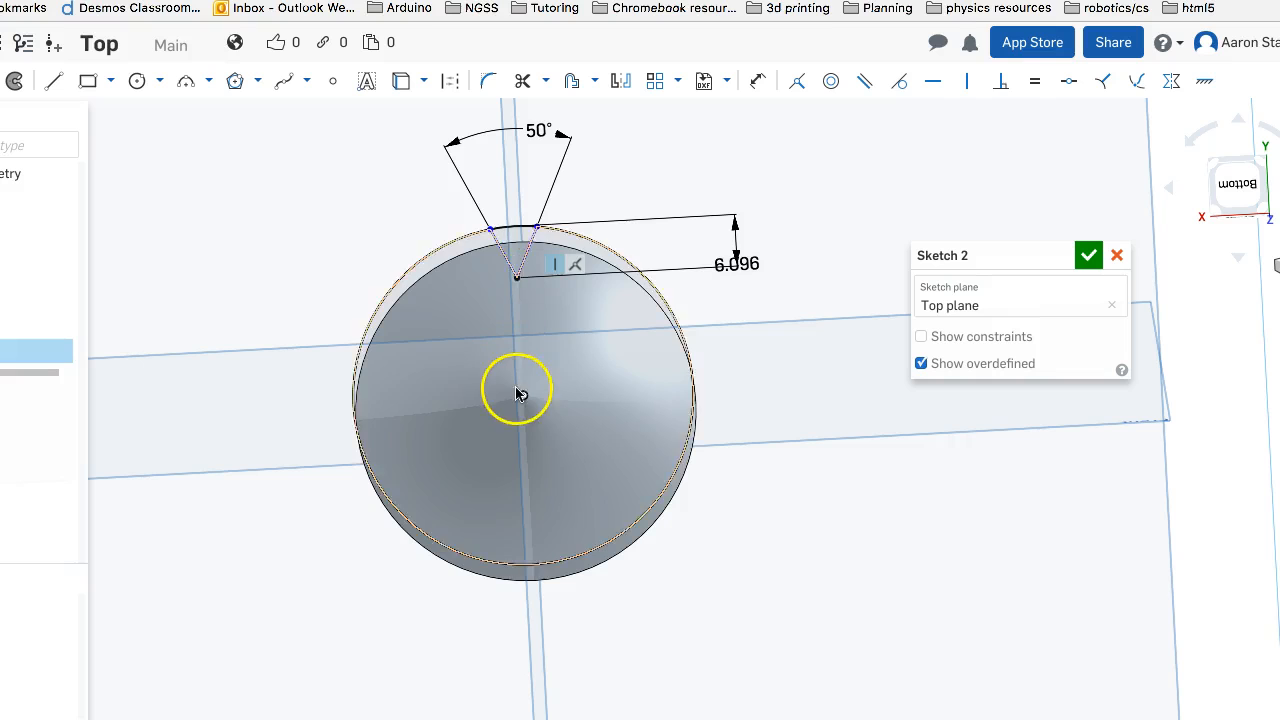
right_click_drag(600, 195, 606, 180)
left_click(522, 257)
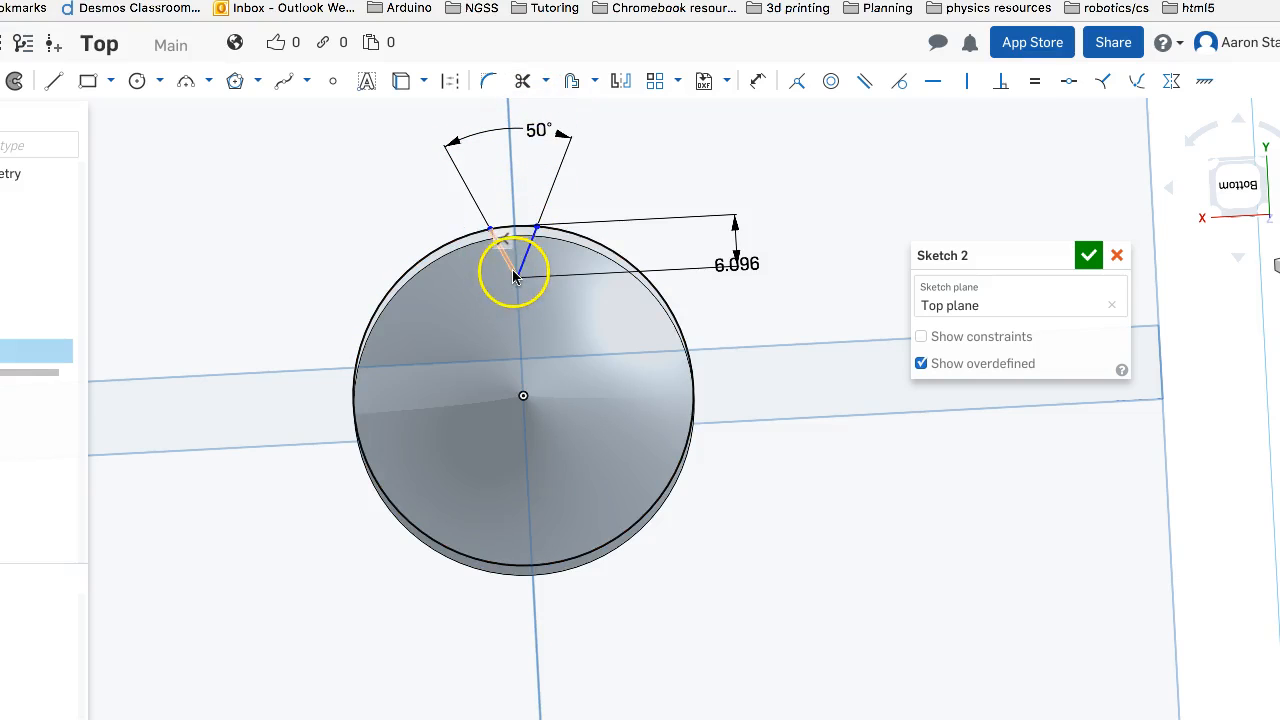
Set the notch's depth dimension to 8 mm
left_click(737, 272)
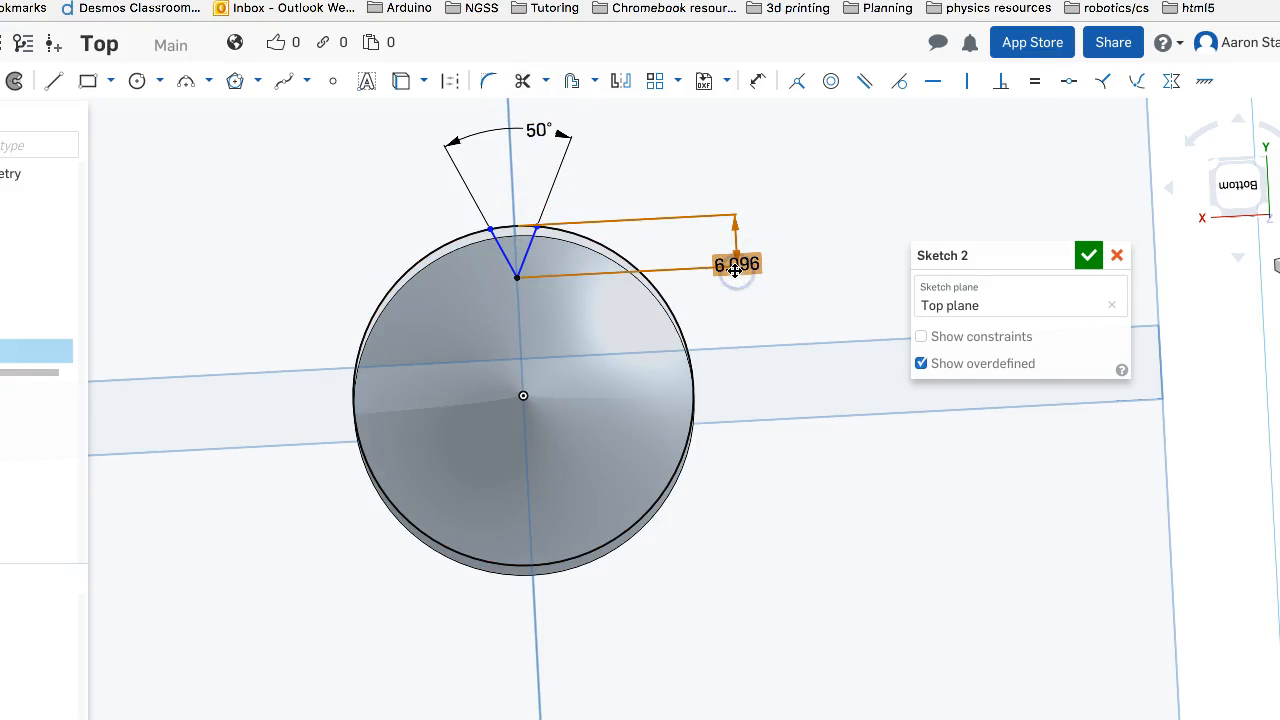
double_click(735, 263)
type("8")
key("Return")
Draw a construction line about 30 mm long from the origin straight through the notch apex and past the rim
right_click_drag(625, 221, 609, 230)
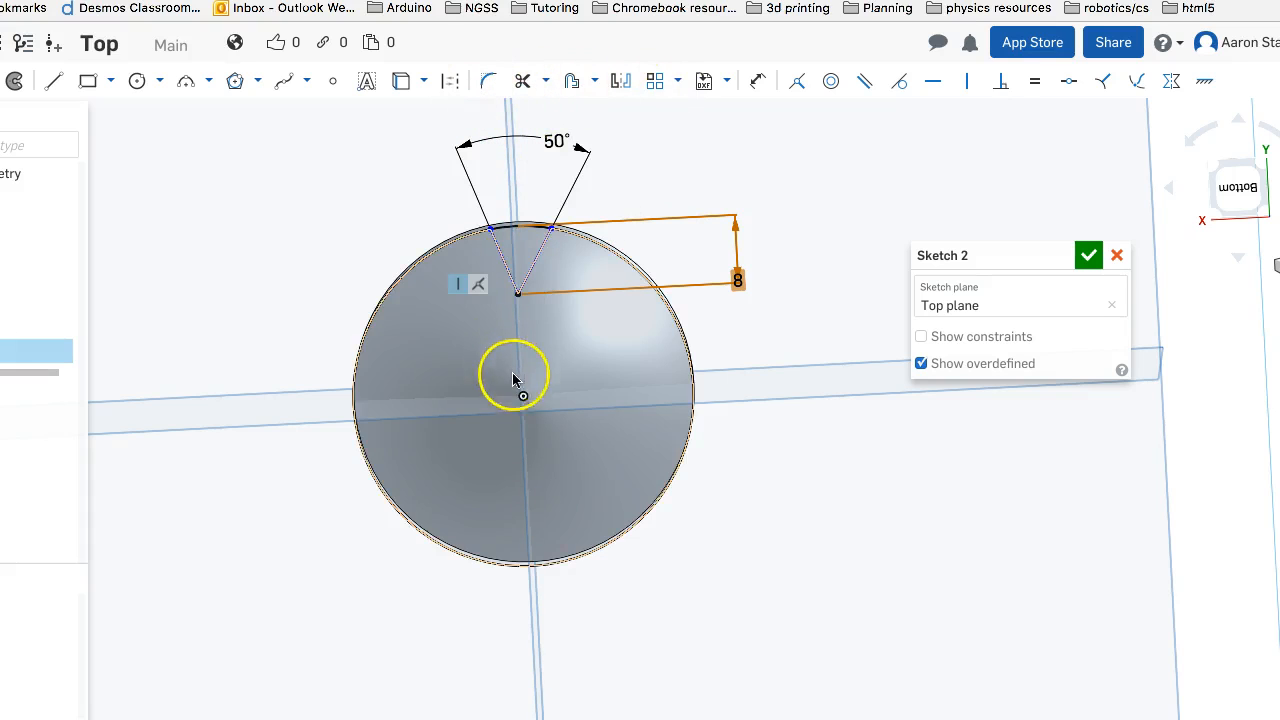
left_click(450, 80)
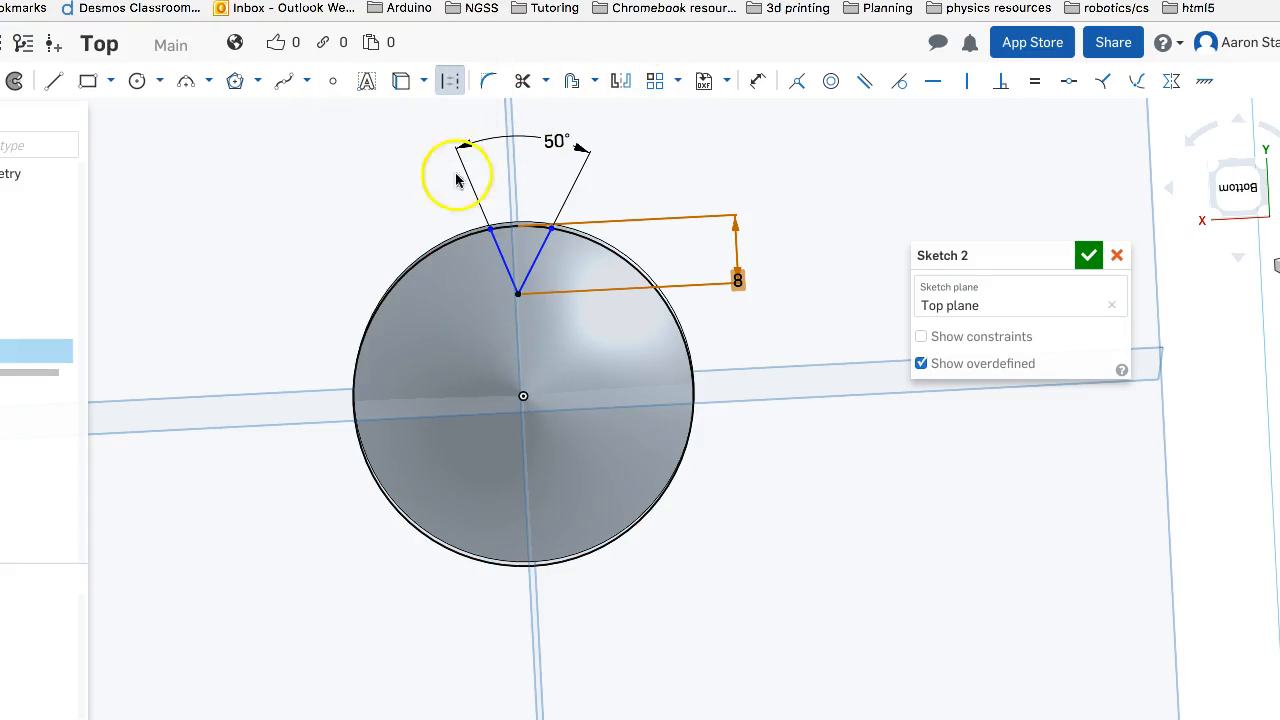
left_click(54, 80)
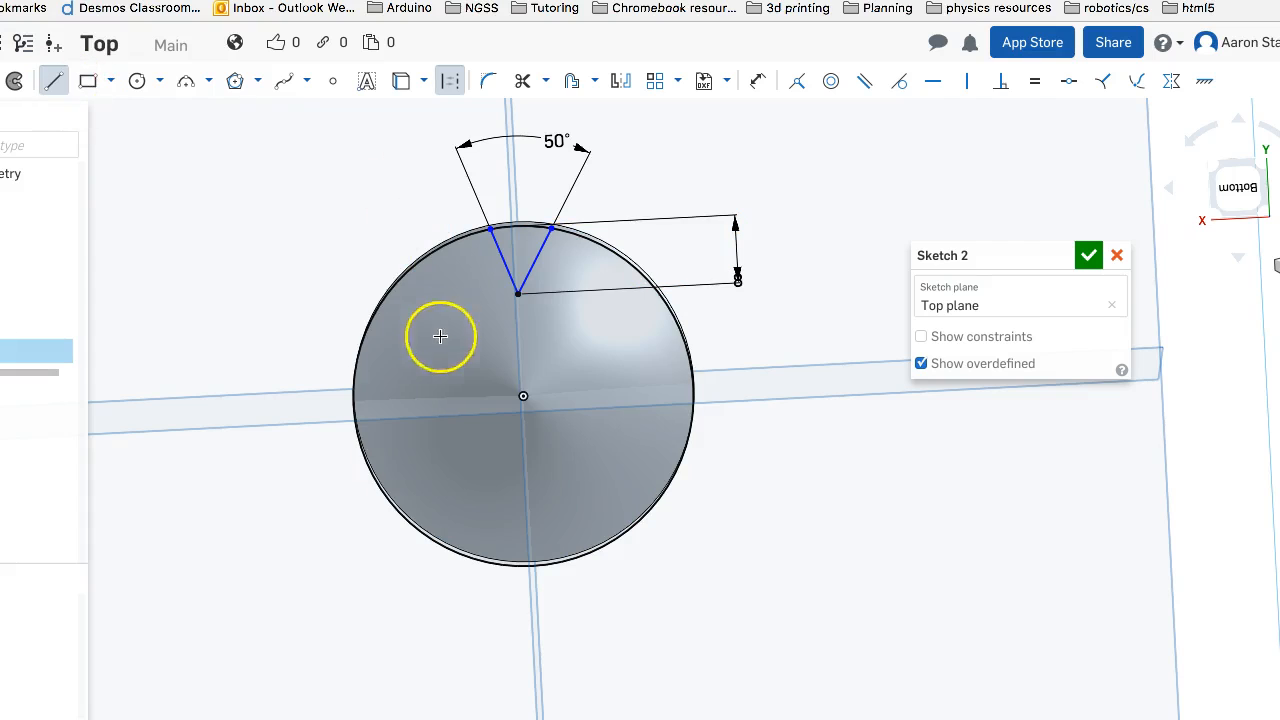
left_click_drag(524, 398, 514, 173)
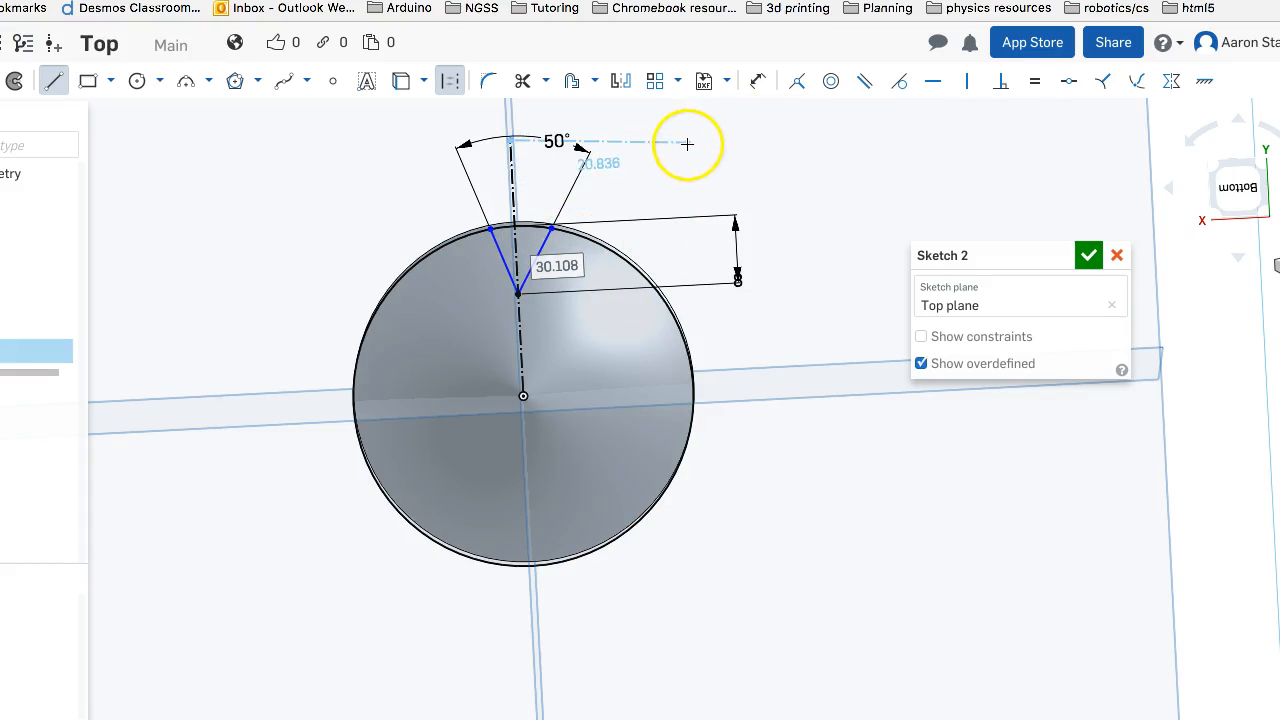
key("Escape")
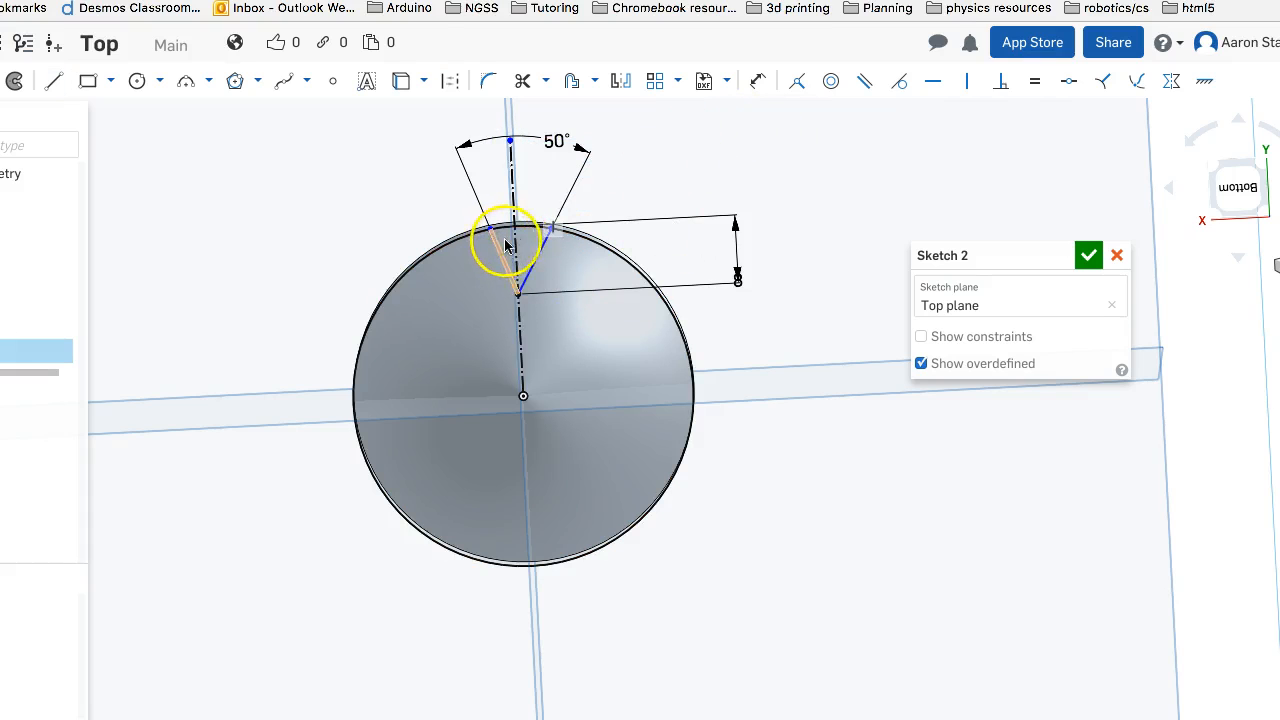
Dimension the angle between the notch's left line and the construction centerline as 25°
left_click(758, 80)
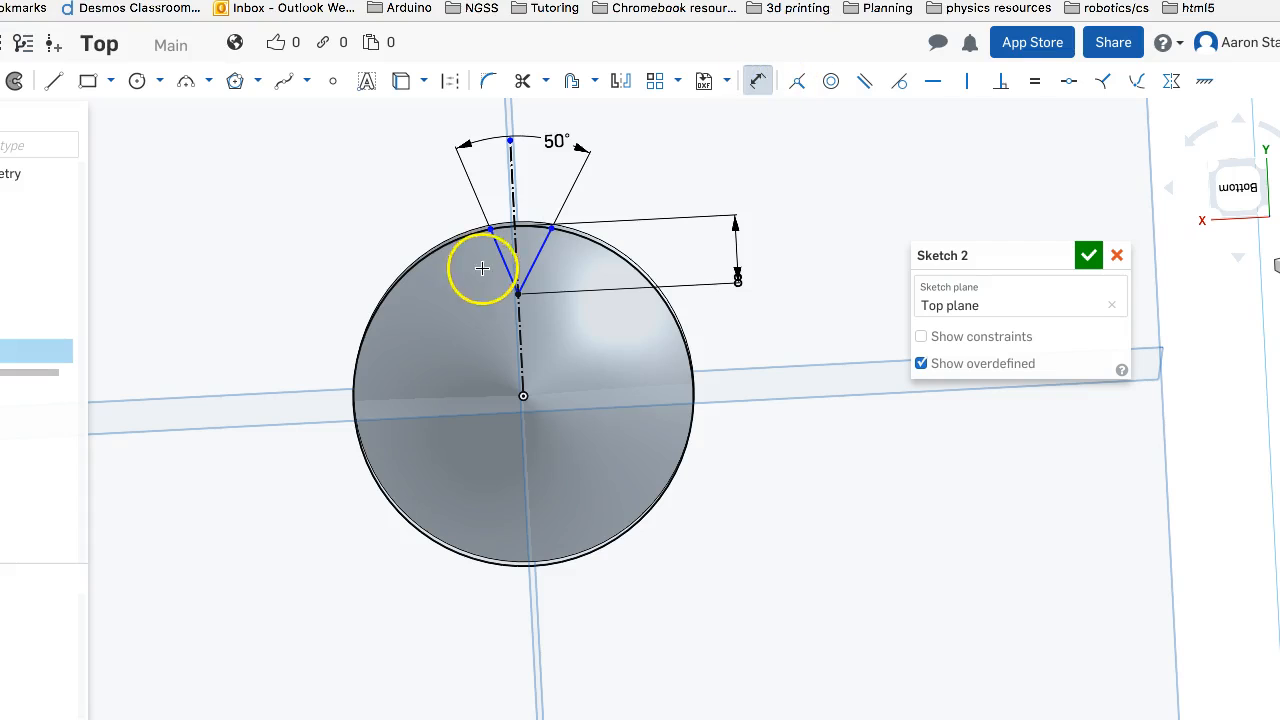
left_click_drag(512, 245, 483, 187)
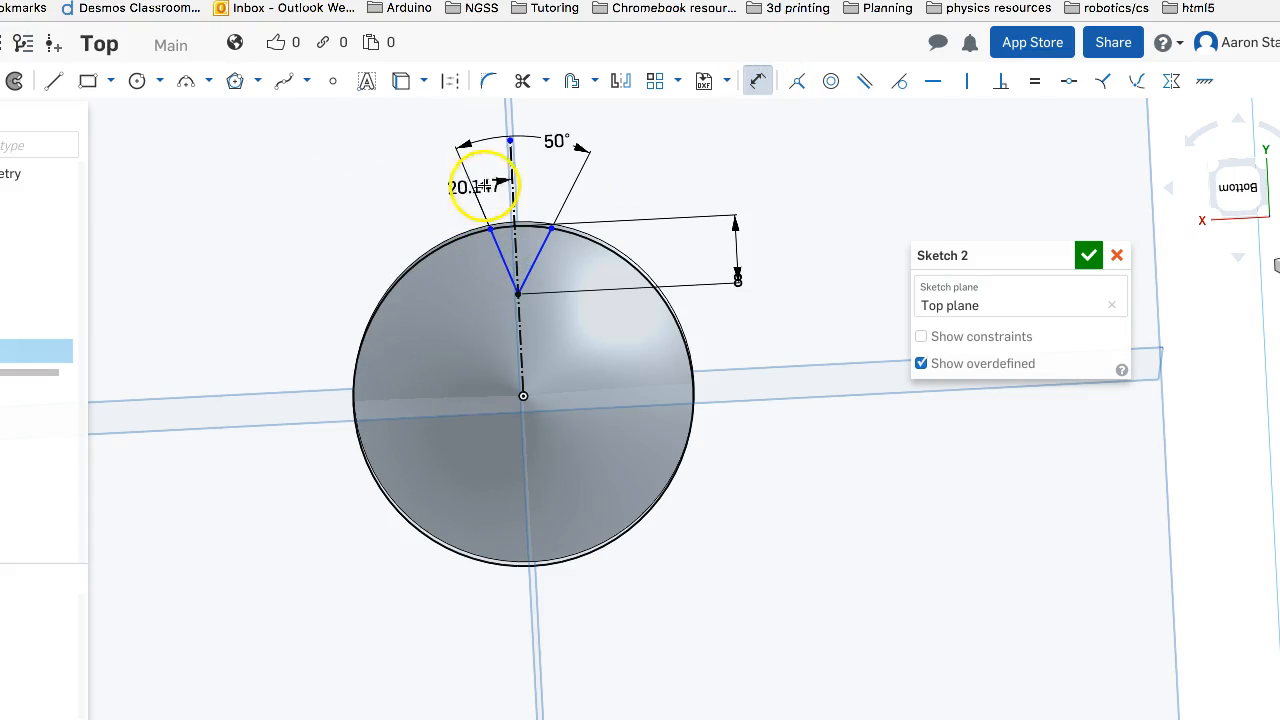
left_click(488, 184)
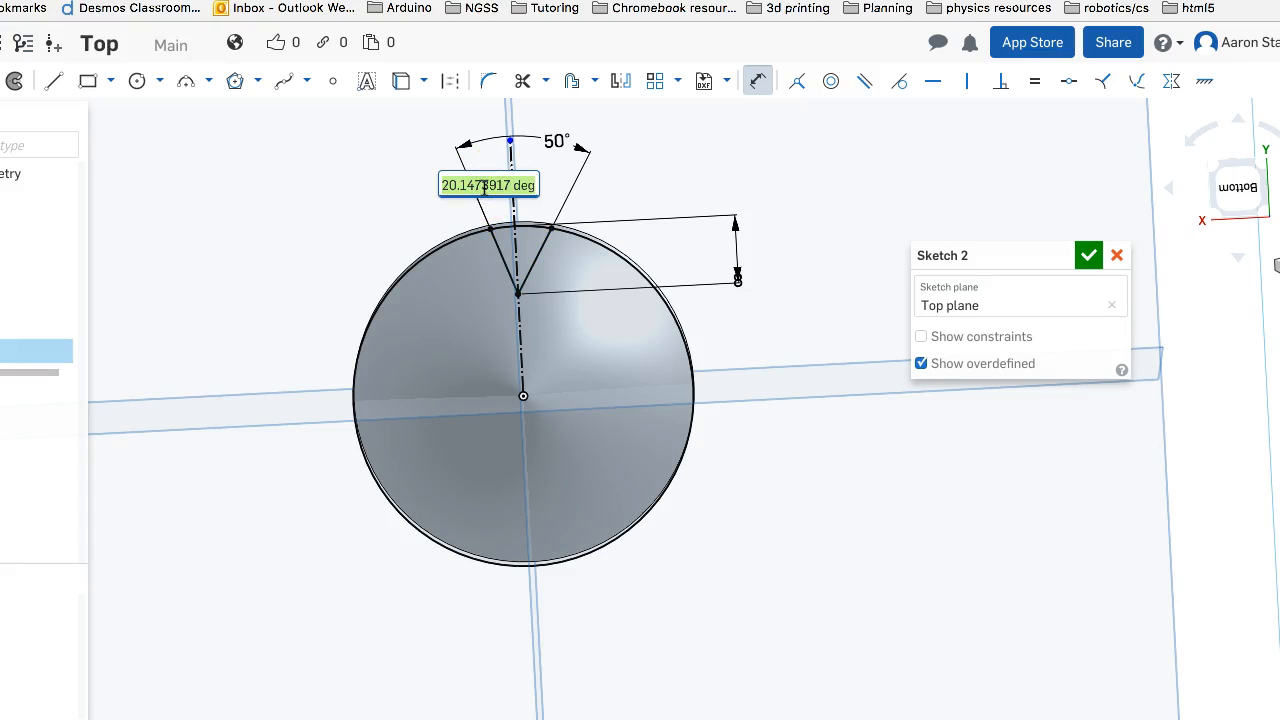
type("25")
key("Return")
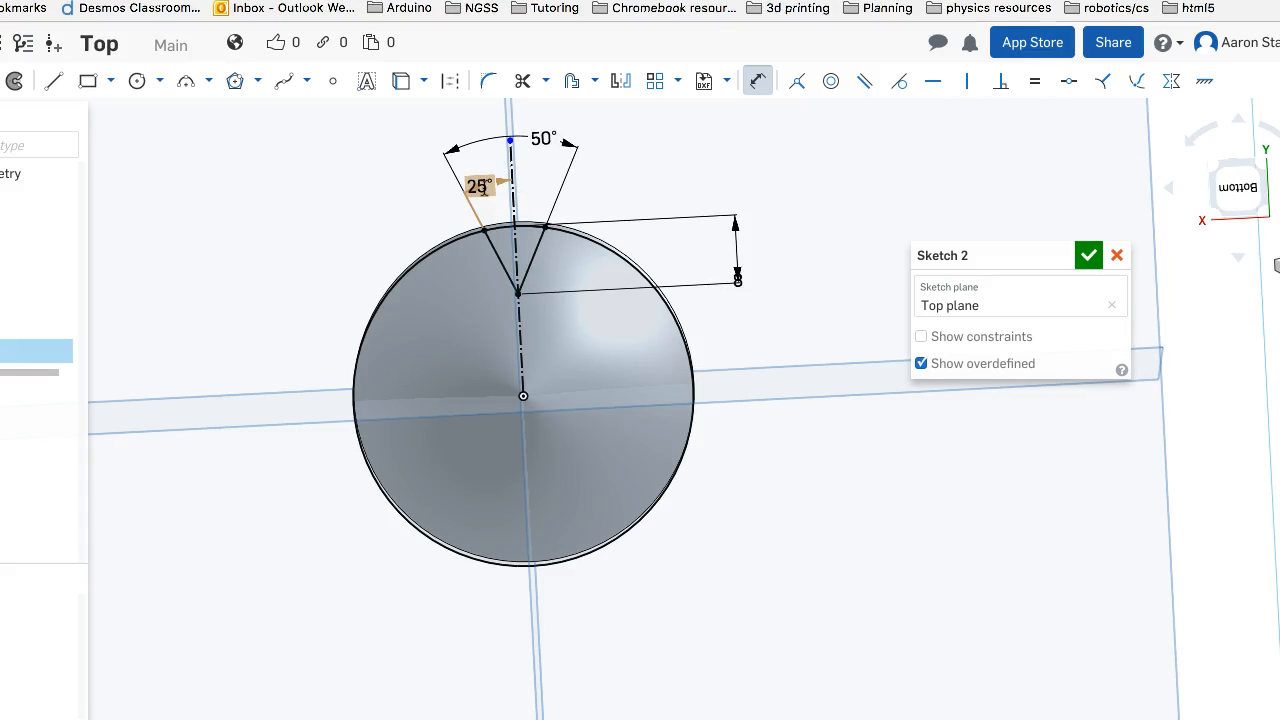
Extrude only the V-shaped notch region of the sketch as a Remove operation instead of the whole sketch
right_click_drag(622, 203, 619, 210)
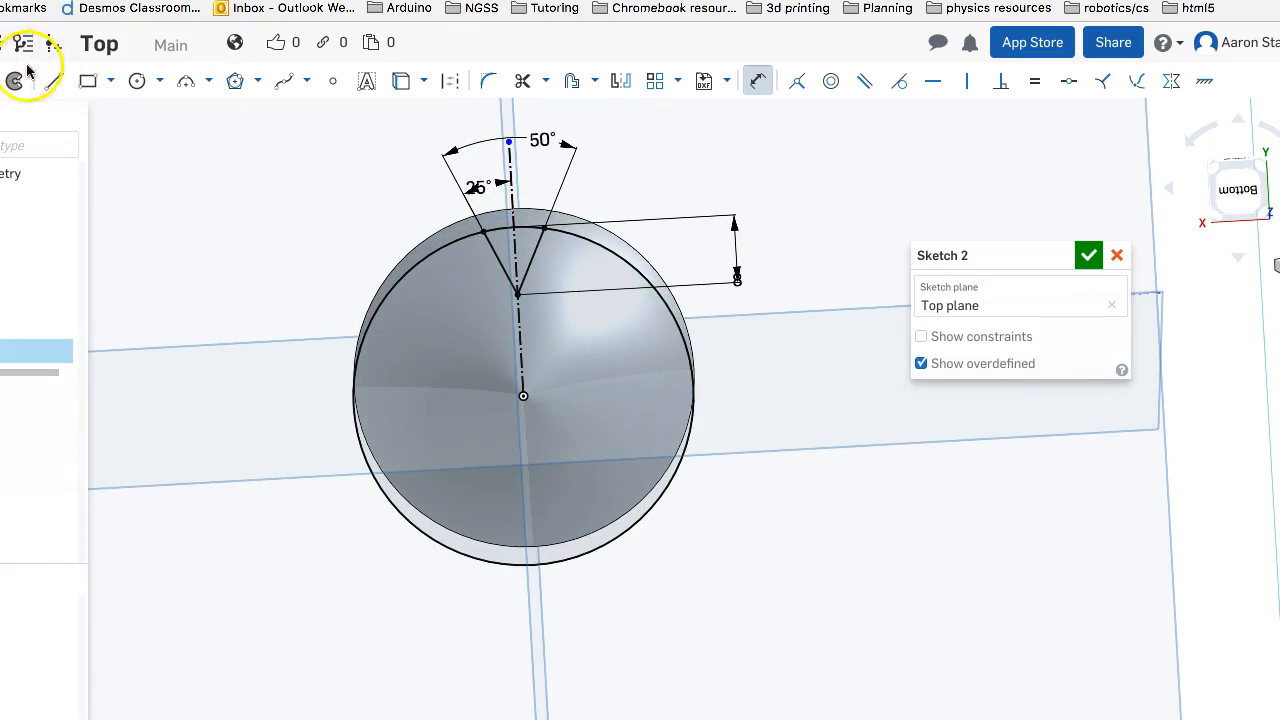
left_click(0, 81)
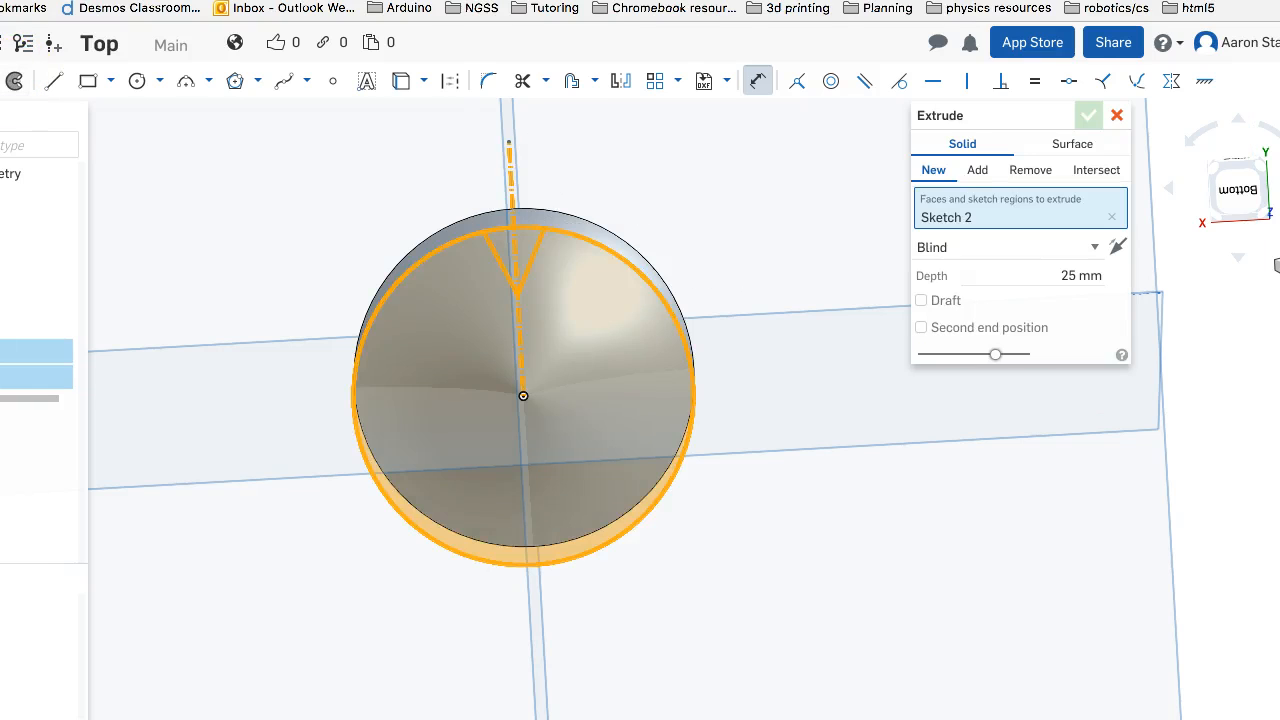
left_click(515, 255)
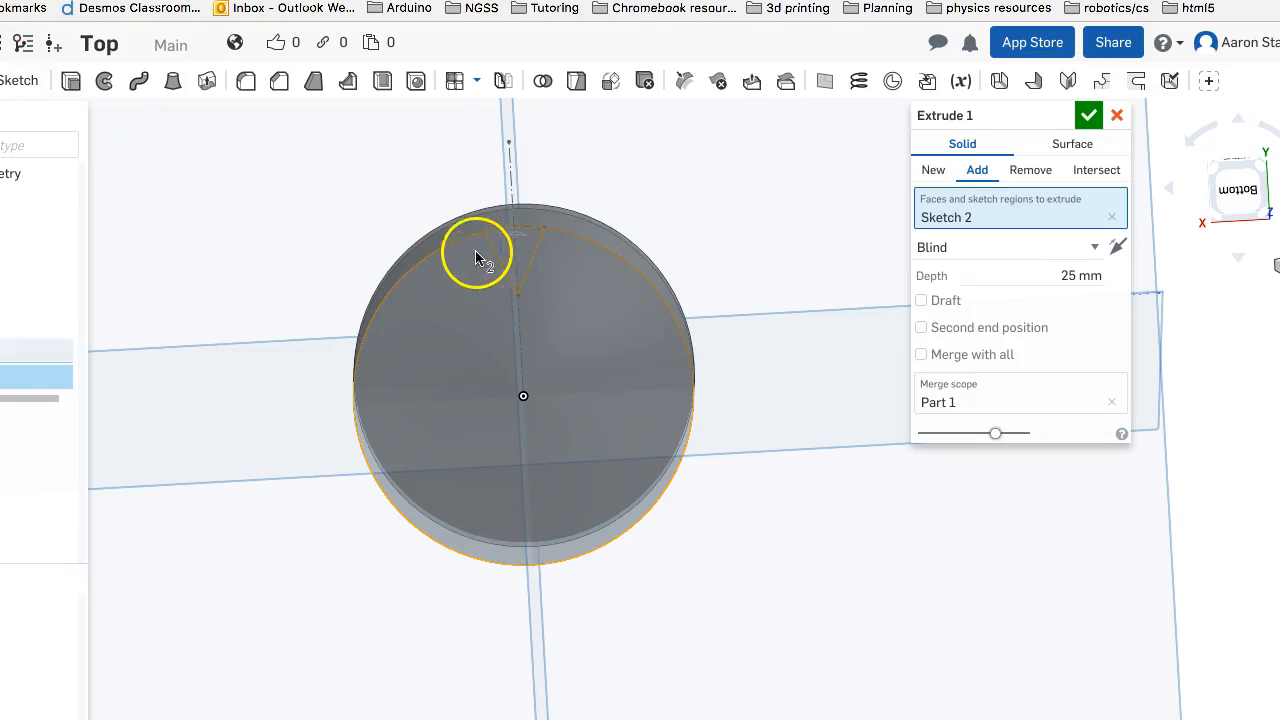
left_click(1112, 218)
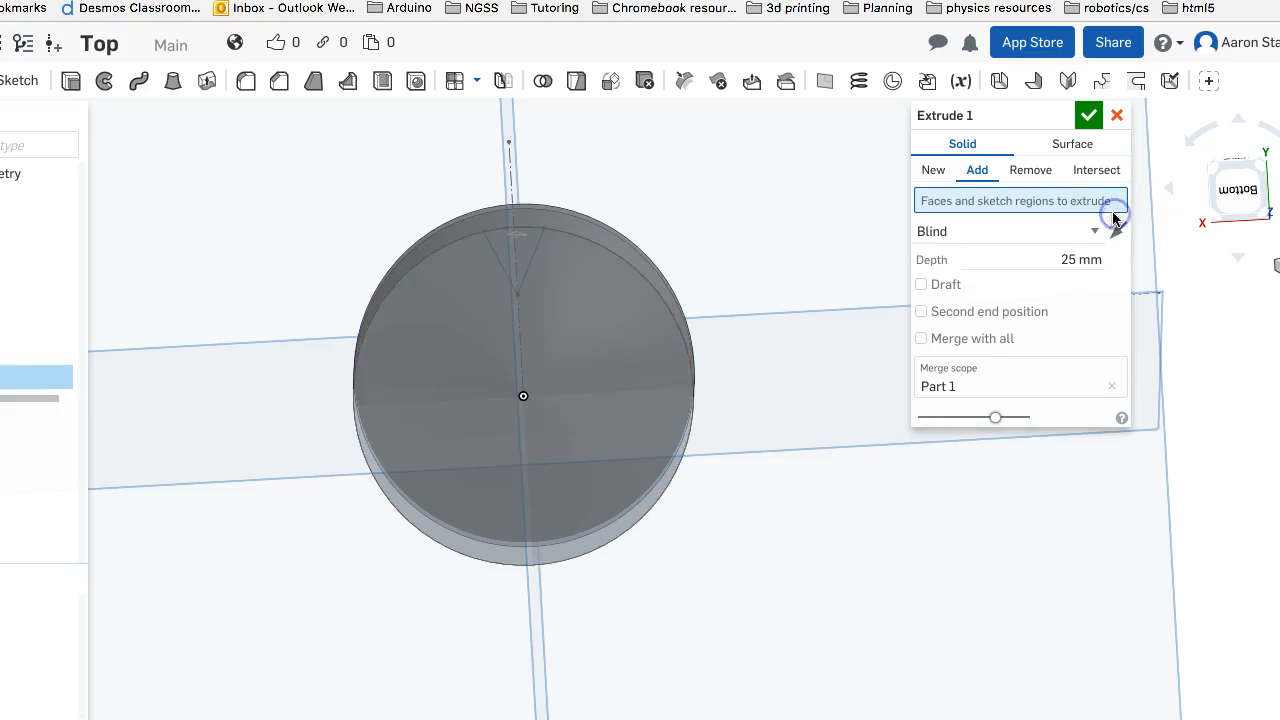
left_click(513, 248)
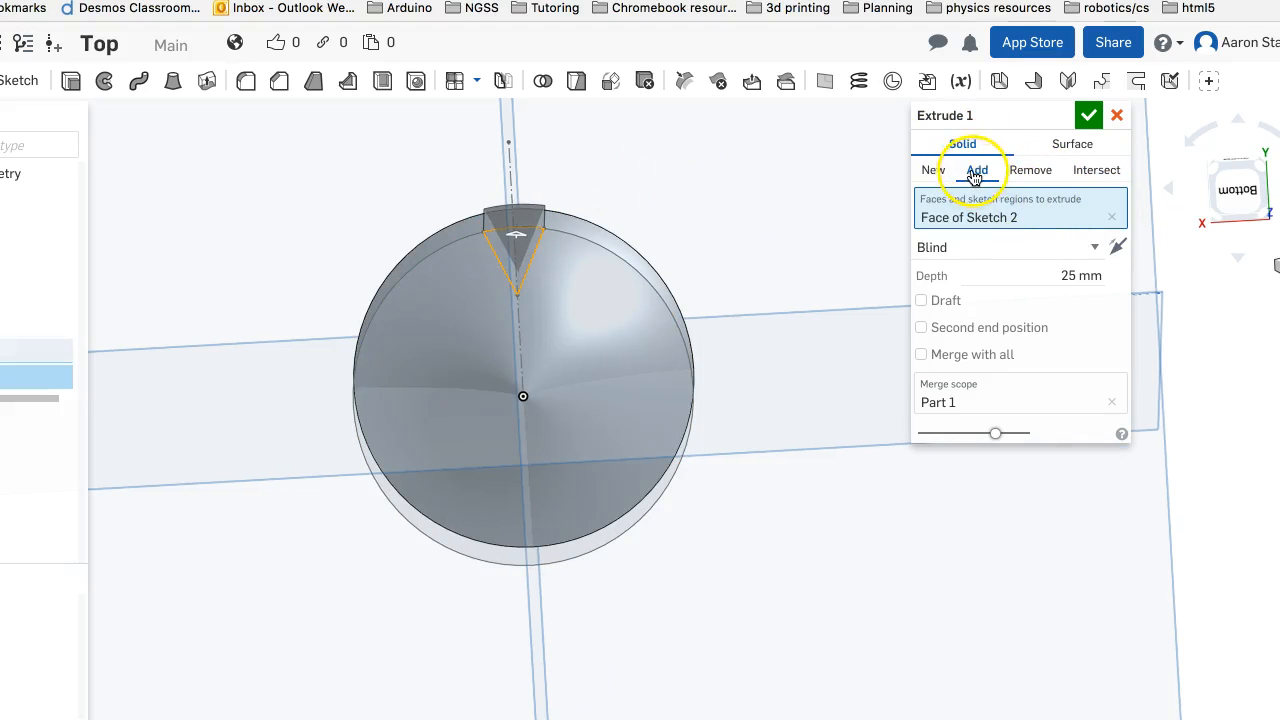
left_click(1030, 170)
Reverse the notch cut toward the spinning top and extend its depth to about 33.4 mm so it passes through the rim
right_click_drag(873, 225, 760, 286)
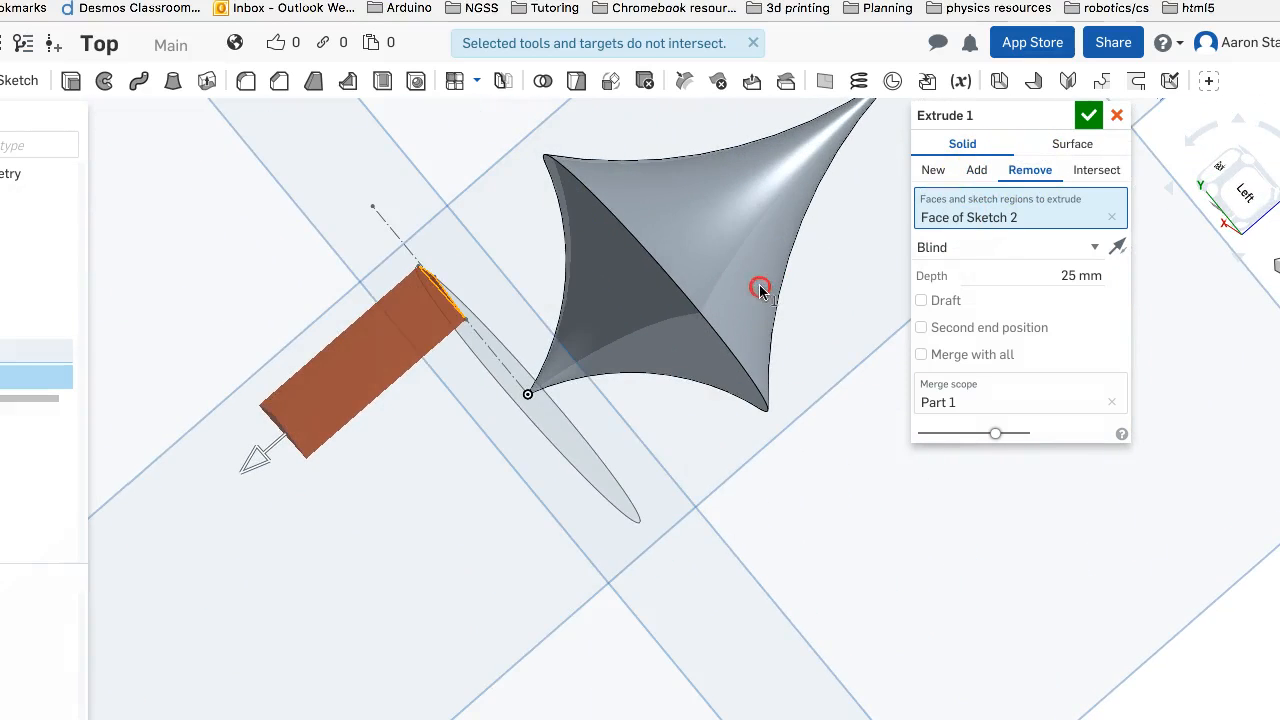
left_click(1116, 246)
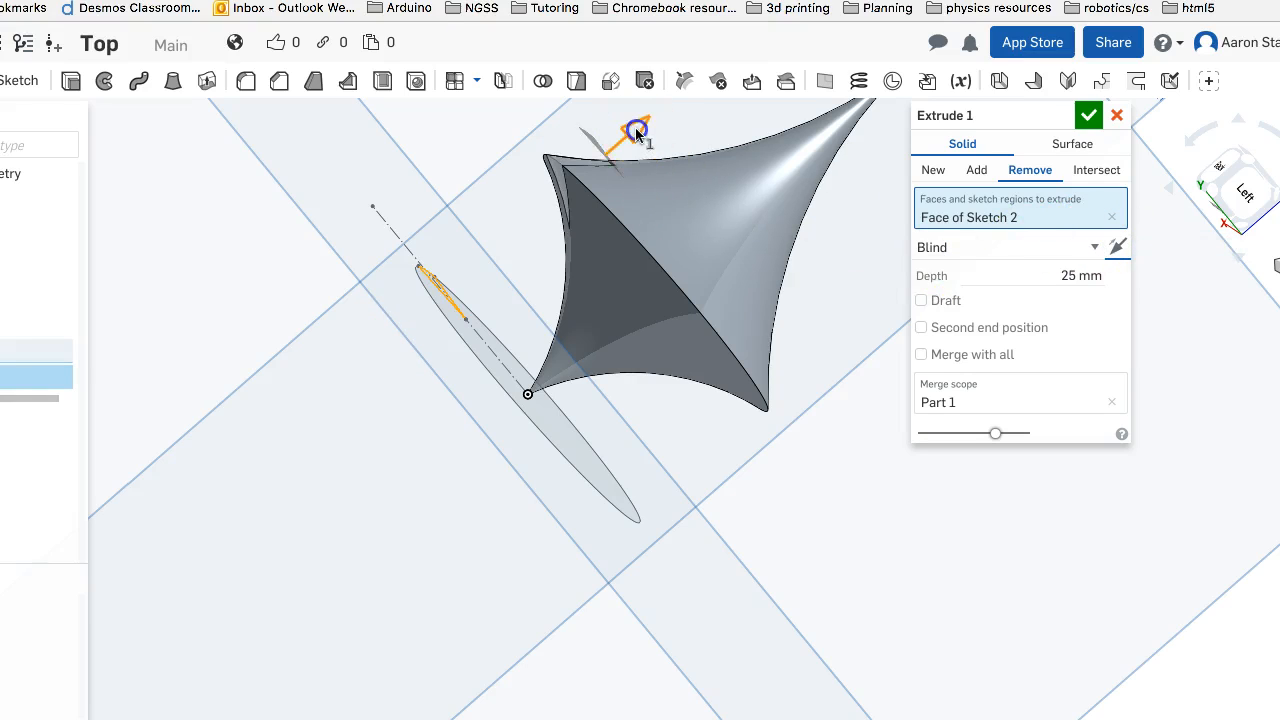
left_click_drag(671, 119, 679, 113)
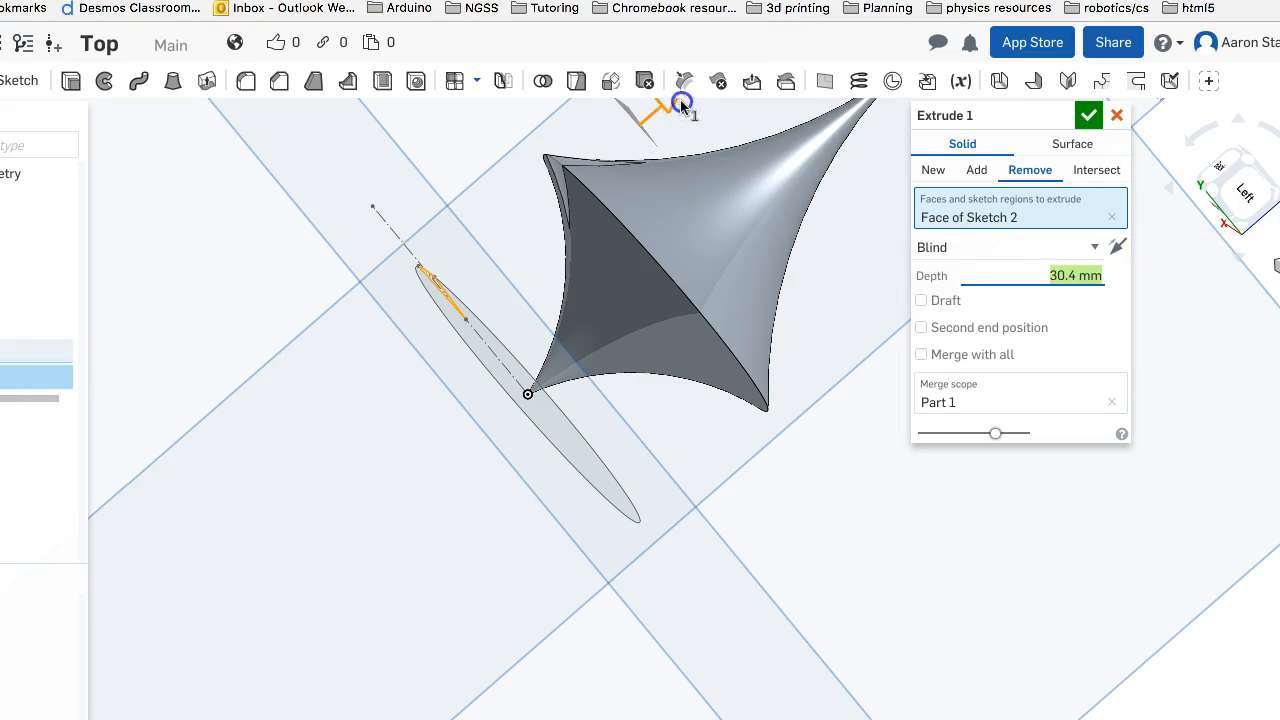
right_click_drag(523, 222, 431, 335)
right_click_drag(466, 482, 440, 451)
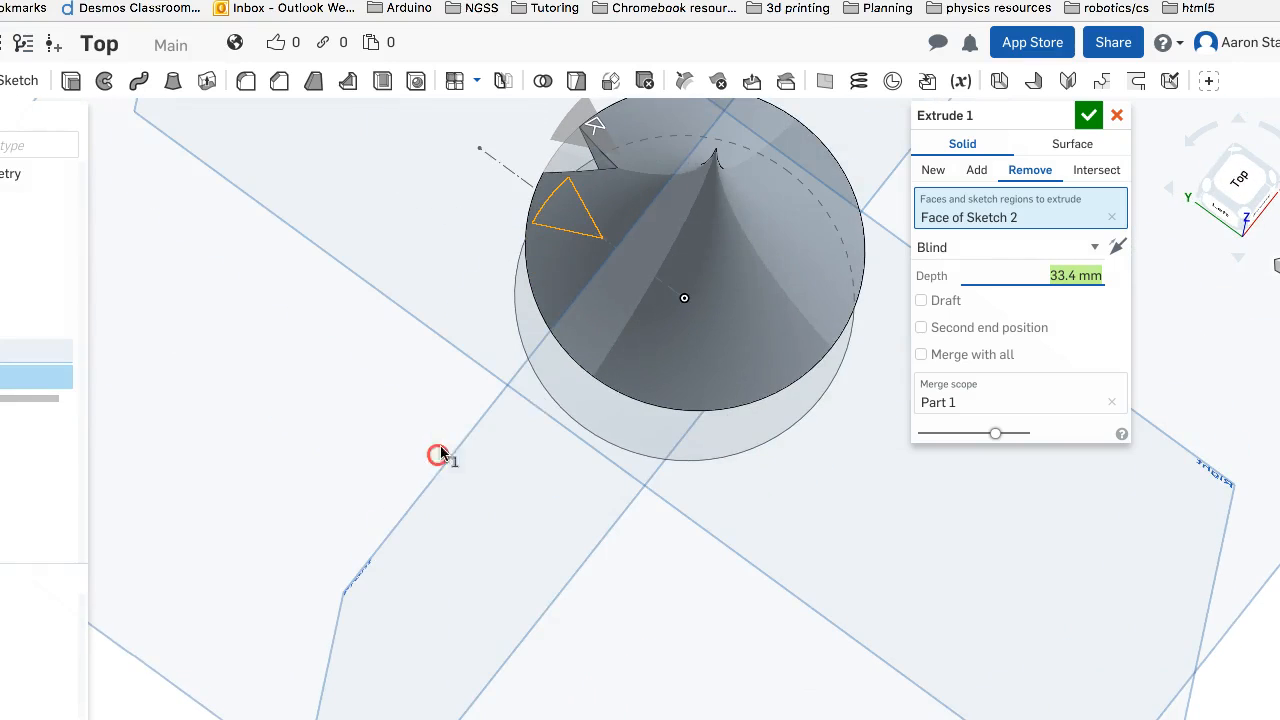
left_click(1210, 212)
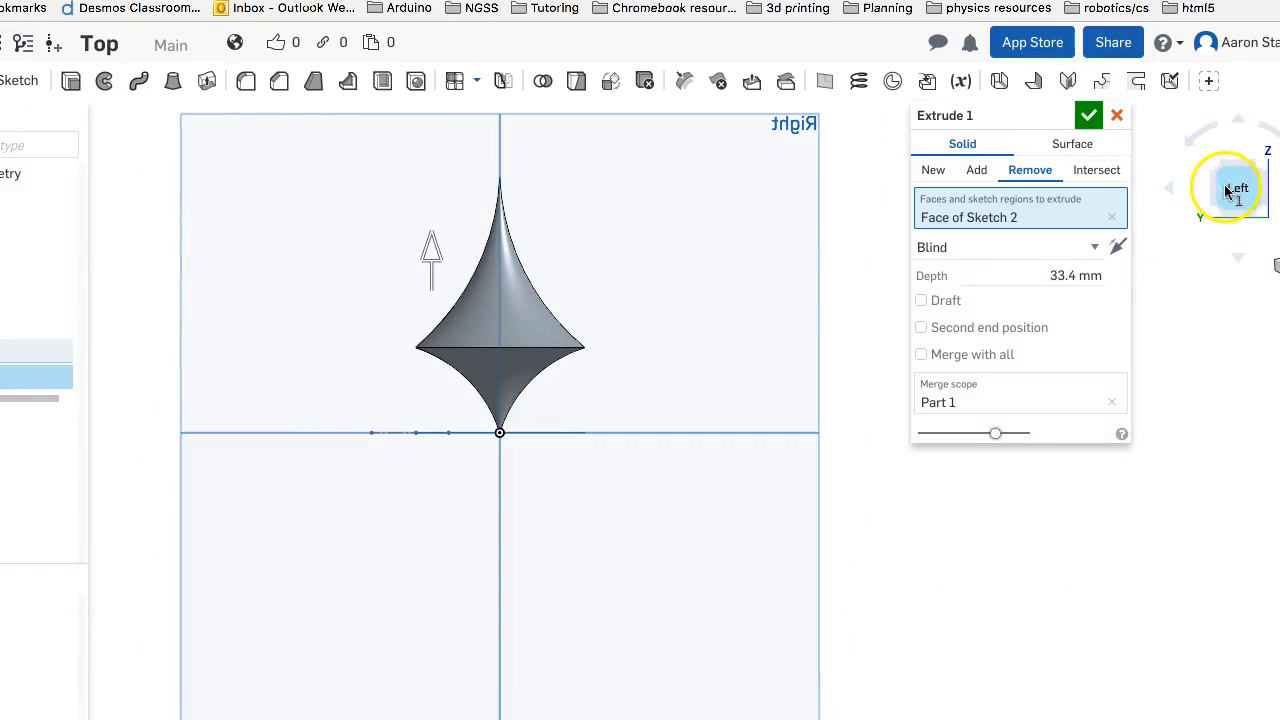
left_click(1177, 192)
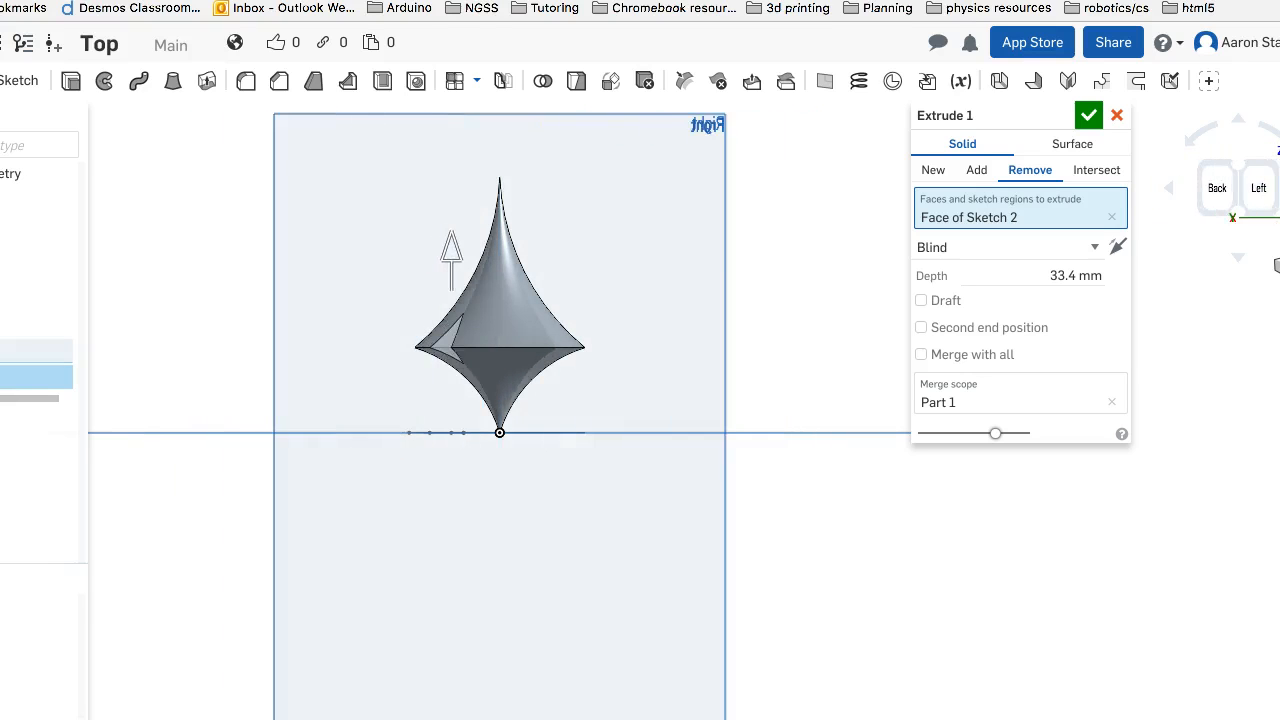
scroll(760, 355, "up", 5)
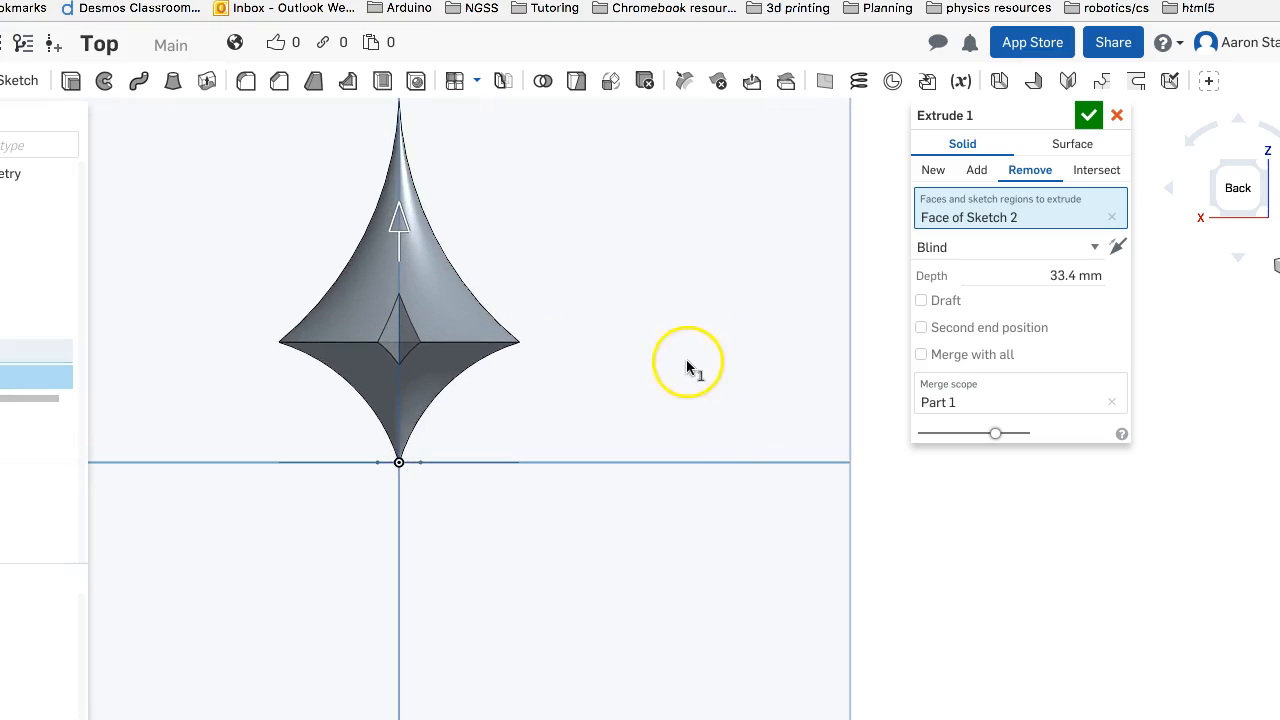
middle_click_drag(574, 354, 737, 300)
scroll(737, 300, "up", 5)
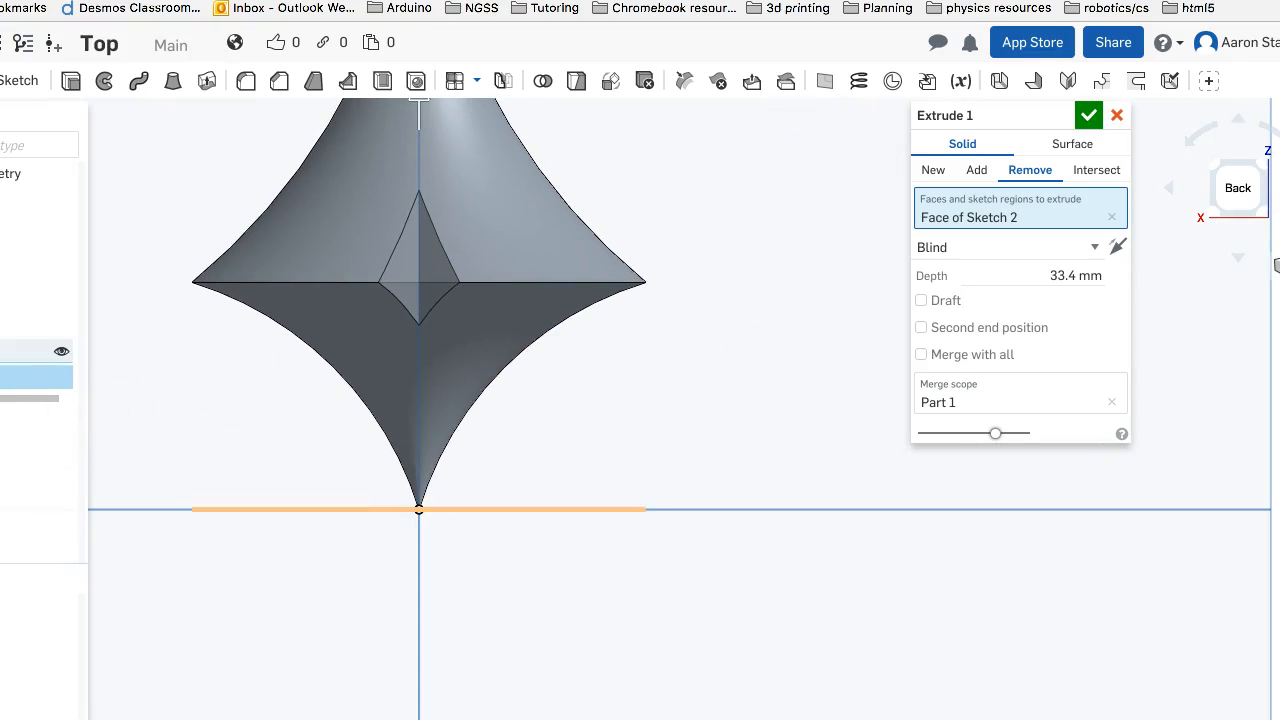
Edit the notch sketch to set the notch's depth dimension to 12 mm and accept the sketch
double_click(22, 351)
right_click_drag(143, 490, 155, 423)
left_click(706, 469)
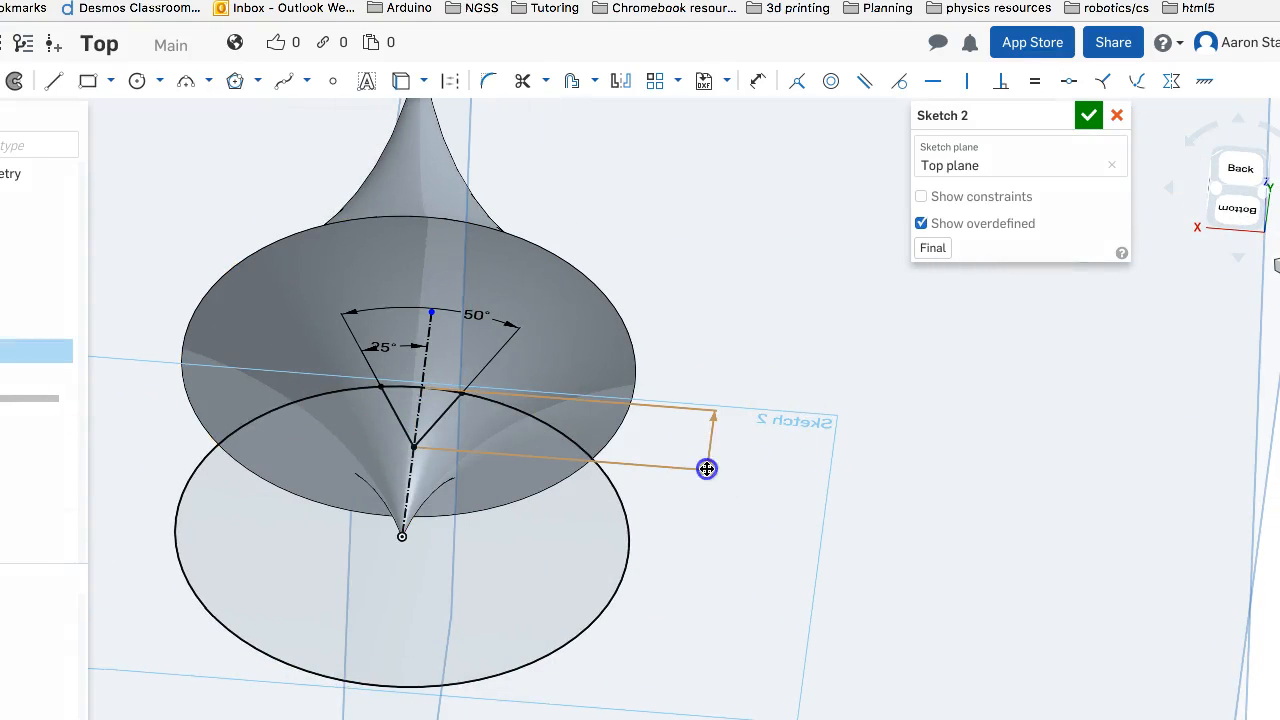
double_click(744, 458)
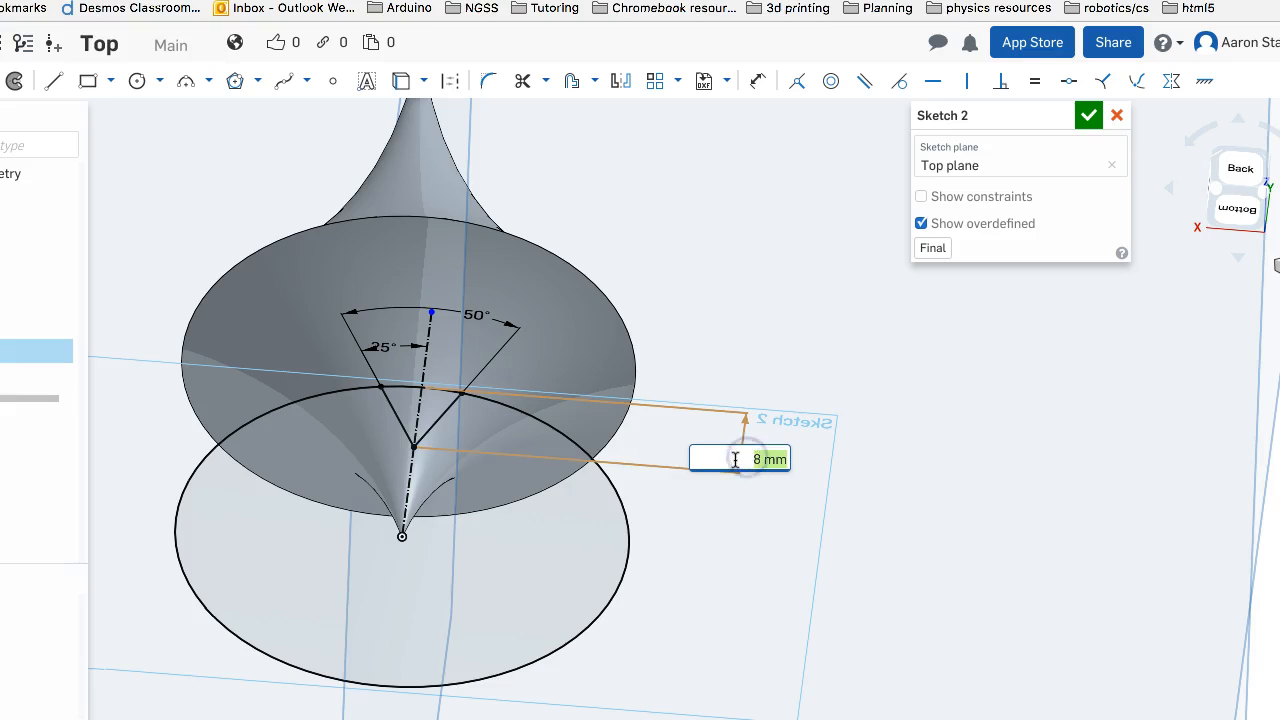
type("12")
key("Return")
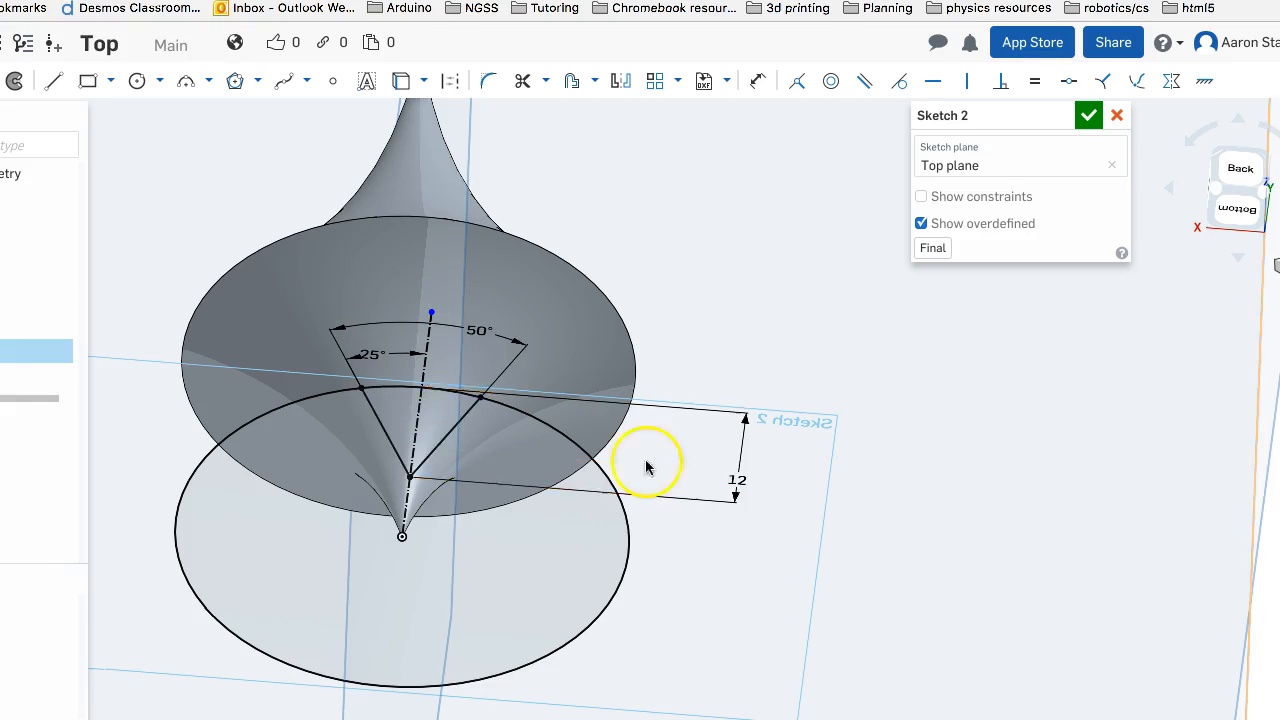
right_click_drag(541, 158, 551, 204)
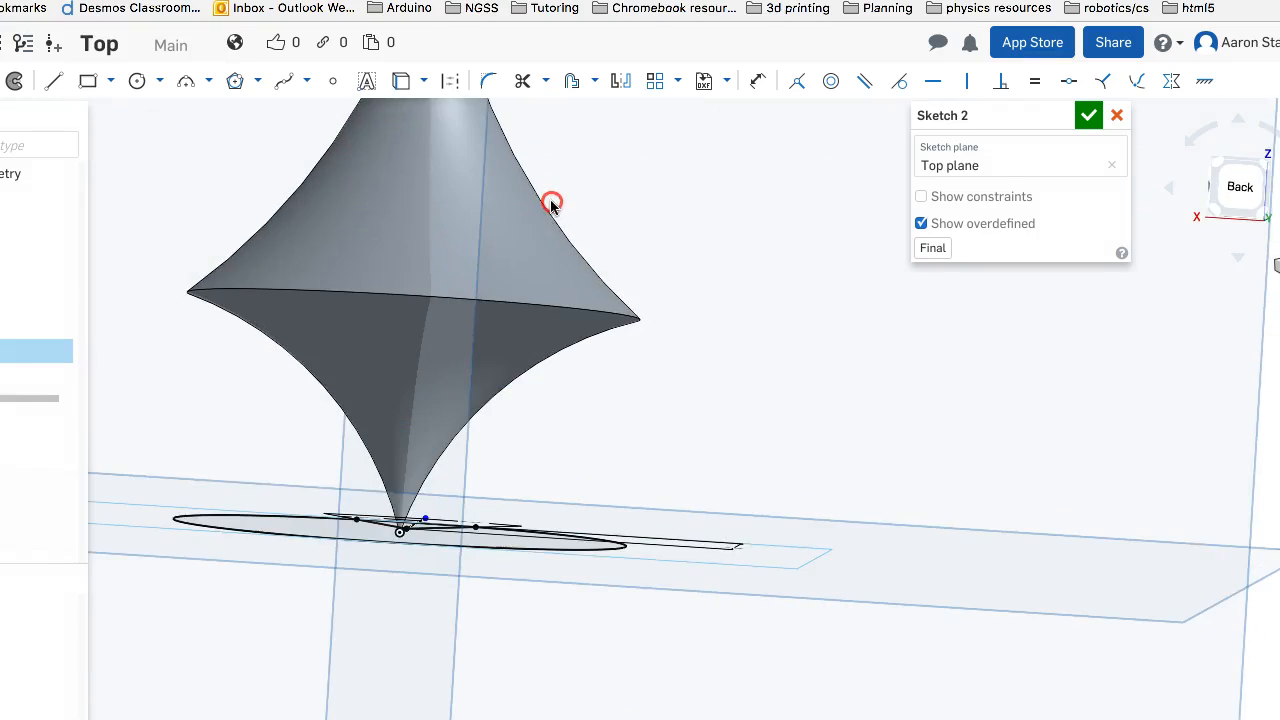
right_click_drag(702, 184, 712, 198)
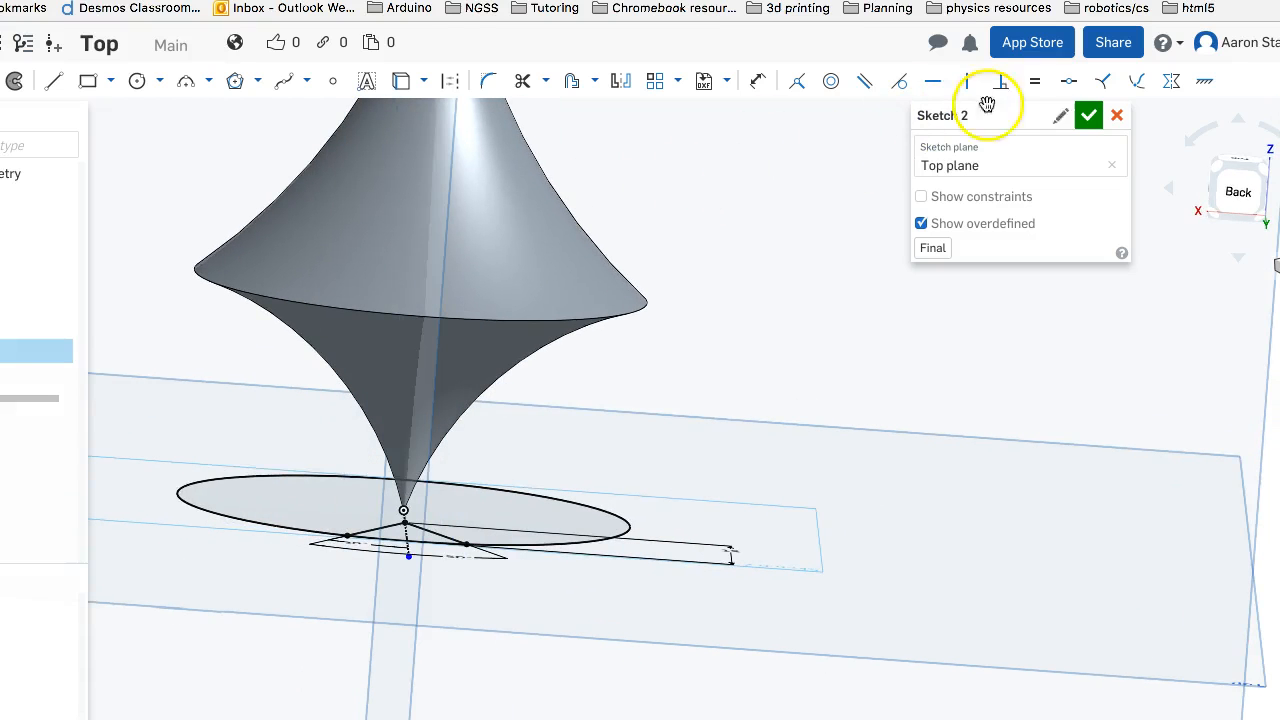
left_click(1088, 115)
mouse_move(1077, 114)
right_mouse_down()
mouse_move(823, 180)
mouse_move(824, 218)
mouse_move(820, 166)
mouse_move(818, 182)
right_mouse_up()
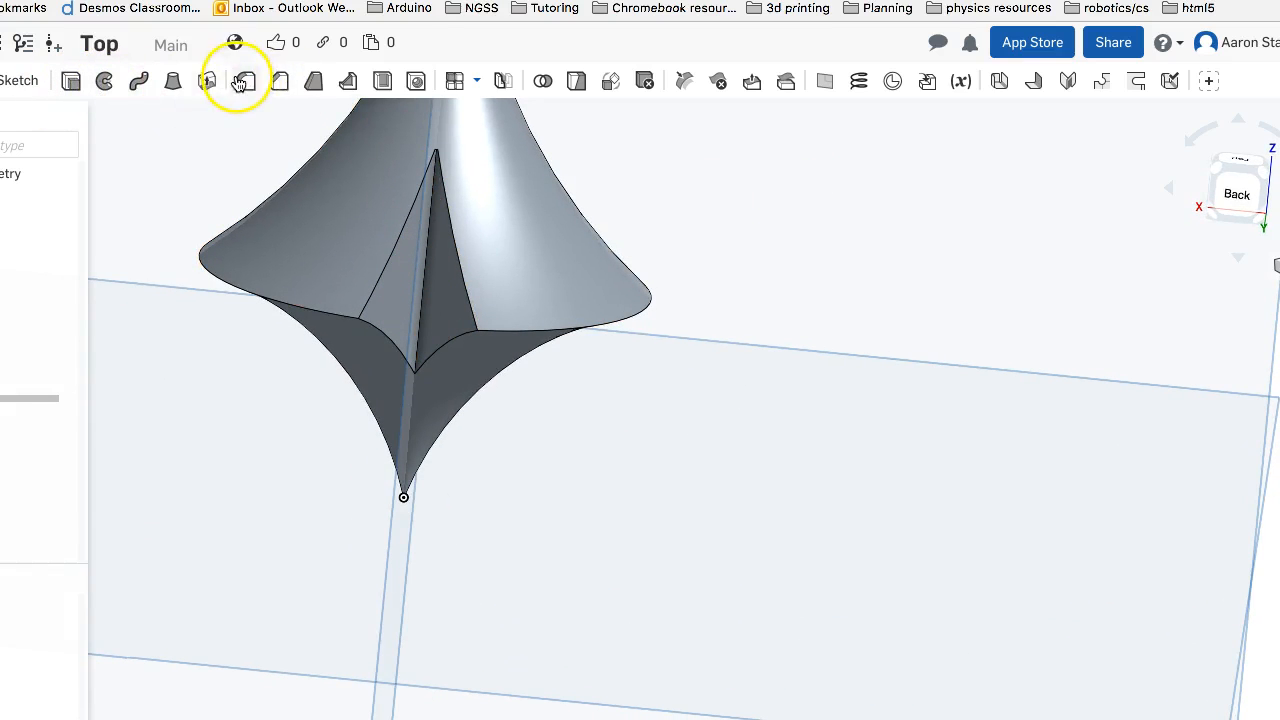
Try to fillet the notch's two outer side edges on the upper surface with a 5 mm radius
left_click(246, 82)
left_click(394, 255)
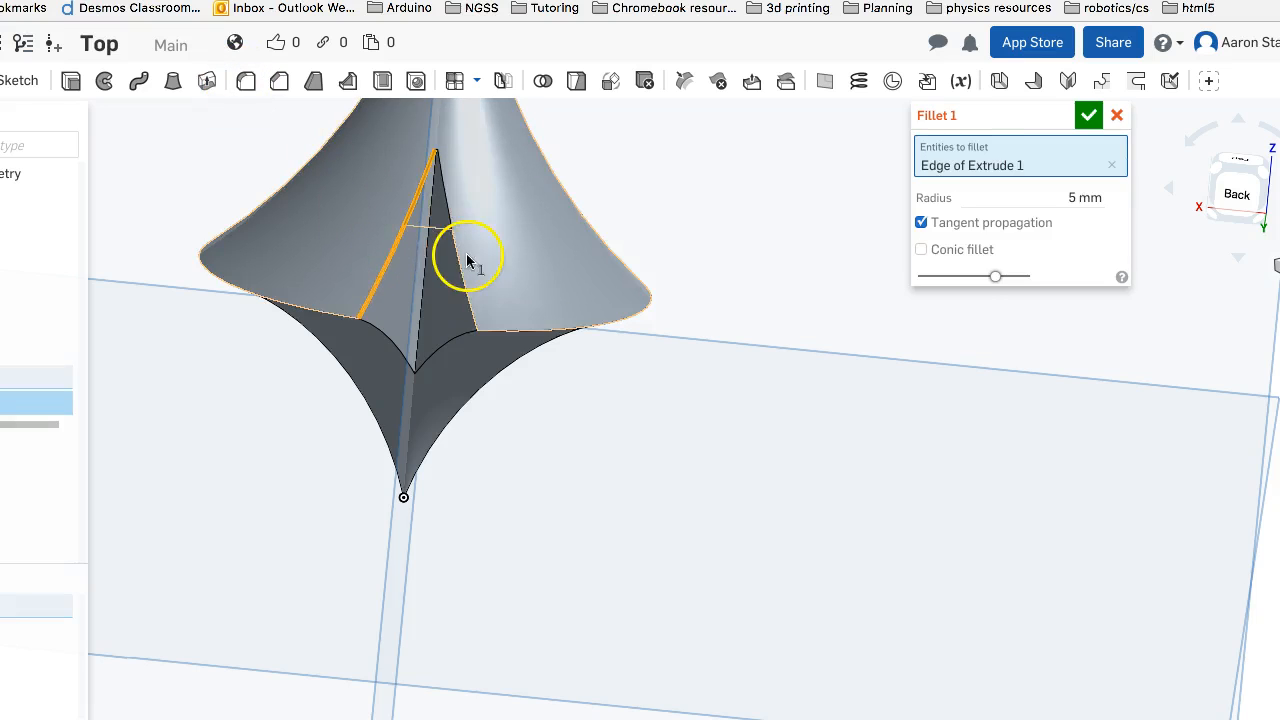
left_click(462, 258)
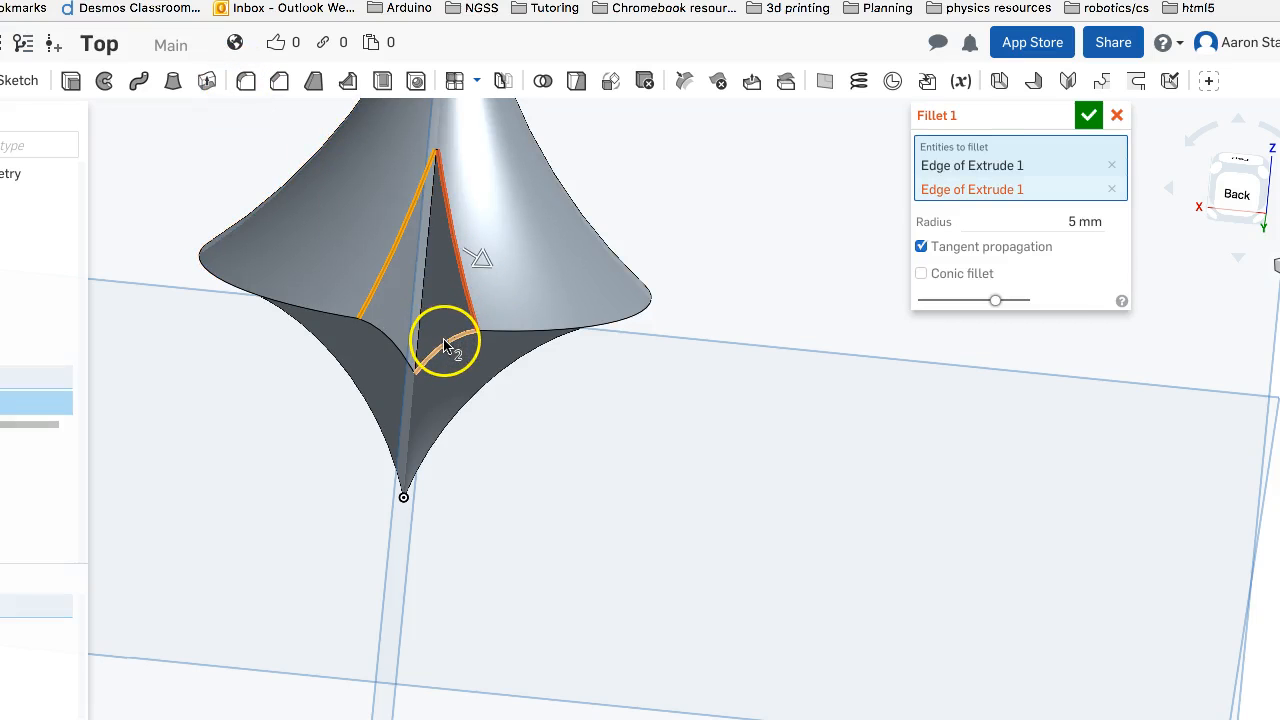
left_click(400, 228)
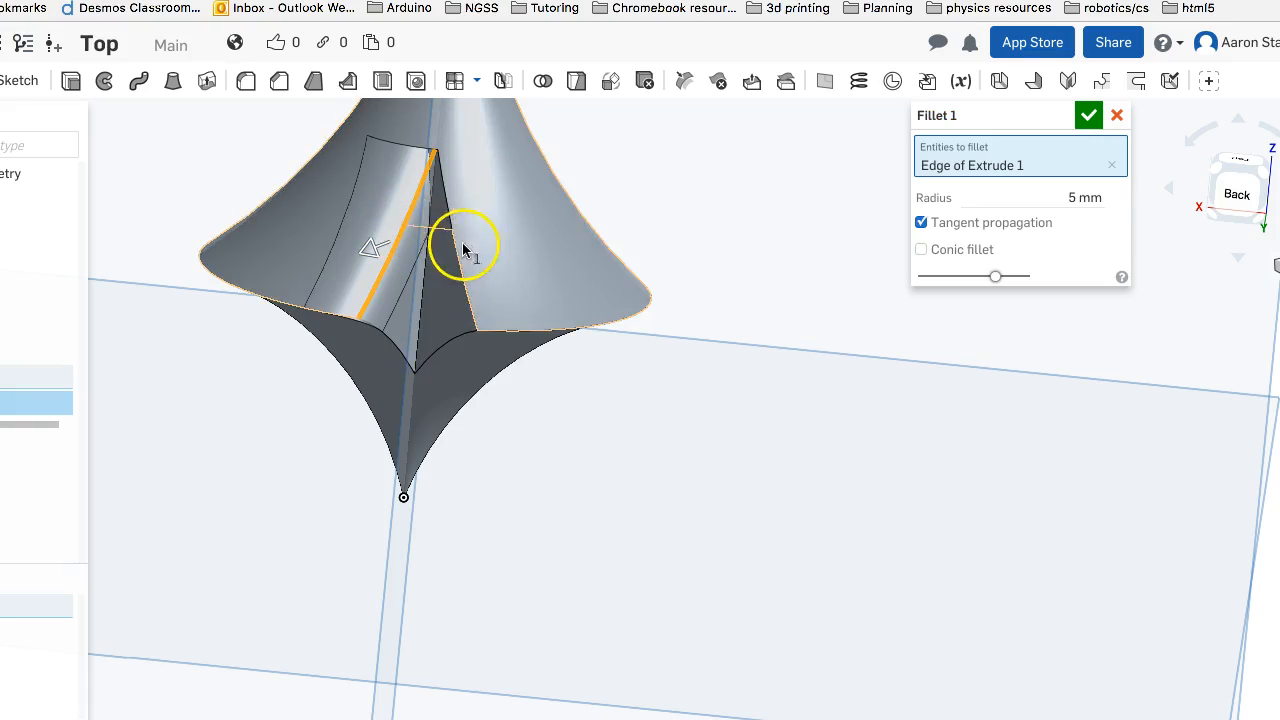
left_click(412, 228)
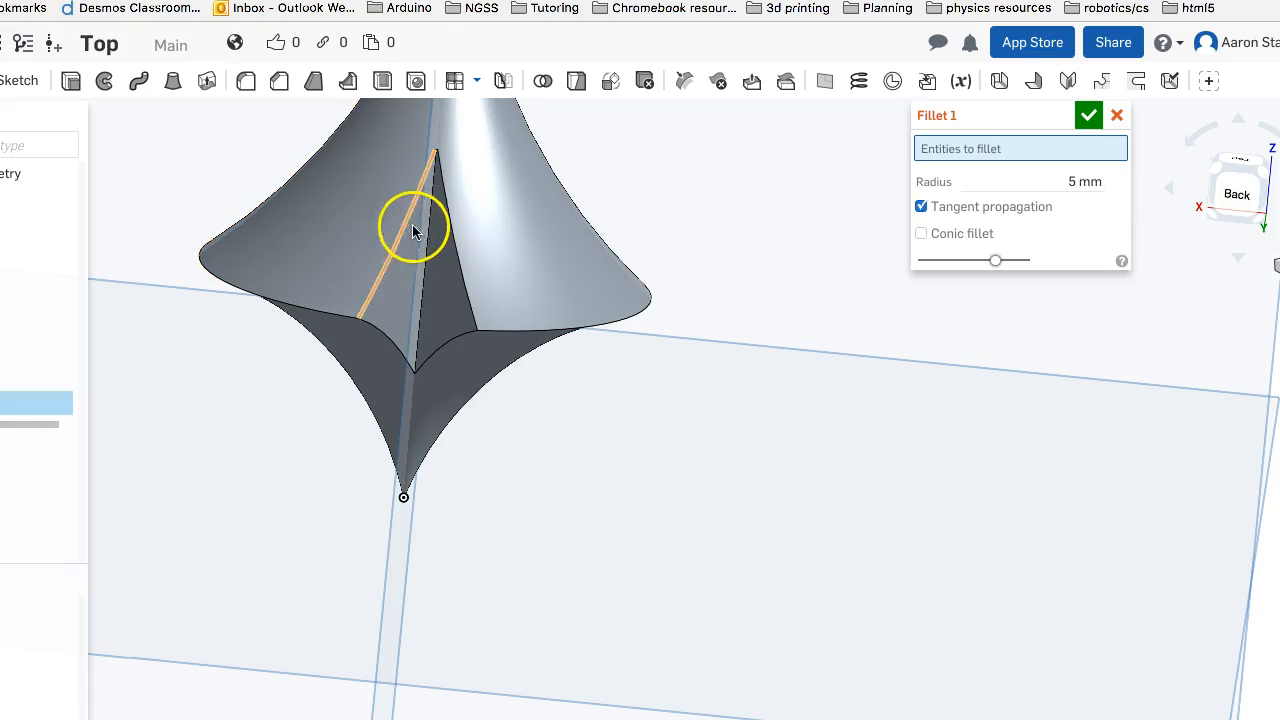
Try a 5 mm fillet on the notch's inner apex edge together with the top's rim edge
left_click(420, 318)
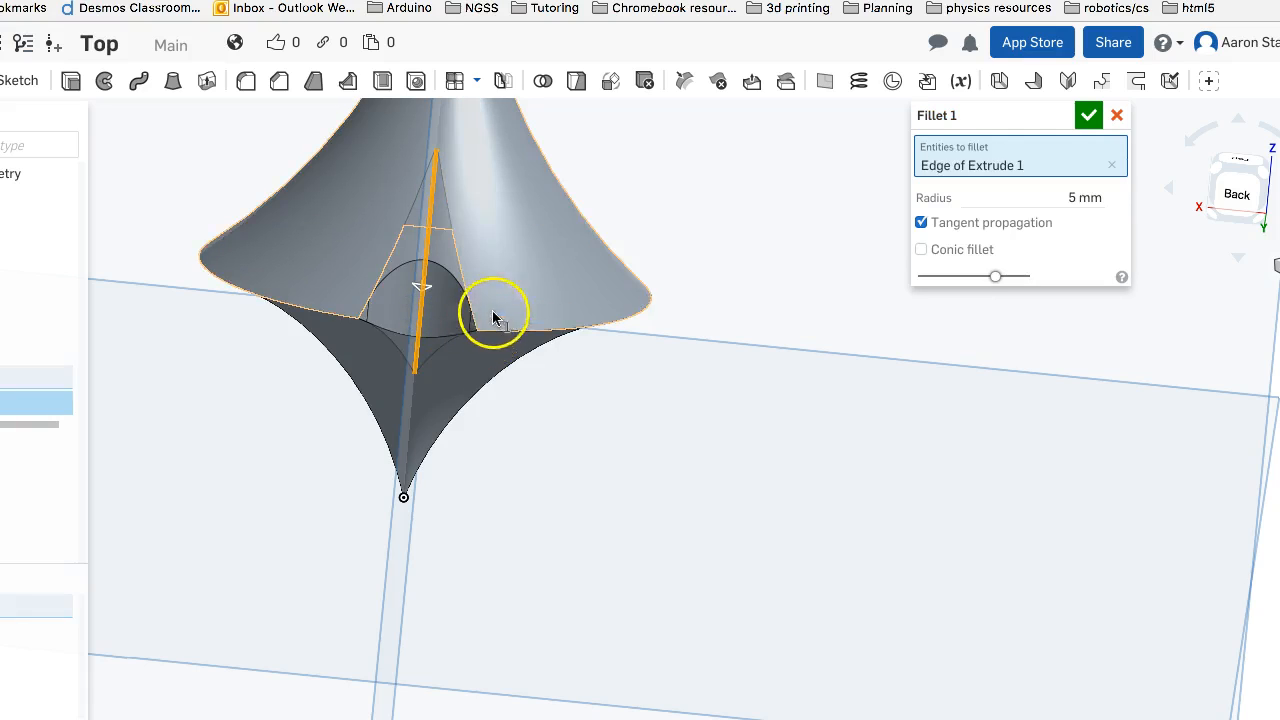
left_click(513, 329)
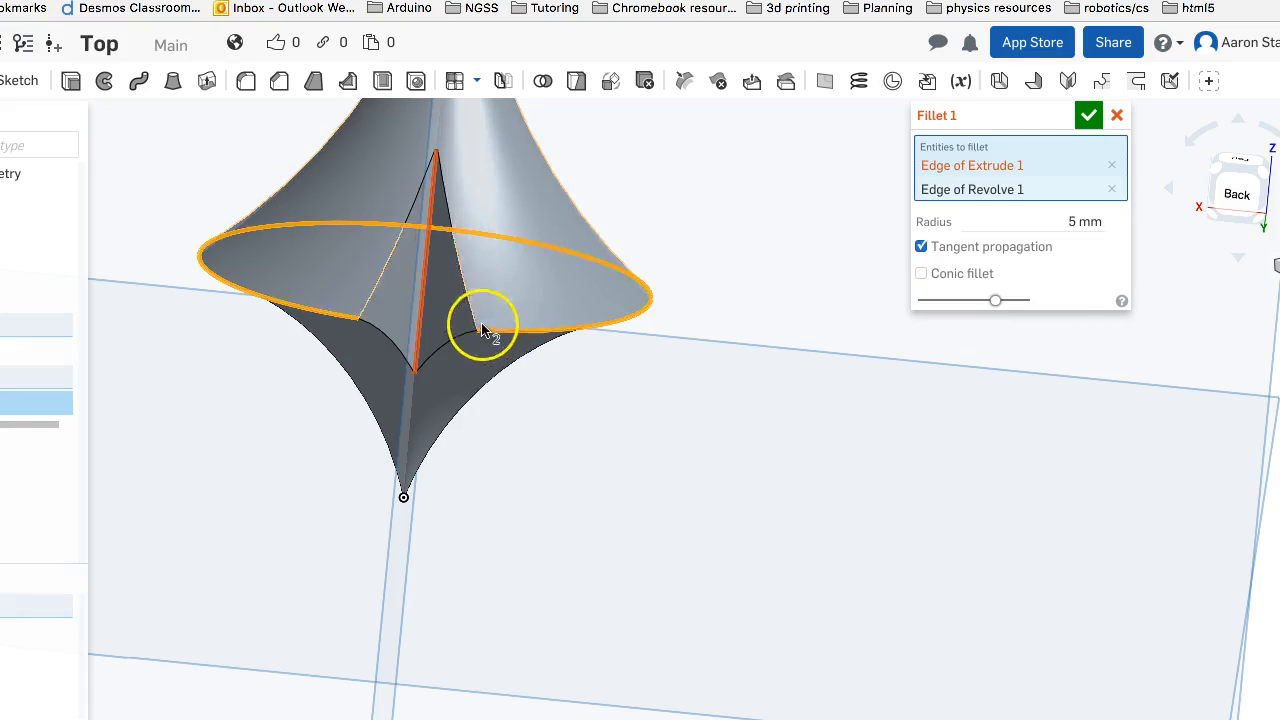
key("super+z")
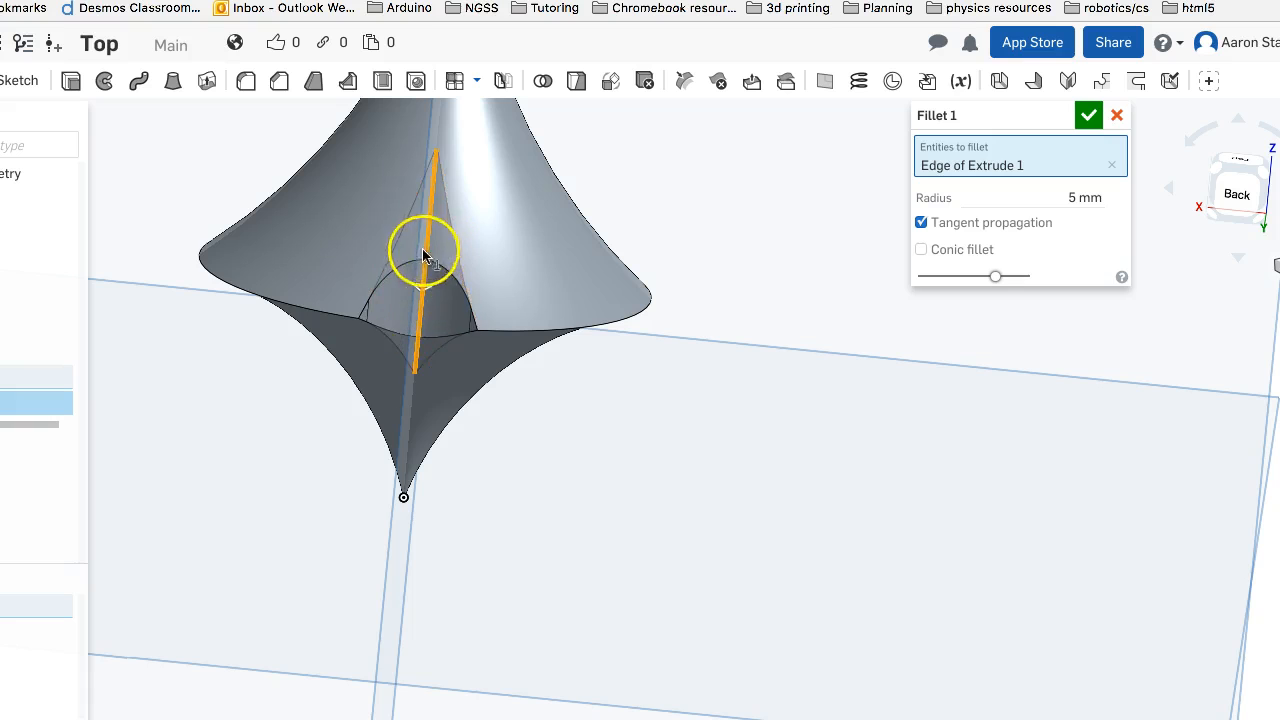
mouse_move(437, 306)
right_mouse_down()
mouse_move(426, 262)
mouse_move(425, 309)
right_mouse_up()
left_click(426, 309)
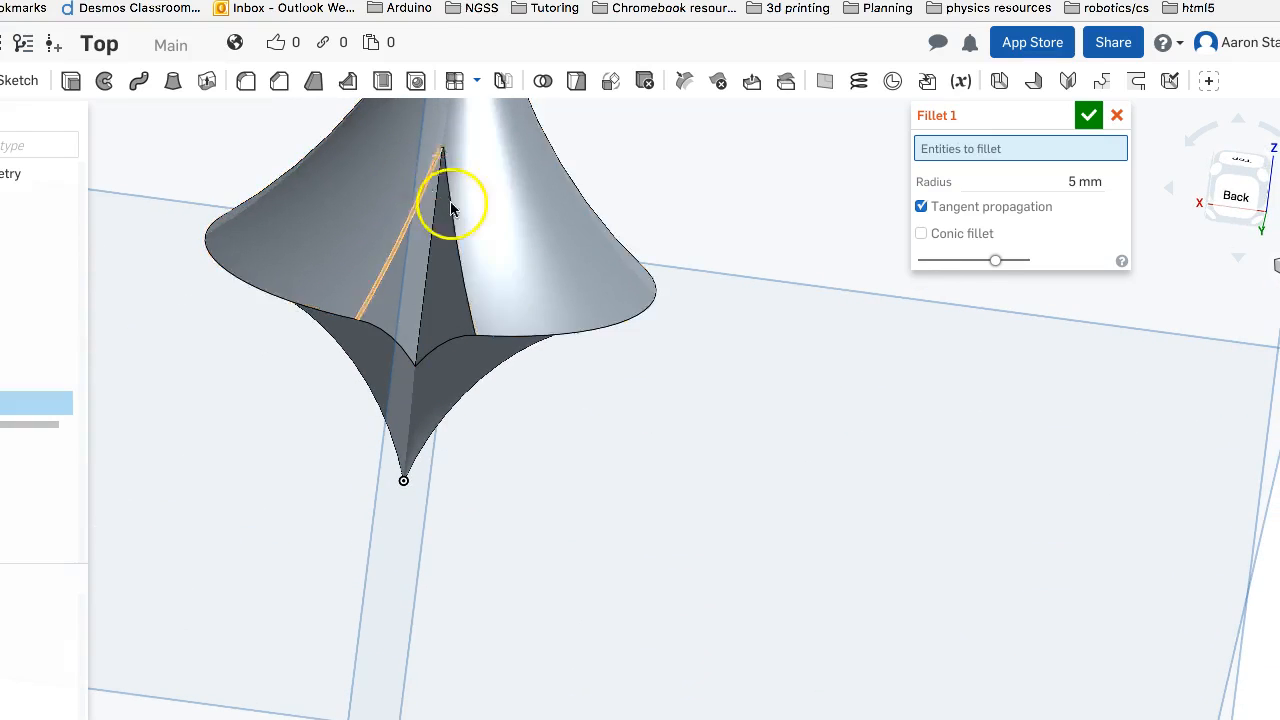
Try a 5 mm fillet on the upper revolved face around the notch, and clear the selection
mouse_move(608, 370)
right_mouse_down()
mouse_move(652, 364)
mouse_move(623, 363)
mouse_move(623, 374)
right_mouse_up()
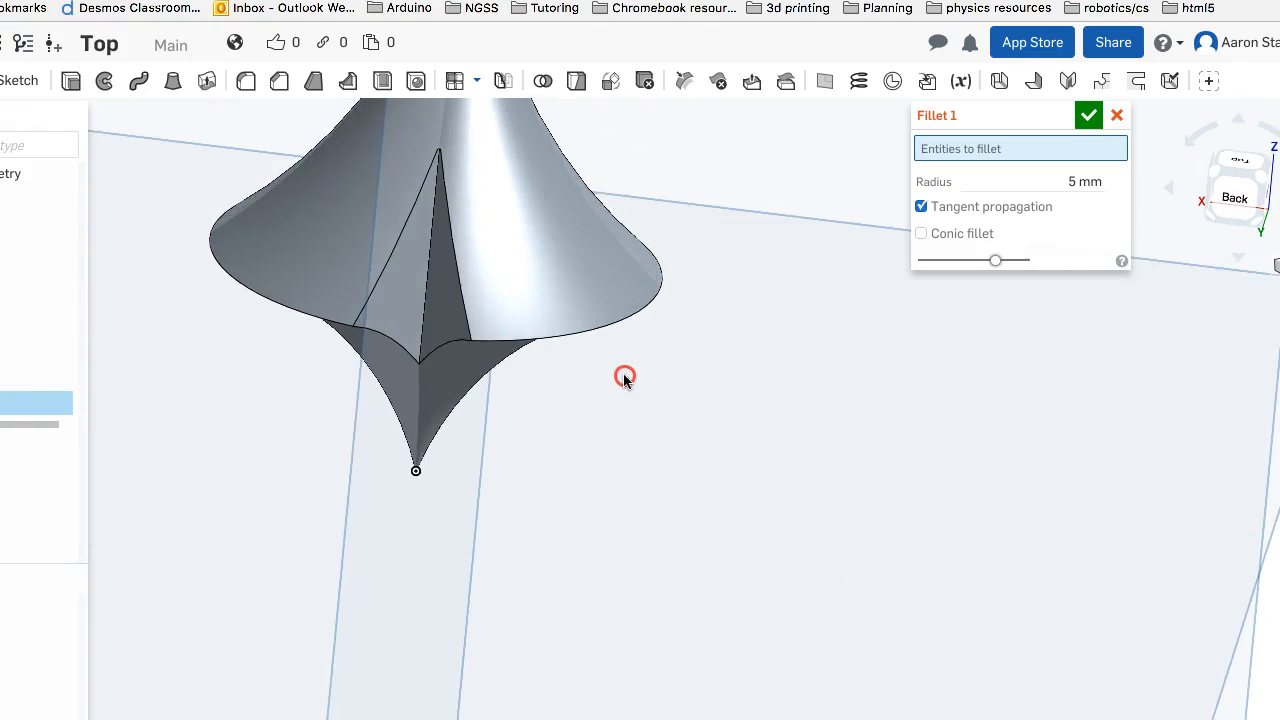
left_click(357, 268)
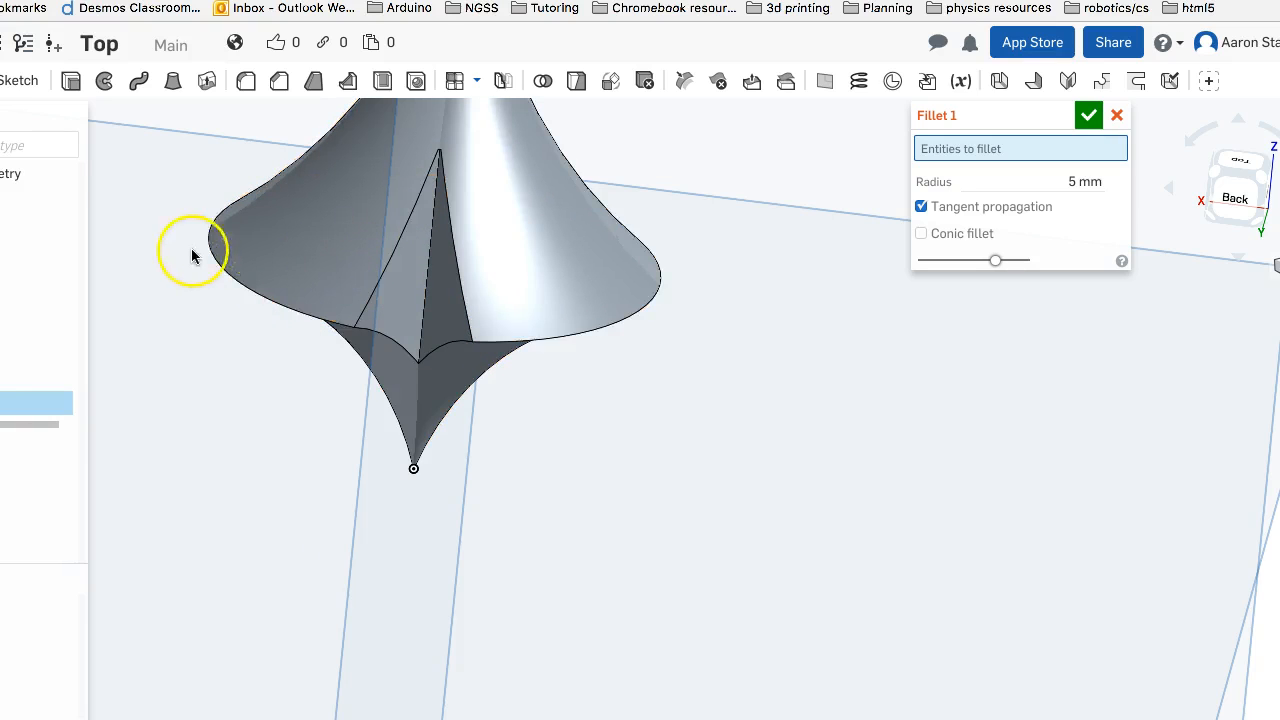
left_click(380, 273)
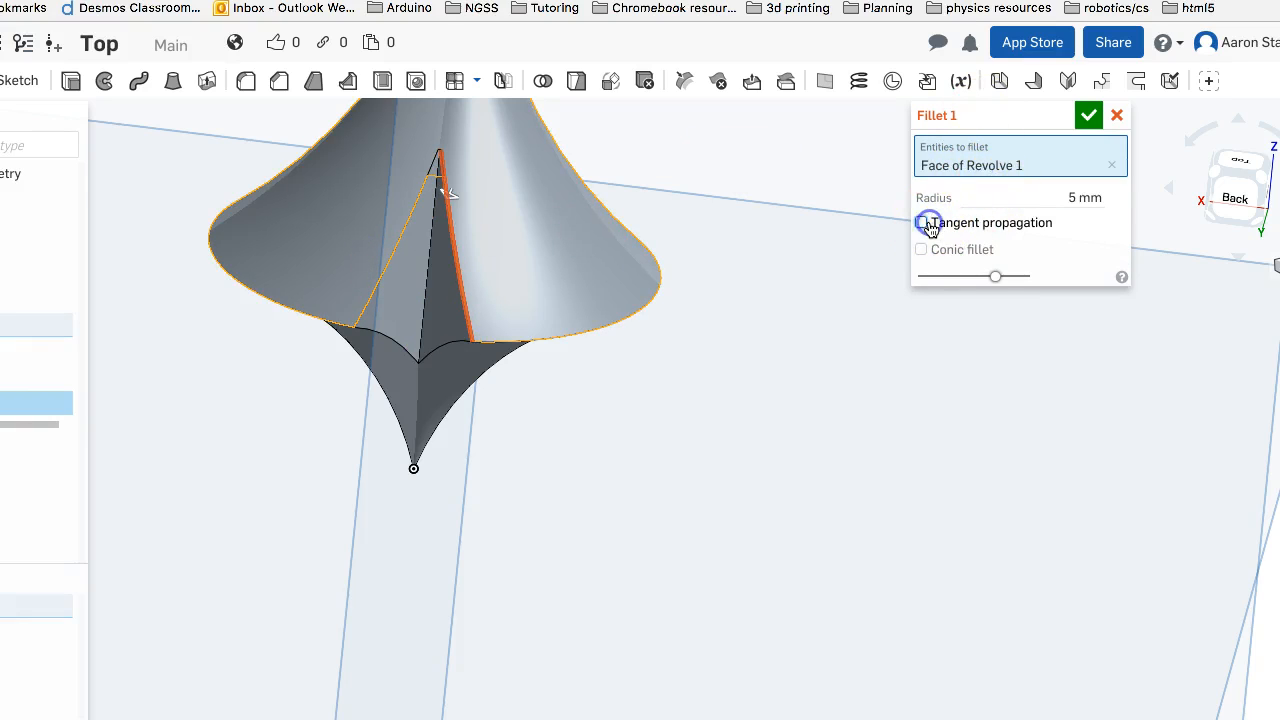
left_click(1111, 165)
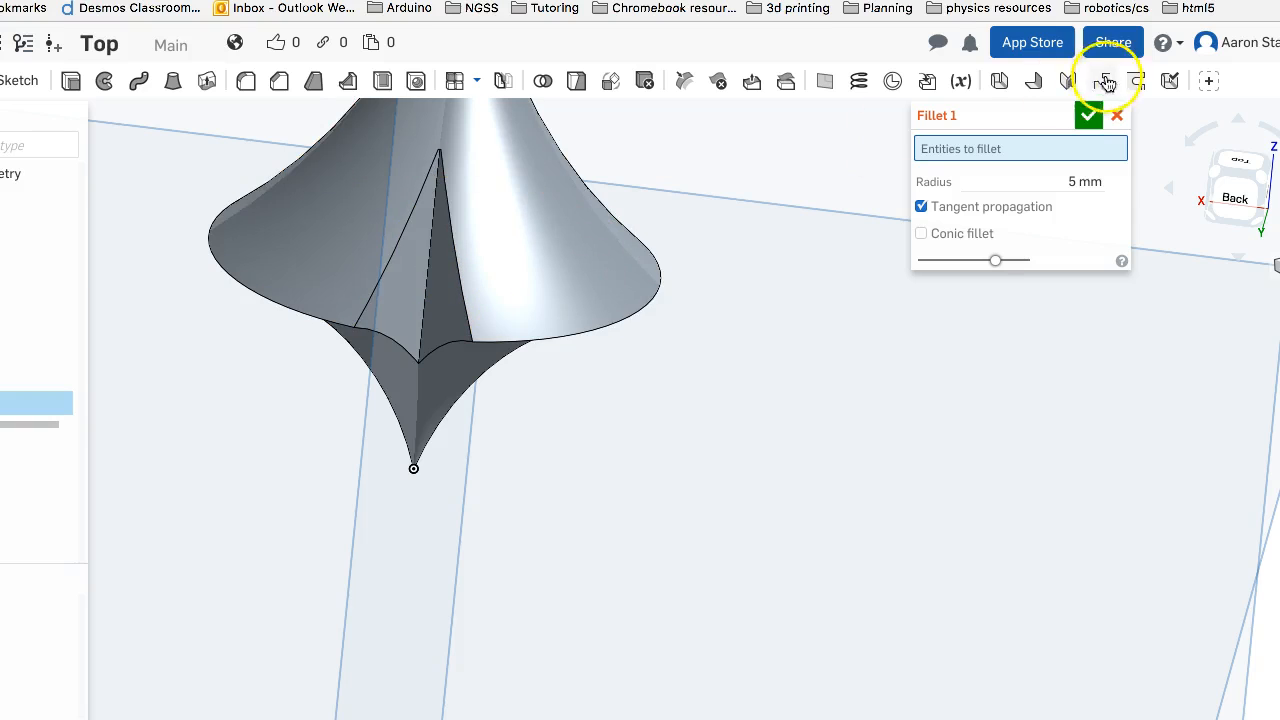
Cancel the unfinished fillet and start a circular pattern with its type set to Feature pattern
left_click(1116, 118)
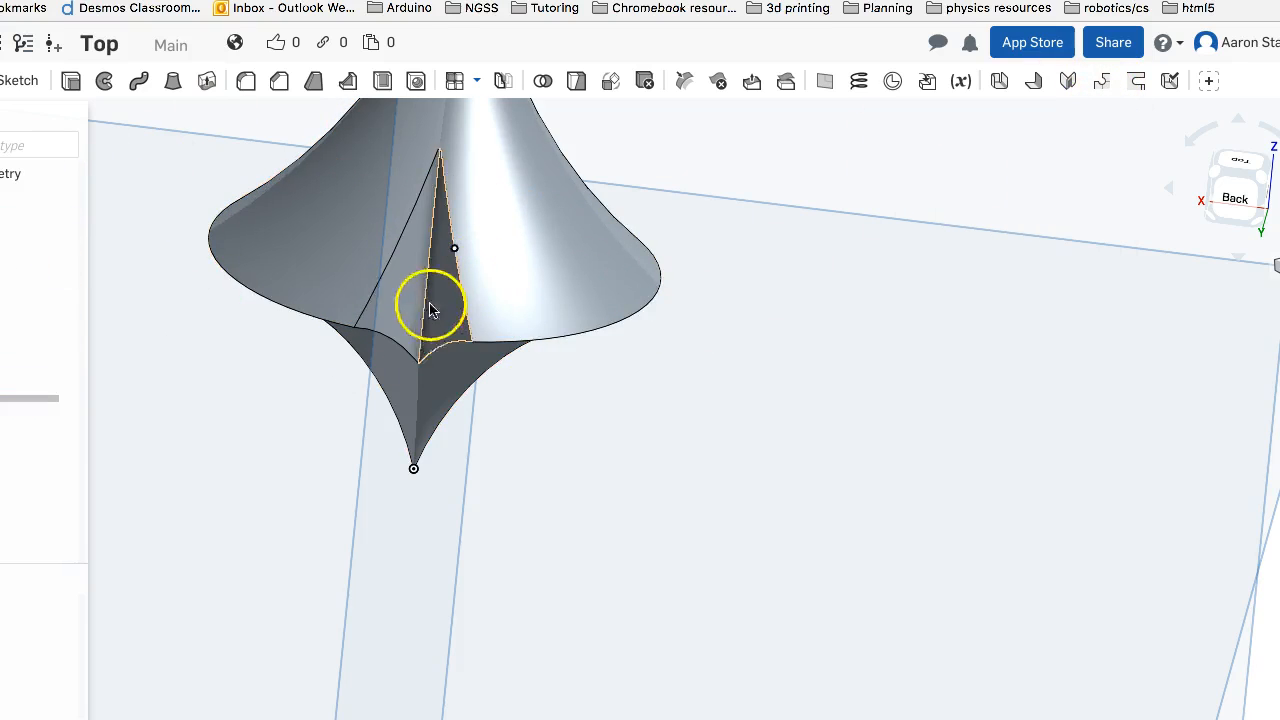
left_click(477, 80)
left_click(476, 141)
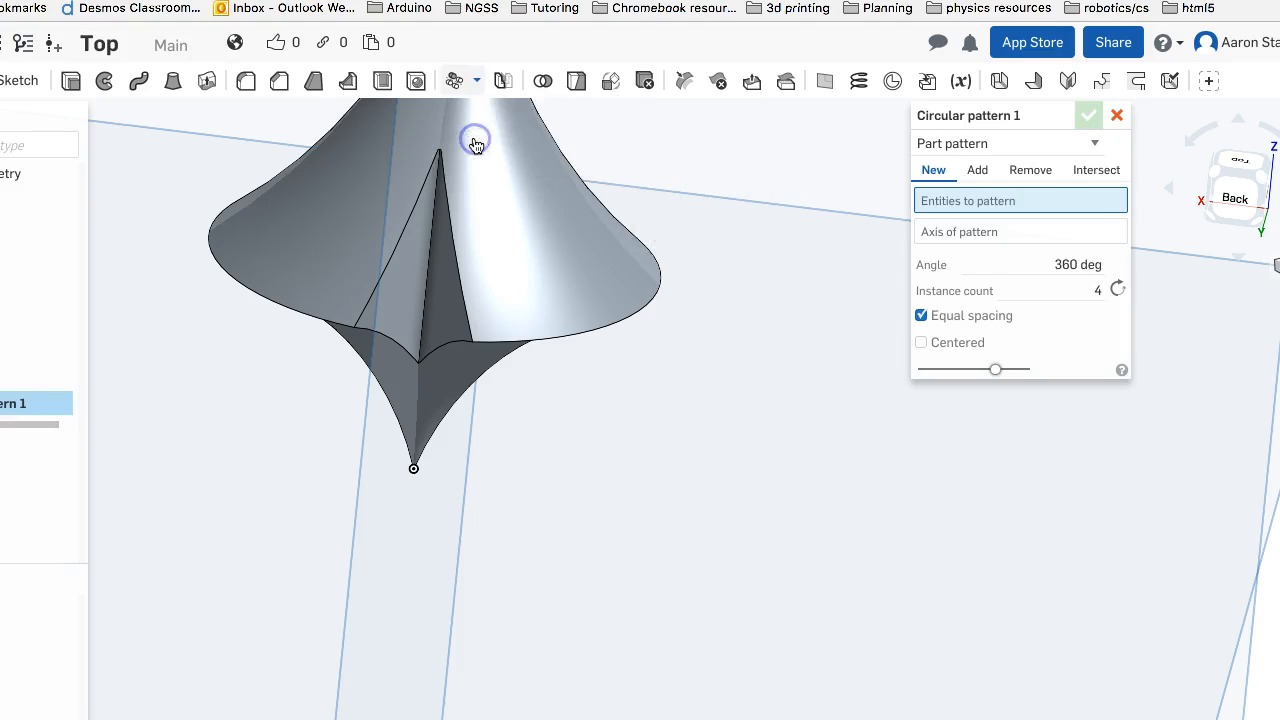
right_click_drag(514, 143, 508, 243)
scroll(508, 235, "up", 1)
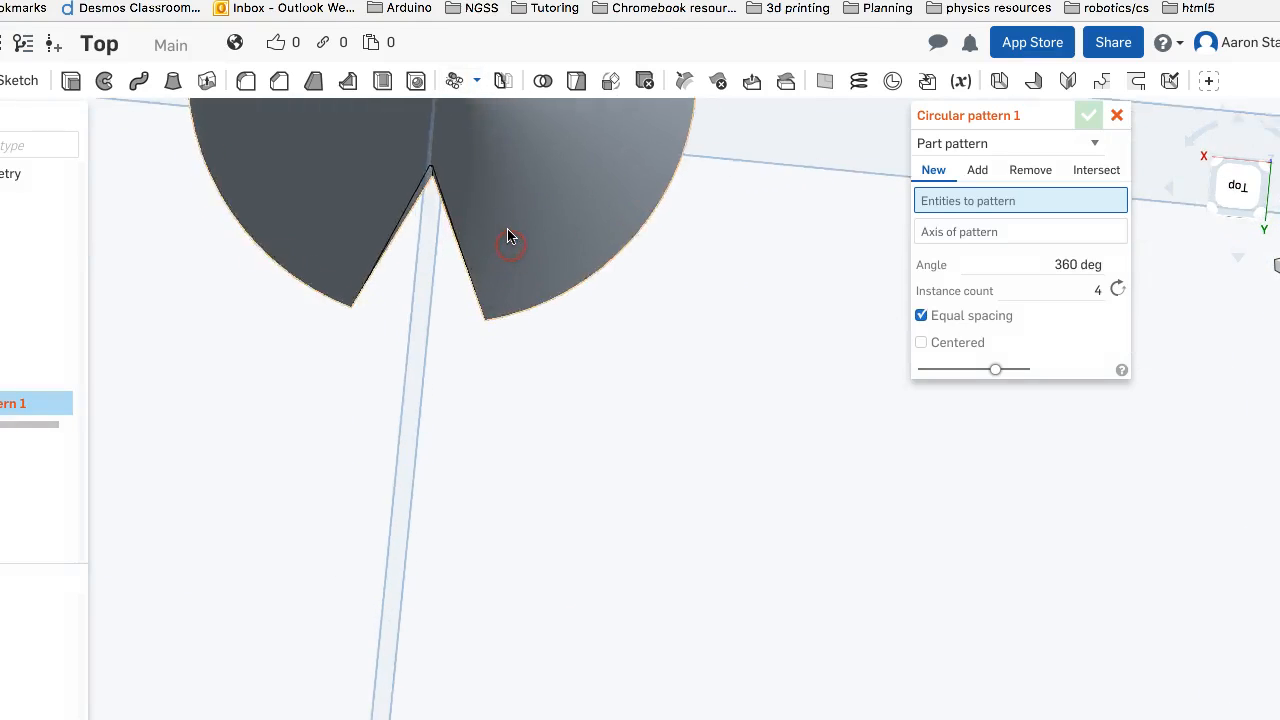
scroll(508, 230, "down", 5)
middle_click_drag(519, 199, 529, 272)
mouse_move(530, 270)
right_mouse_down()
mouse_move(500, 306)
mouse_move(517, 291)
mouse_move(512, 252)
right_mouse_up()
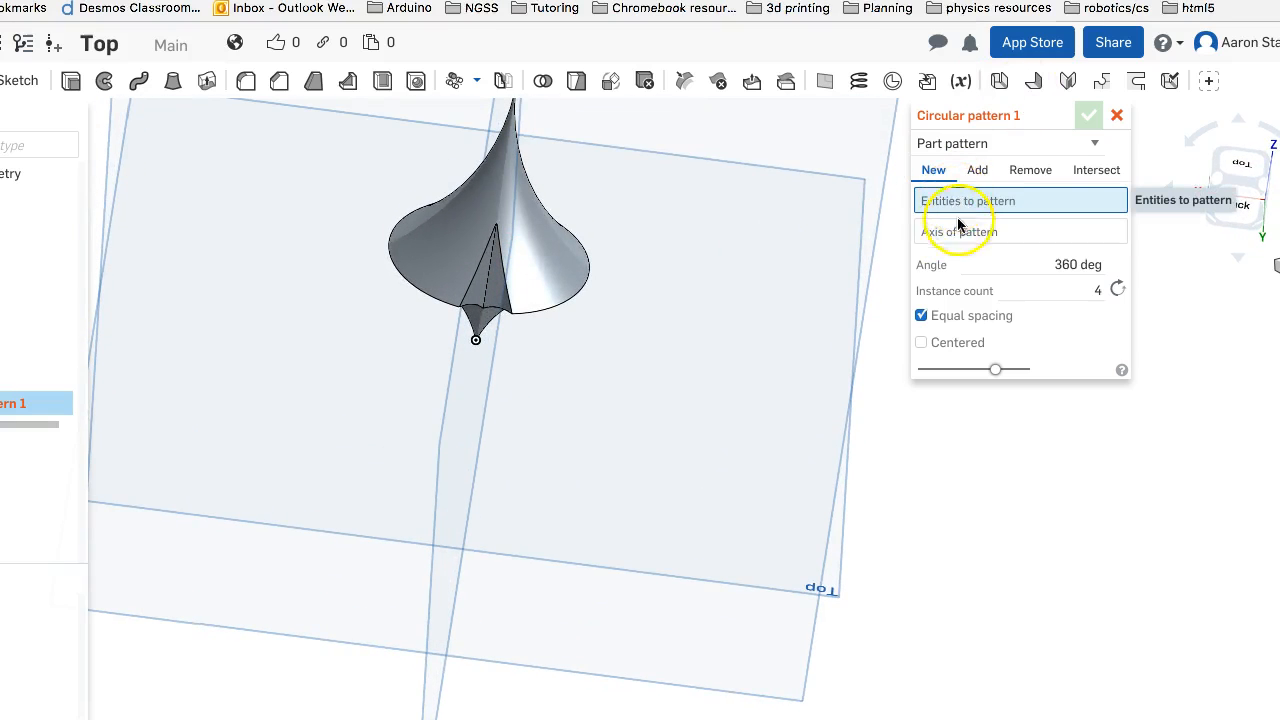
left_click(938, 148)
left_click(950, 162)
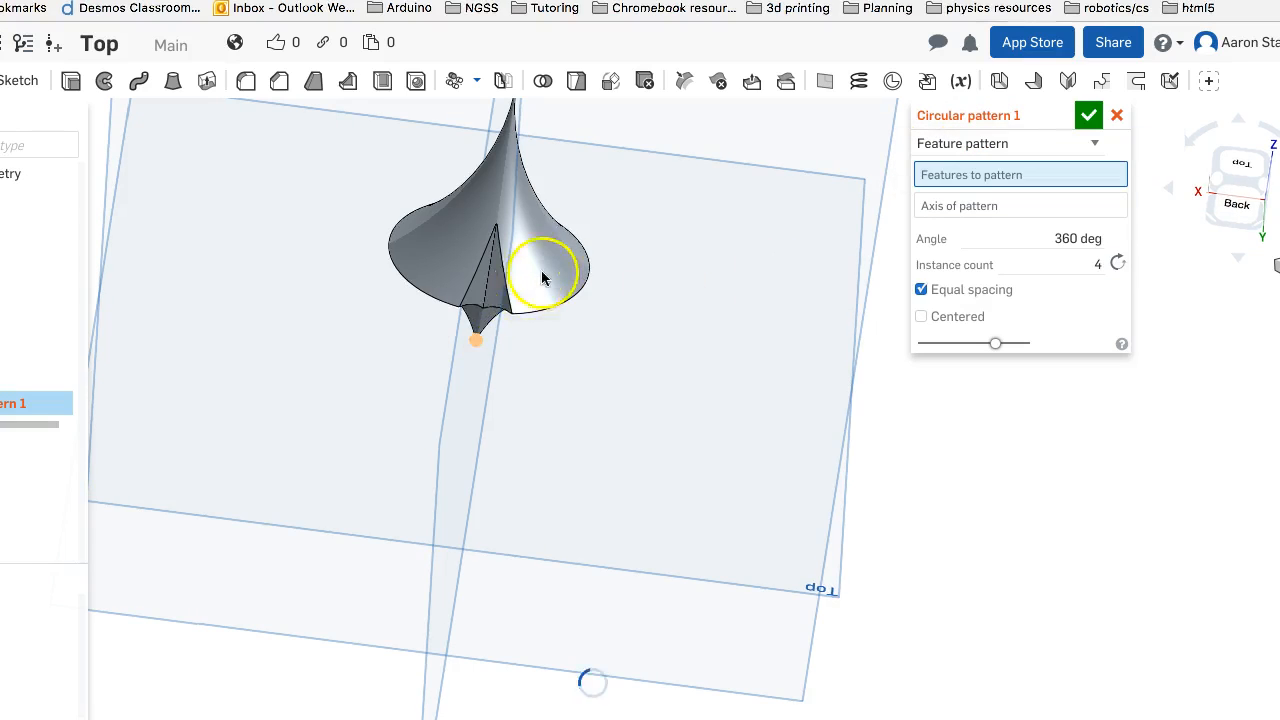
Set the circular pattern's instance count to 8 and accept the pattern
left_click(492, 294)
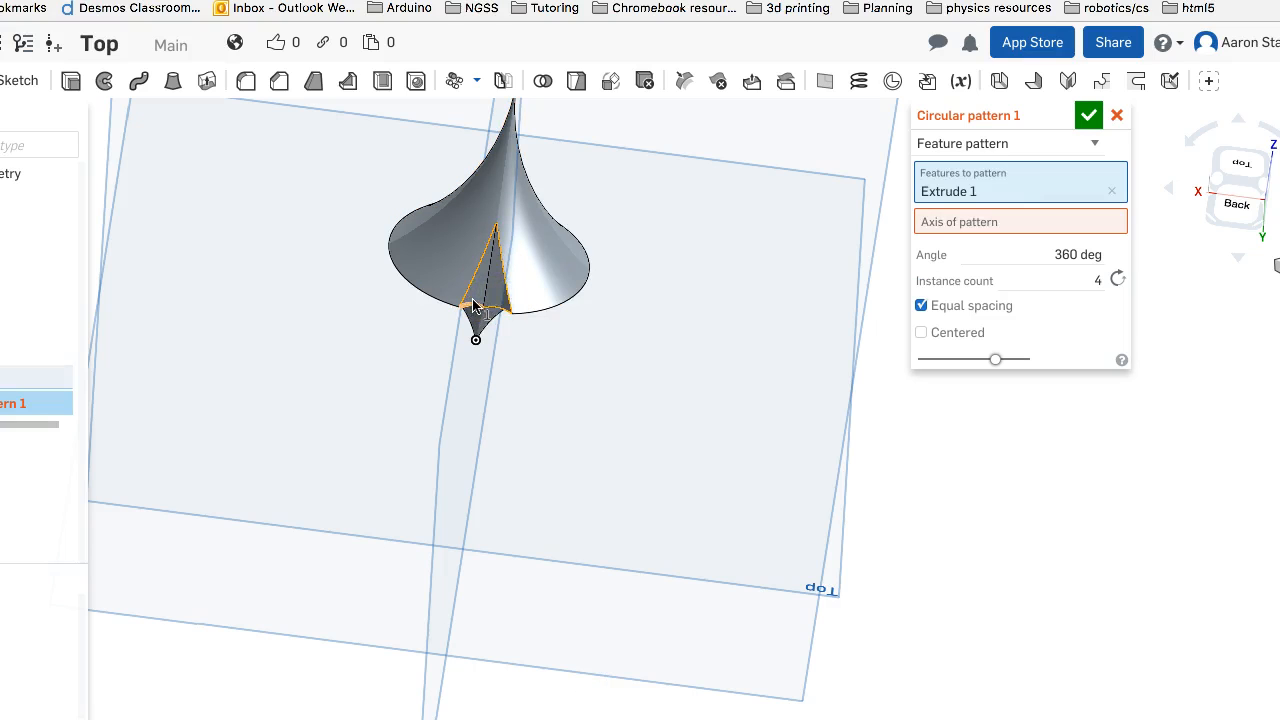
left_click(473, 301)
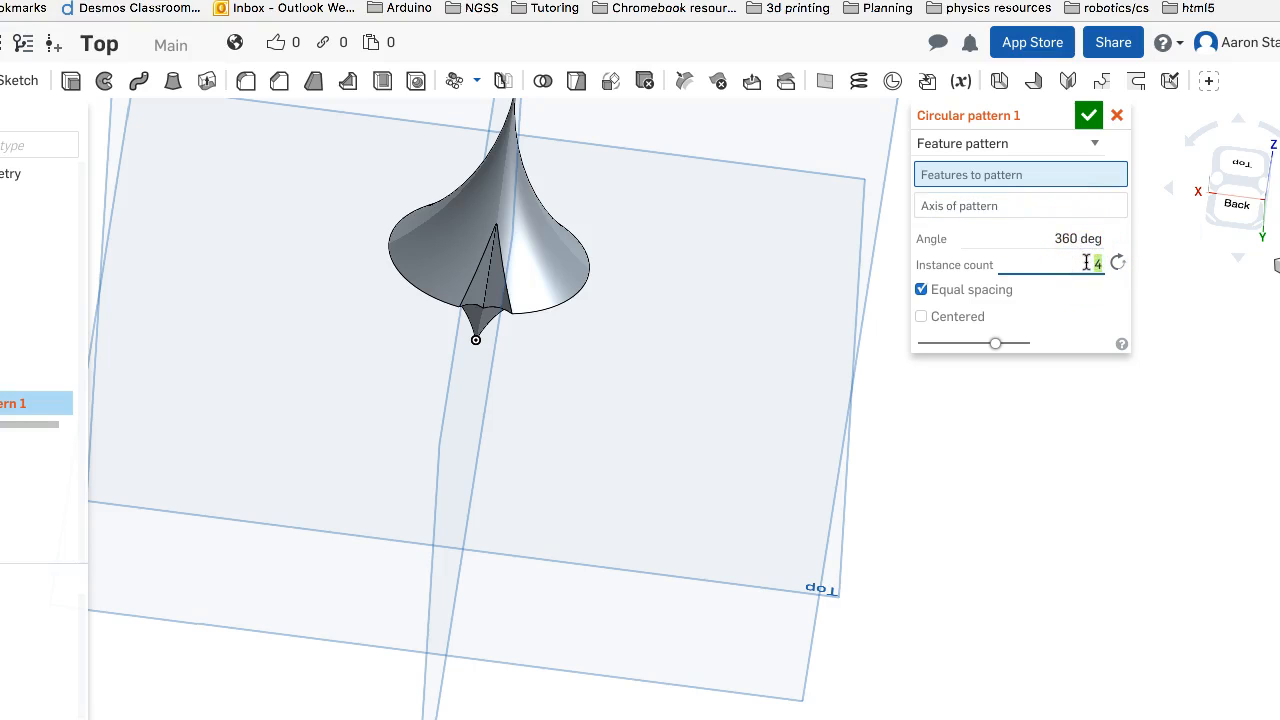
type("8")
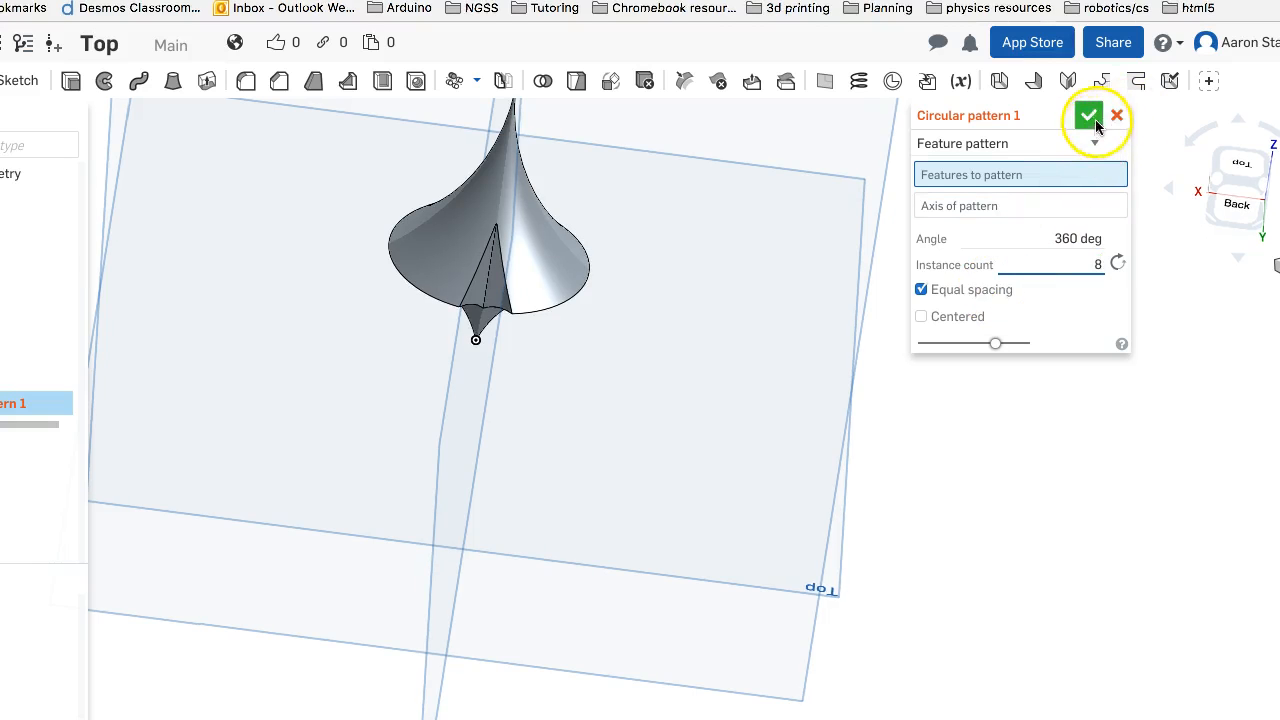
left_click(1090, 117)
right_click_drag(824, 255, 822, 220)
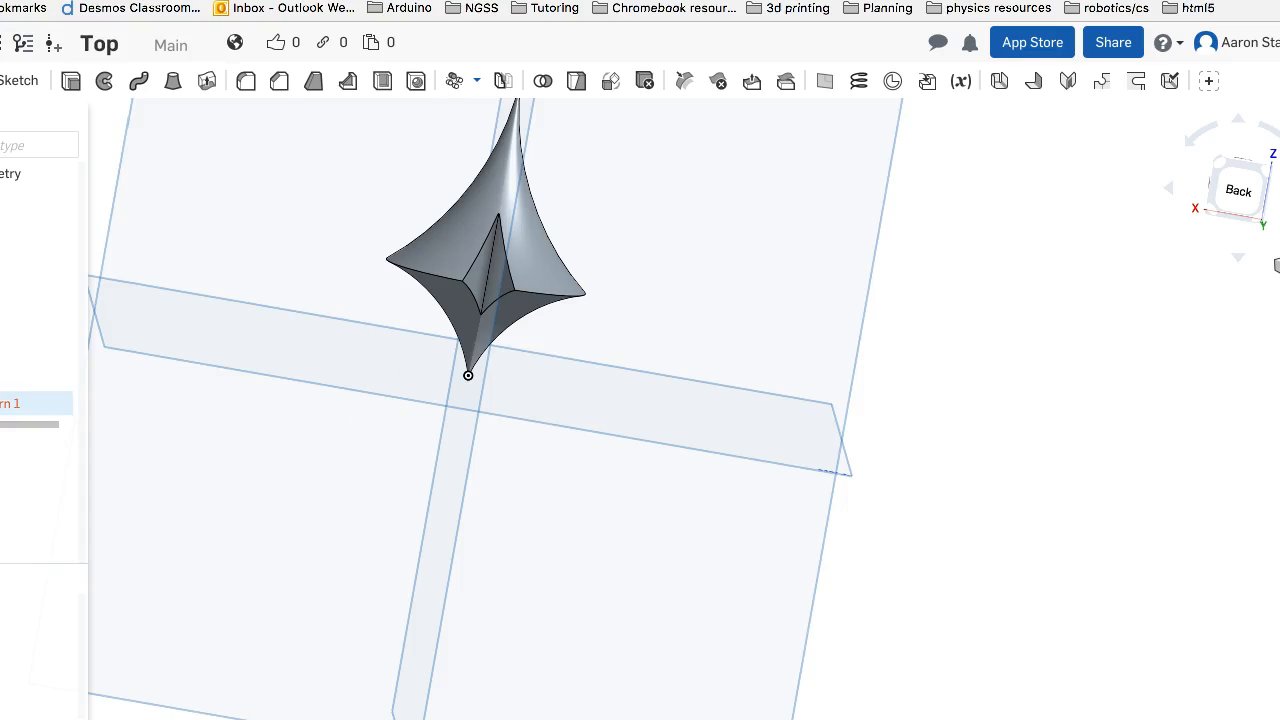
Reopen the circular pattern, show Sketch 1, and choose its vertical centre line as the axis of pattern
double_click(36, 403)
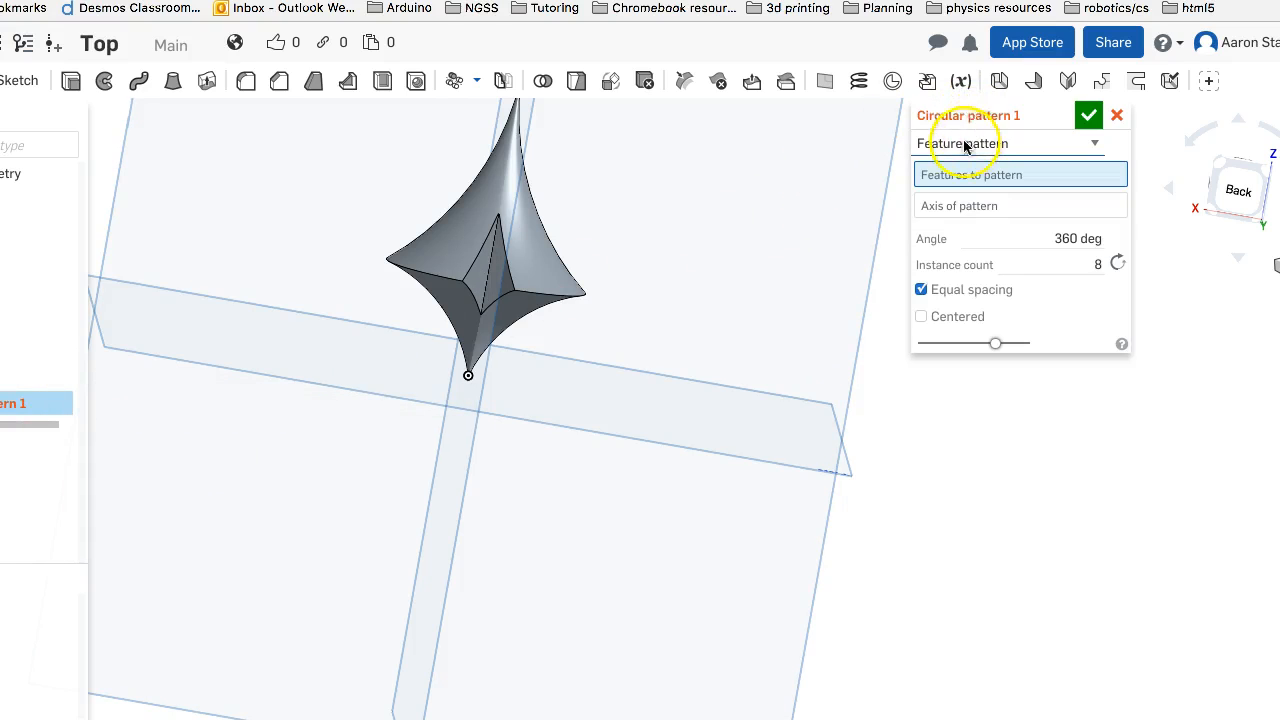
left_click(480, 280)
left_click(836, 220)
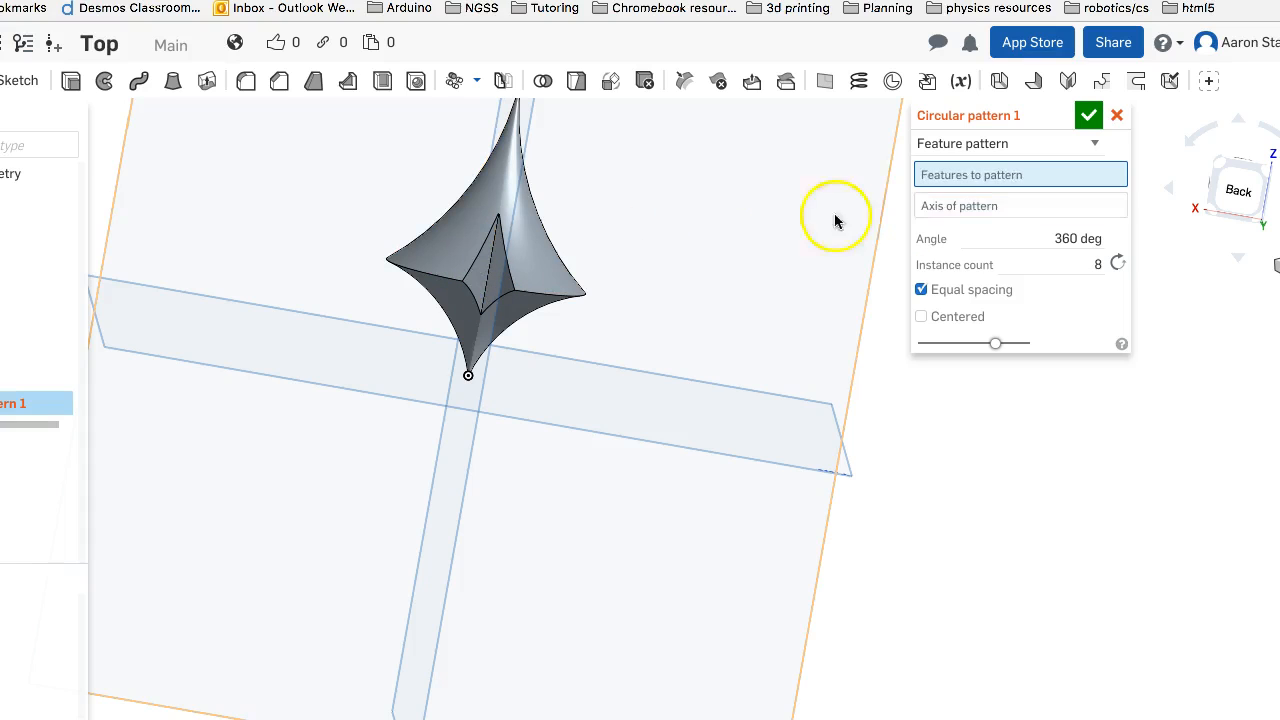
left_click(1001, 212)
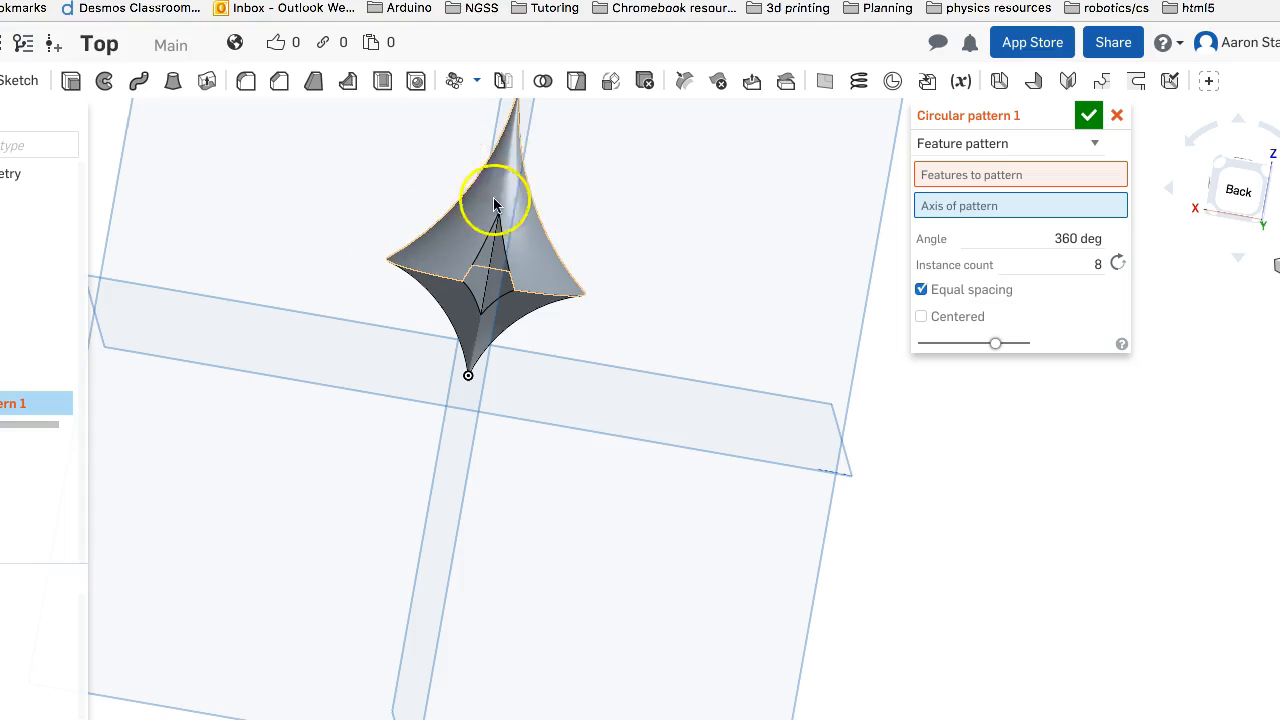
right_click_drag(322, 344, 405, 370)
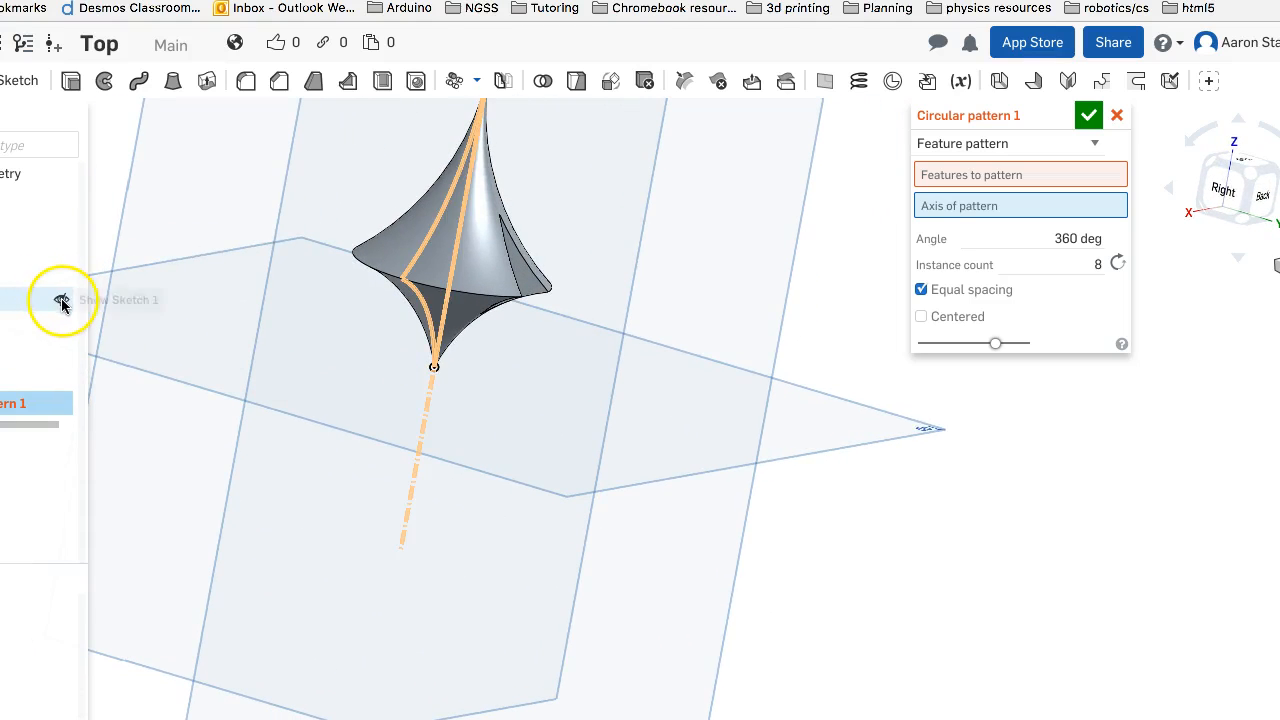
left_click(397, 402)
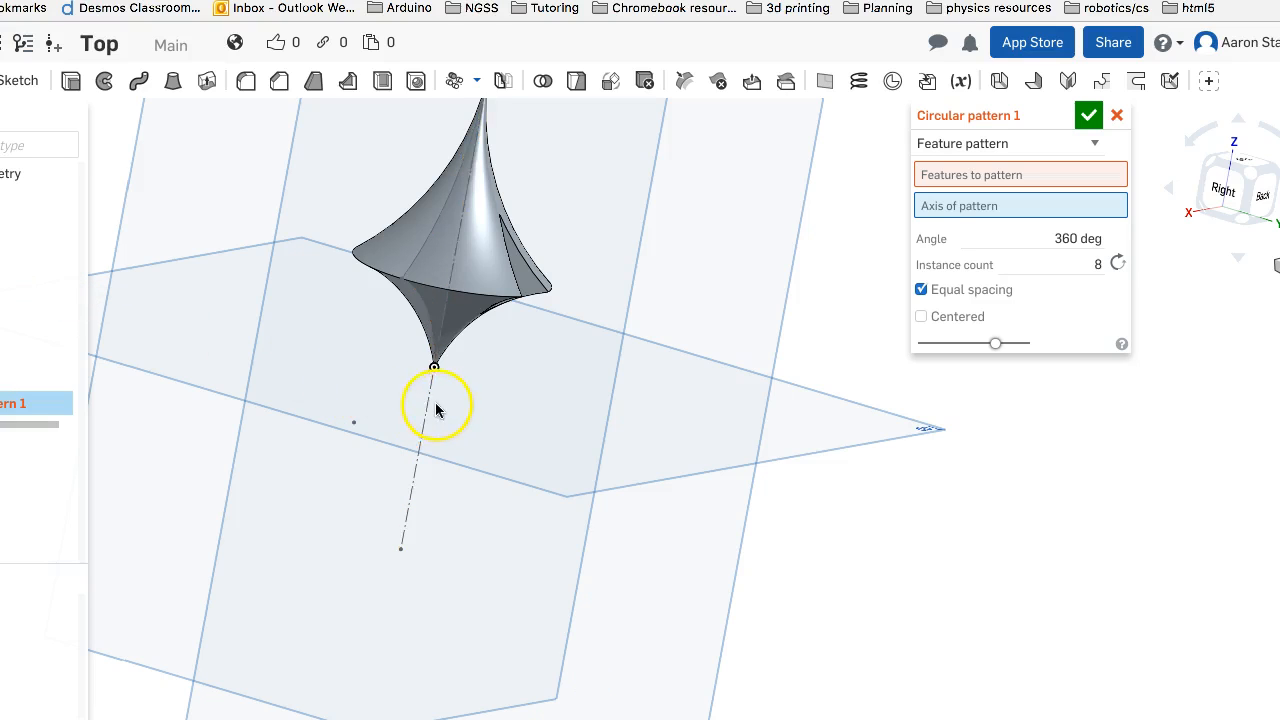
left_click(427, 403)
Choose the notch cut, Extrude 1, as the feature to repeat around the top and accept the circular pattern
right_click_drag(613, 375, 549, 378)
left_click(992, 176)
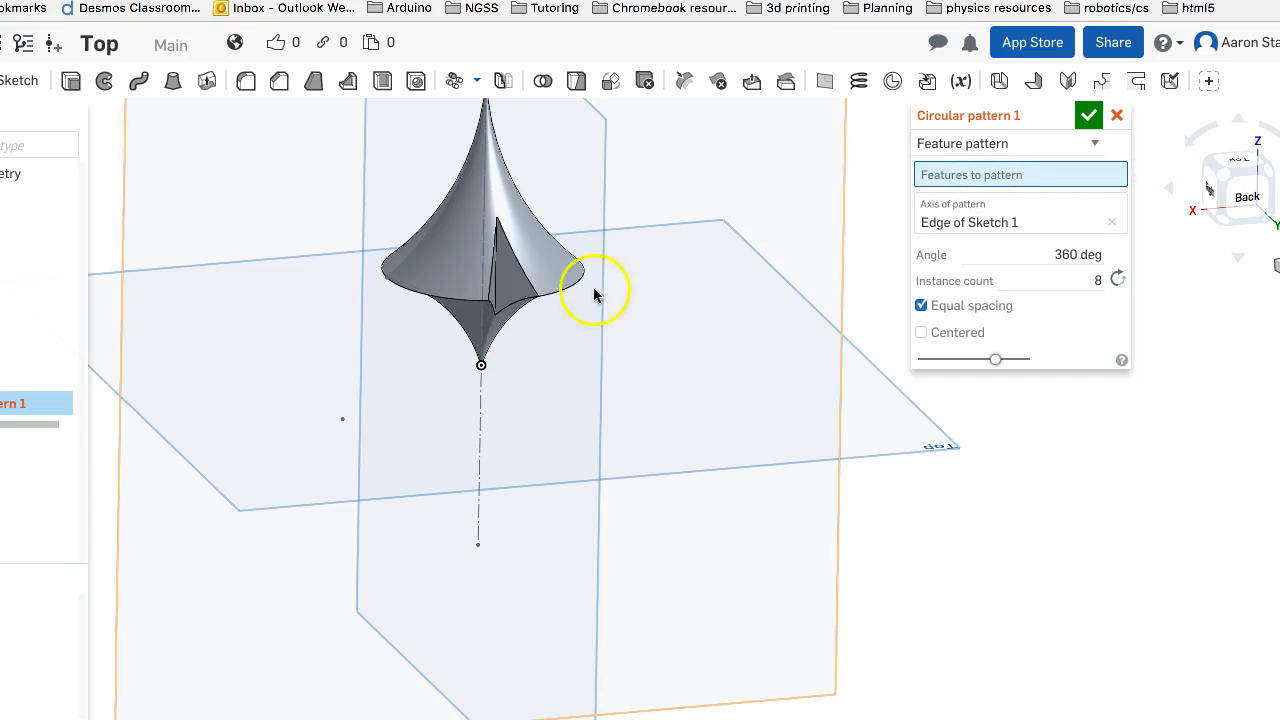
left_click(510, 289)
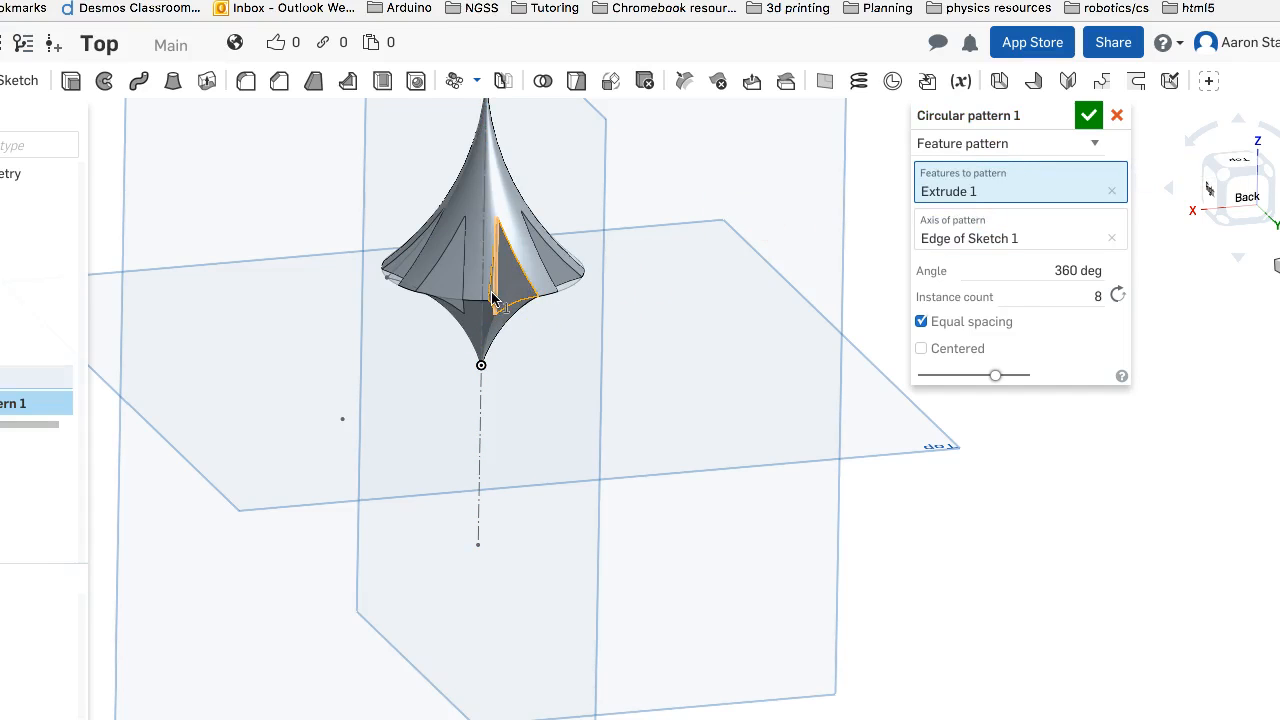
right_click_drag(467, 325, 358, 379)
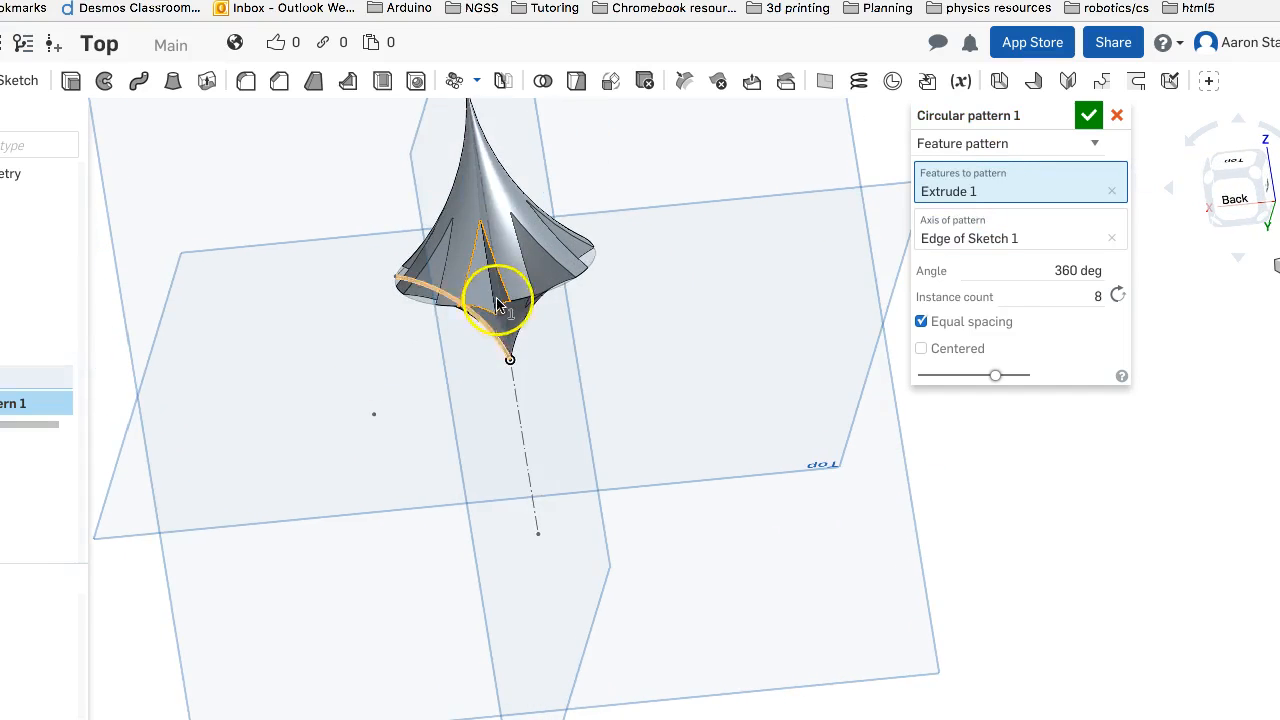
right_click_drag(617, 336, 683, 330)
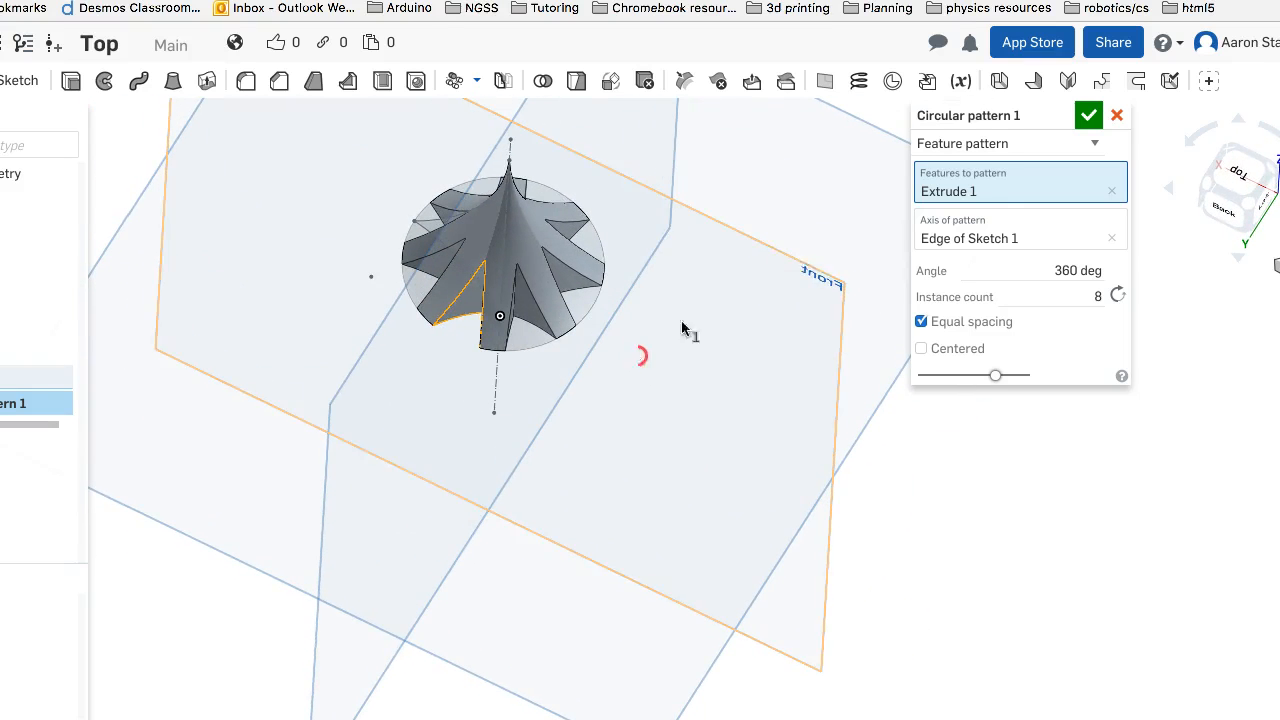
left_click(1080, 117)
right_click_drag(986, 143, 265, 147)
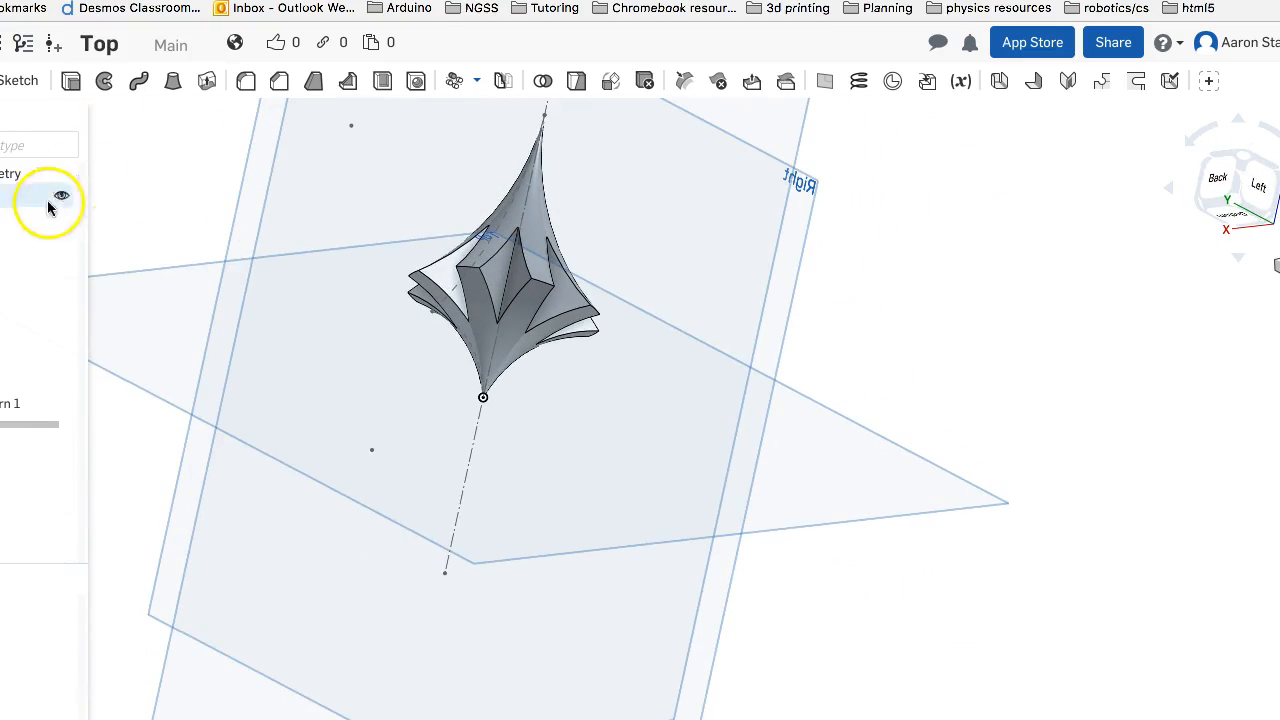
right_click_drag(352, 316, 479, 336)
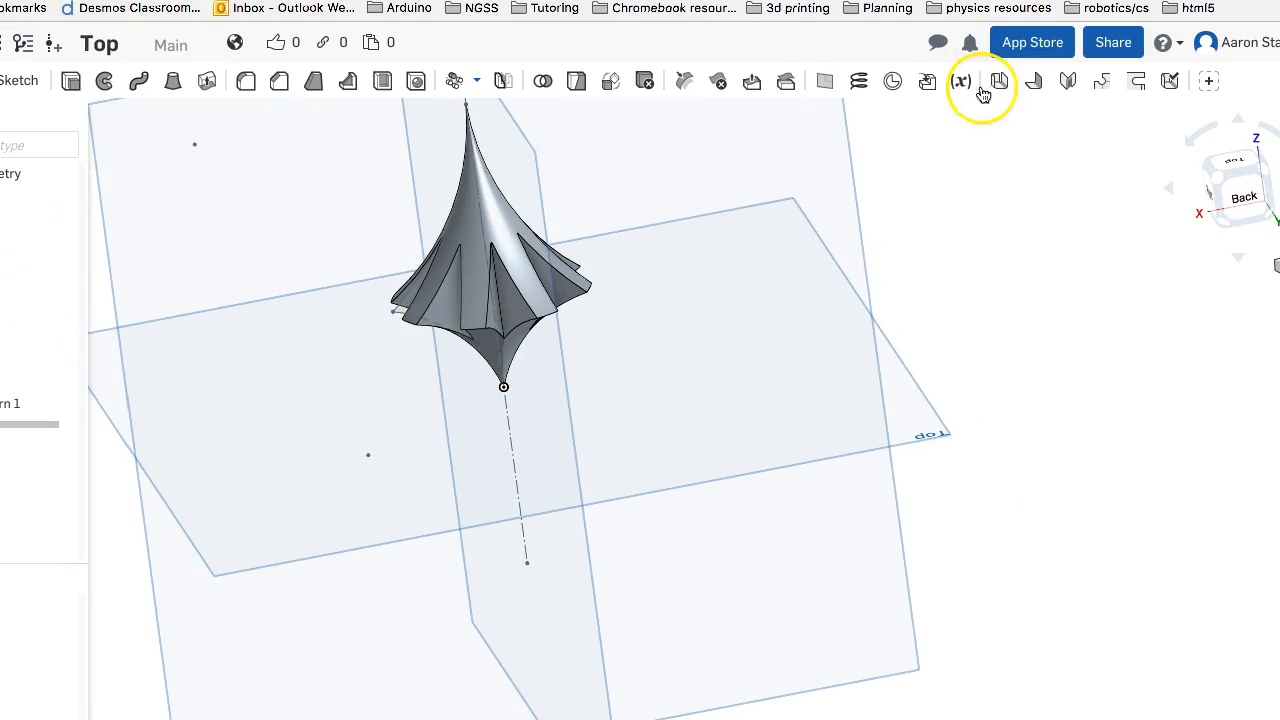